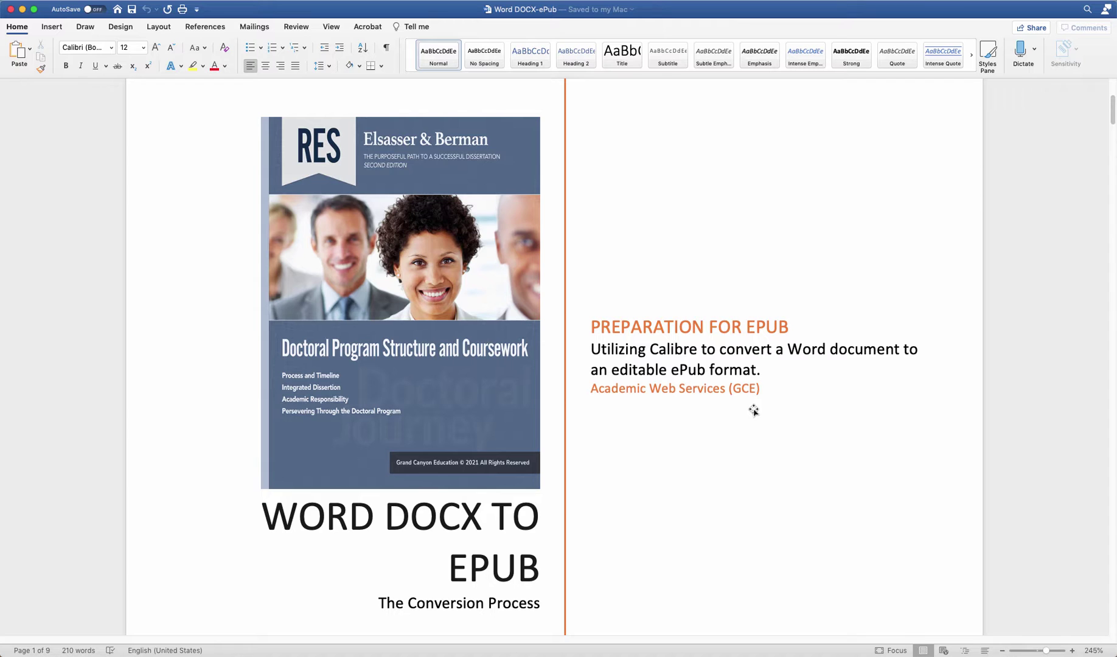
Step: Read through the ePub preparation guide, covering the three-step process and the Prepare Word Docx instructions on clearing formatting, styling, and inserting content
scroll(754, 411, down, 6)
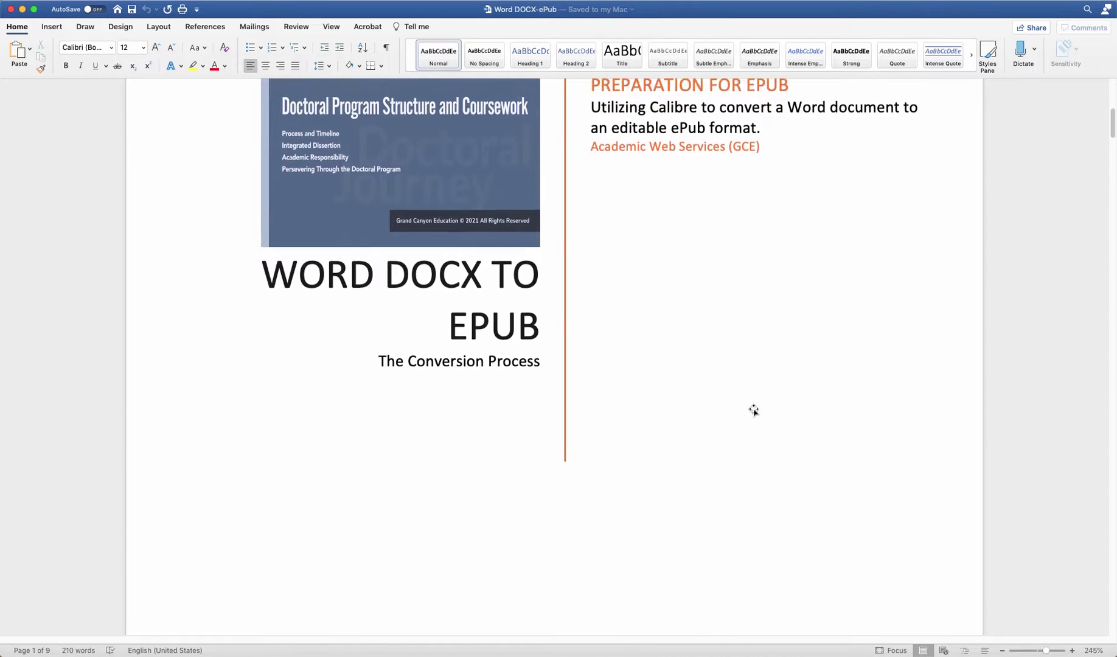
scroll(754, 411, down, 15)
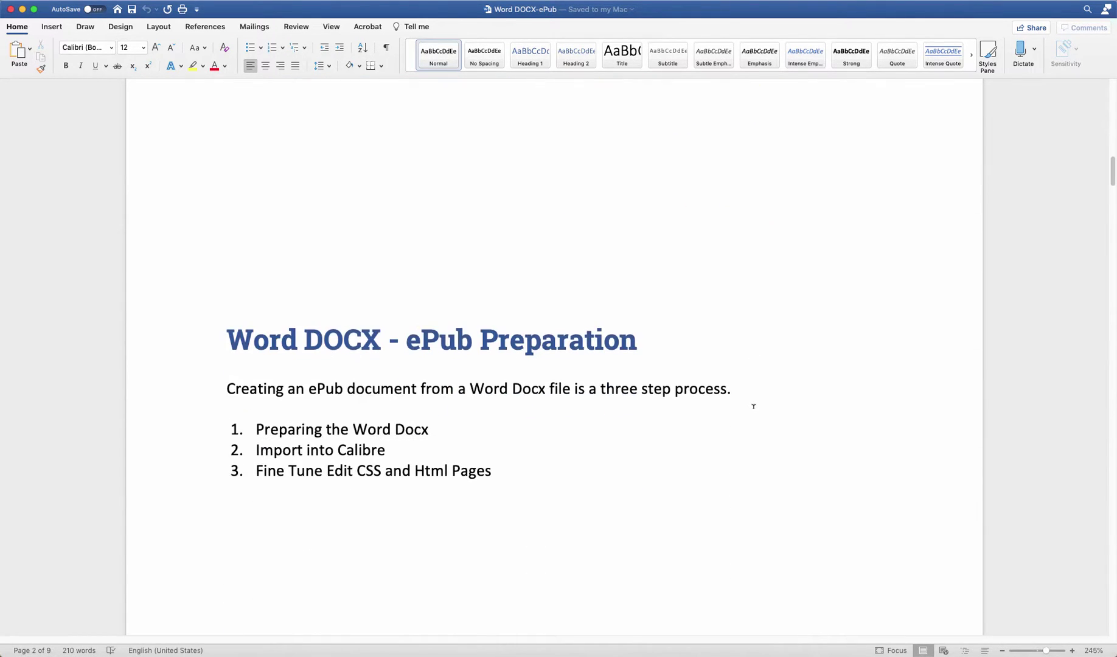
scroll(753, 406, down, 3)
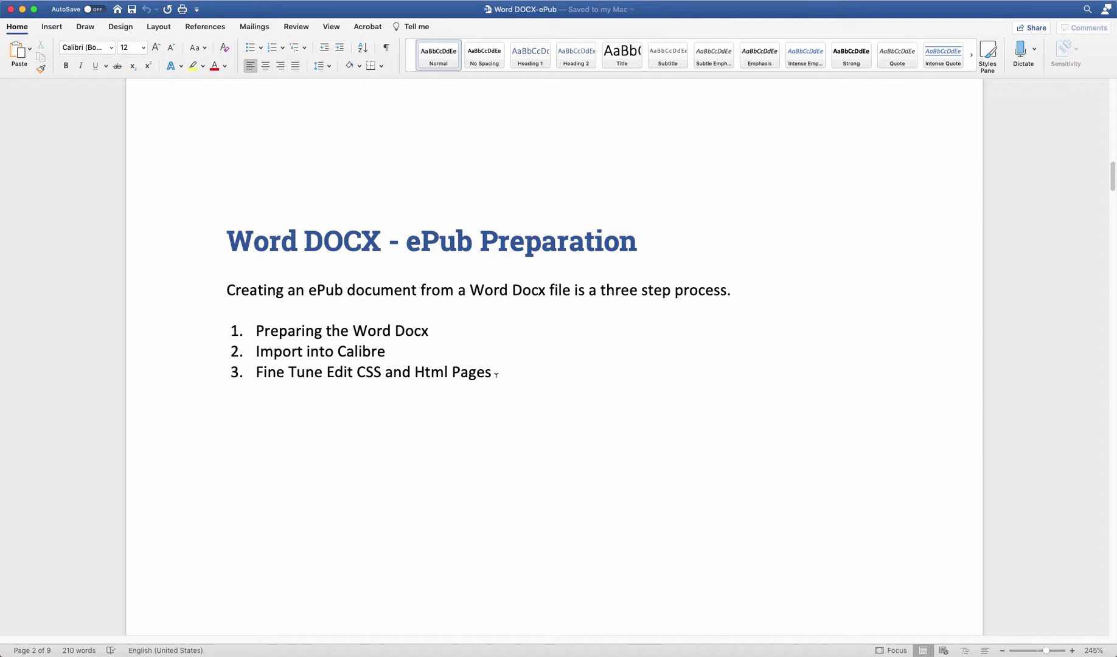
scroll(505, 378, down, 2)
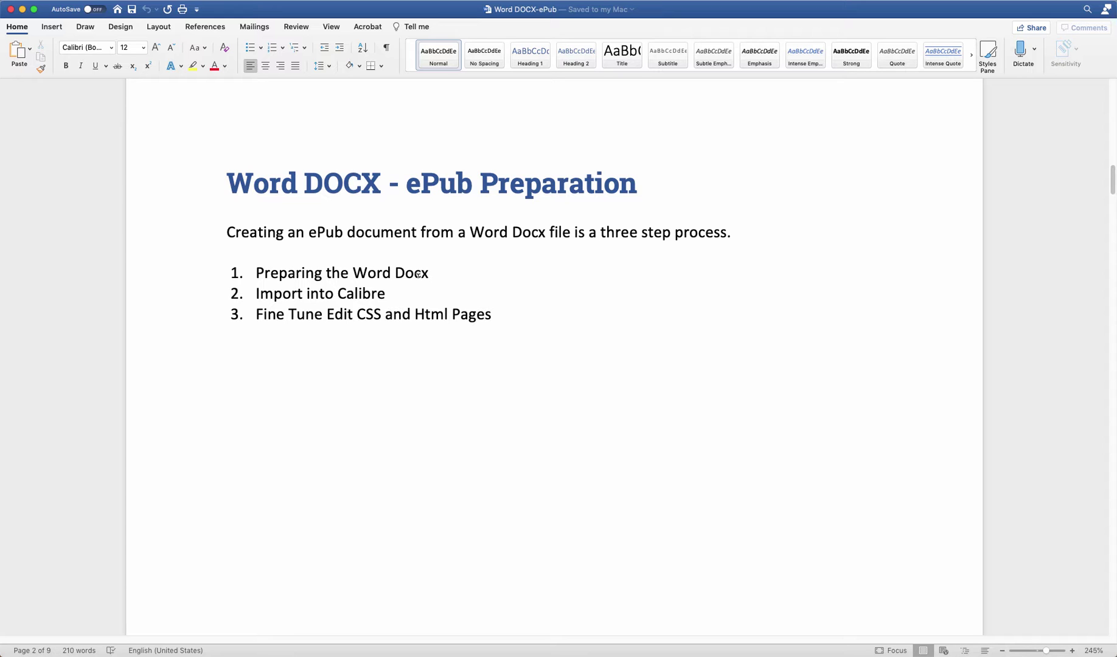
scroll(572, 427, down, 20)
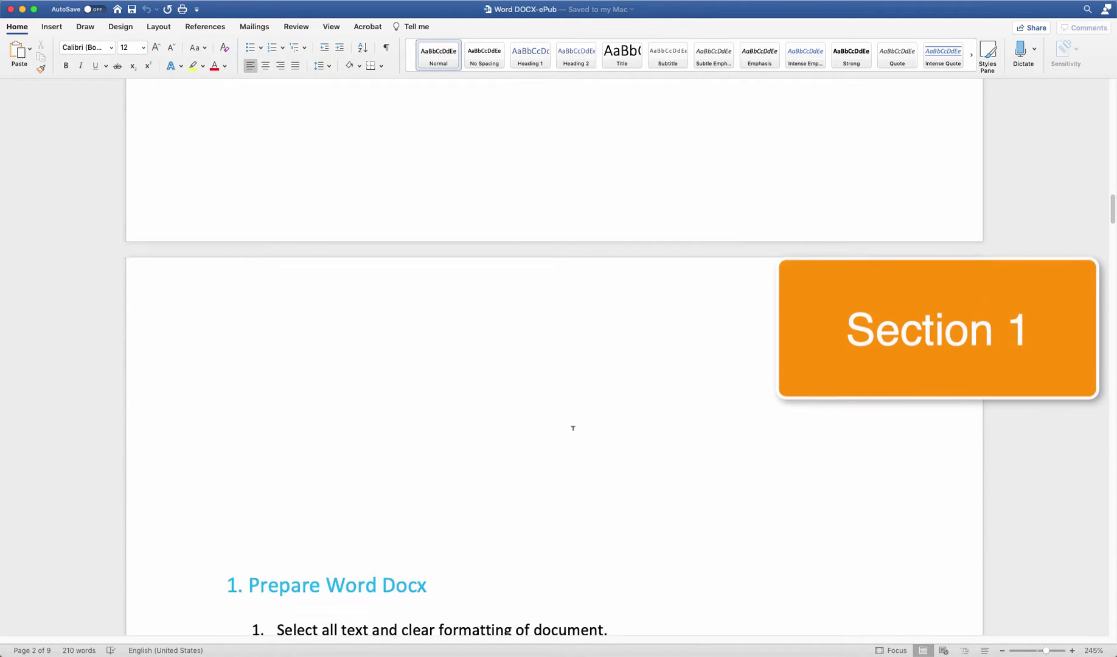
scroll(572, 428, down, 3)
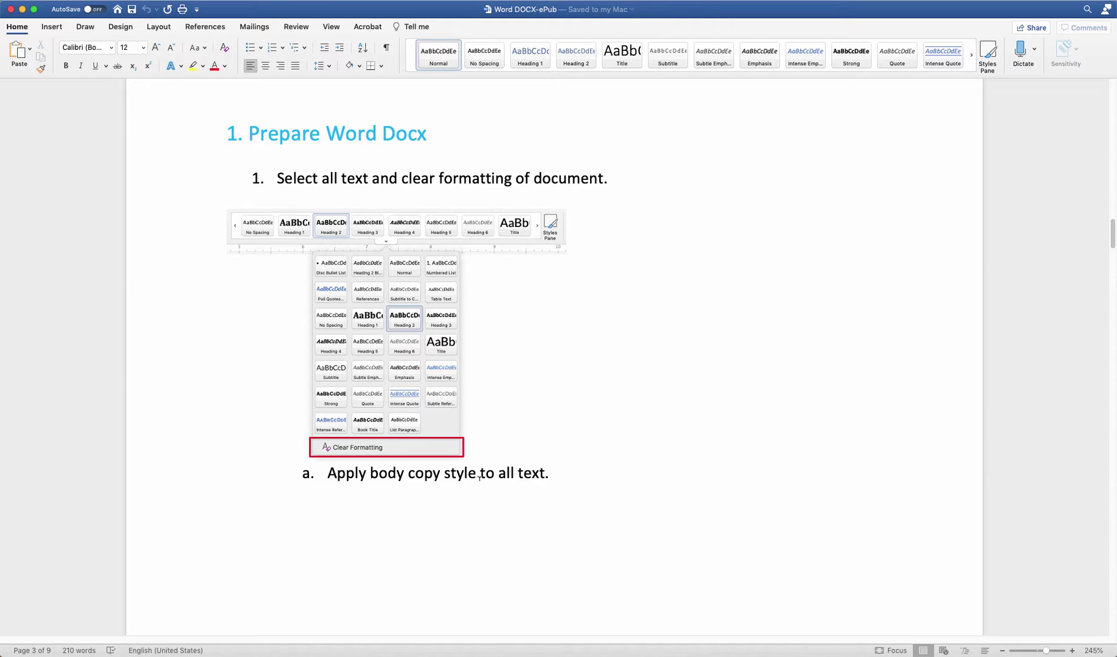
scroll(550, 472, down, 15)
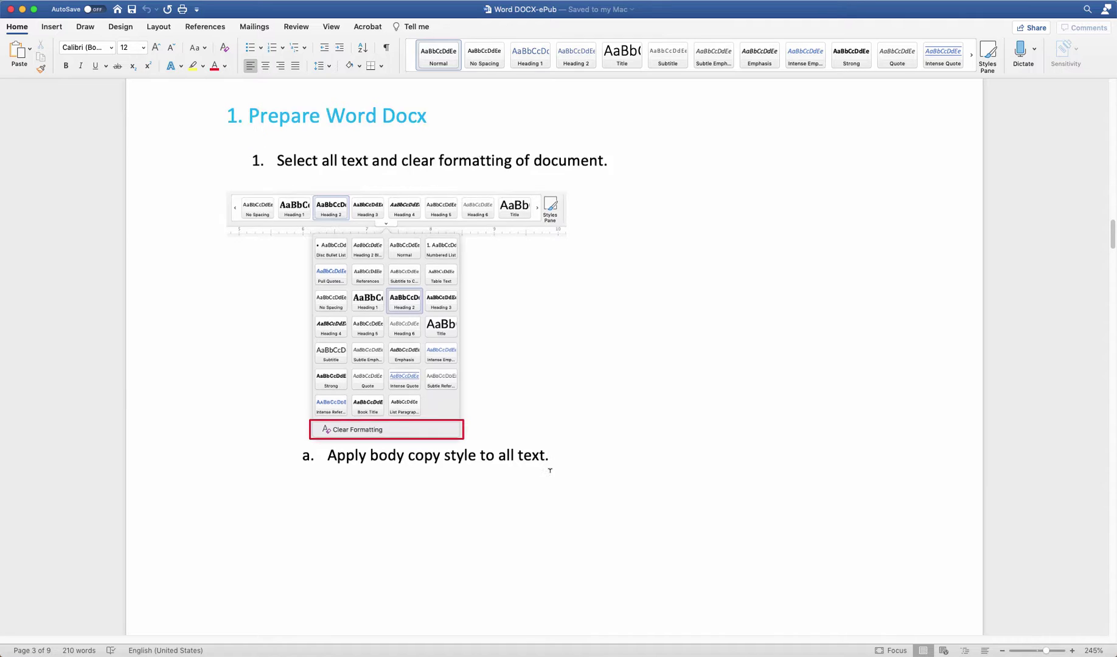
scroll(548, 469, down, 5)
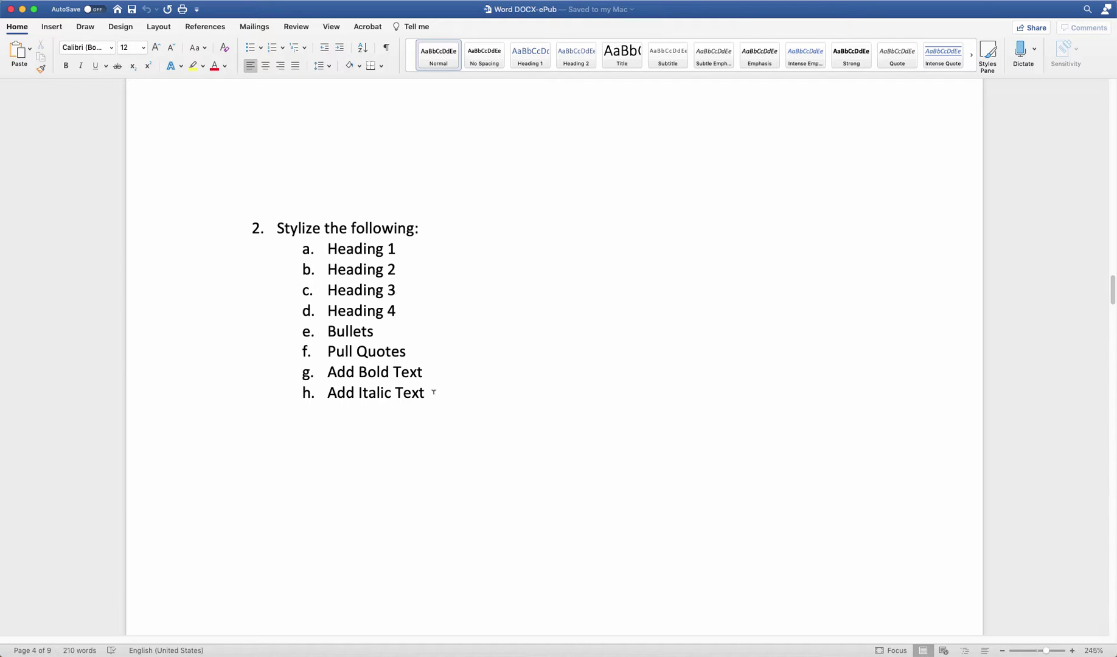
scroll(446, 384, down, 15)
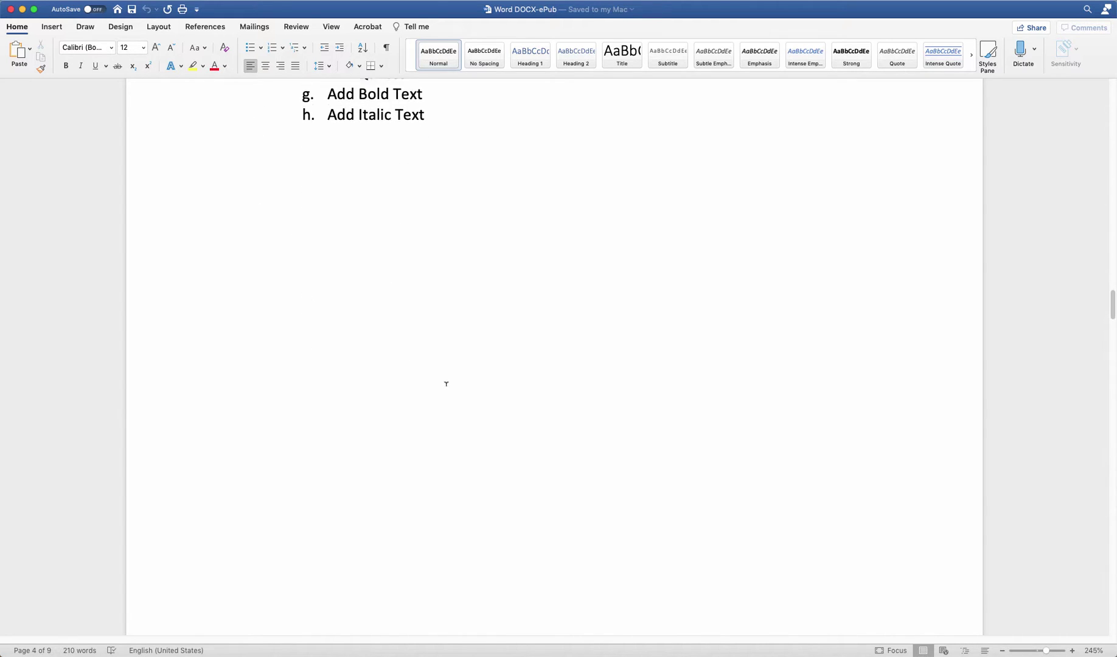
scroll(446, 384, down, 3)
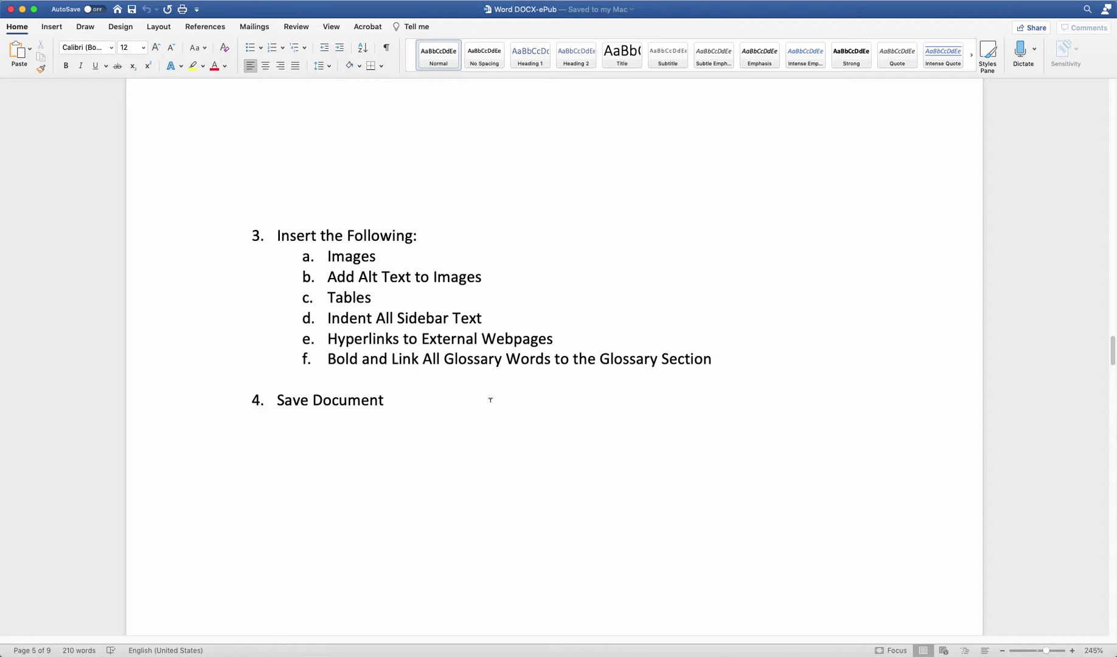
Step: Switch to the Design Style 4 document and check the styles applied to the chapter title and the Essential Questions heading
click(277, 0)
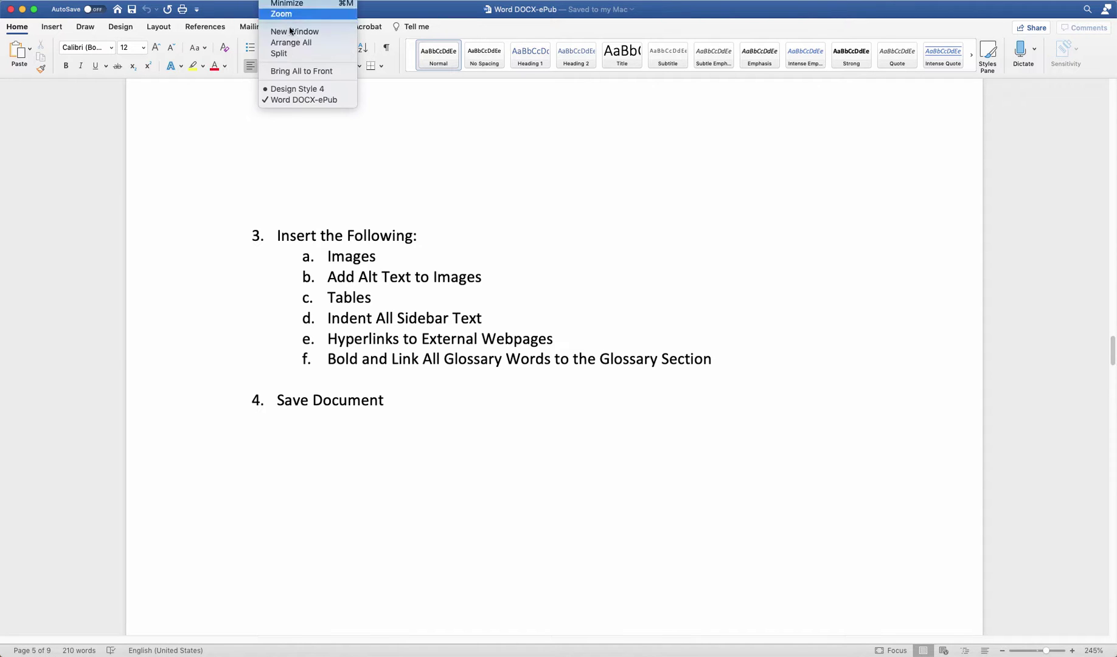
click(298, 89)
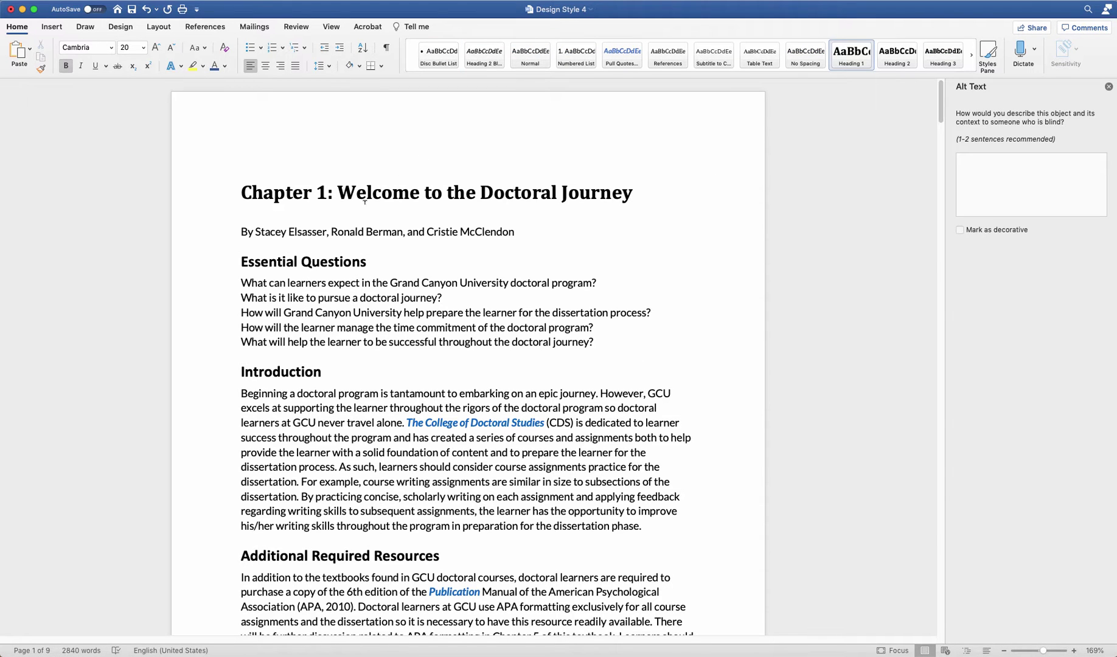
scroll(386, 308, down, 1)
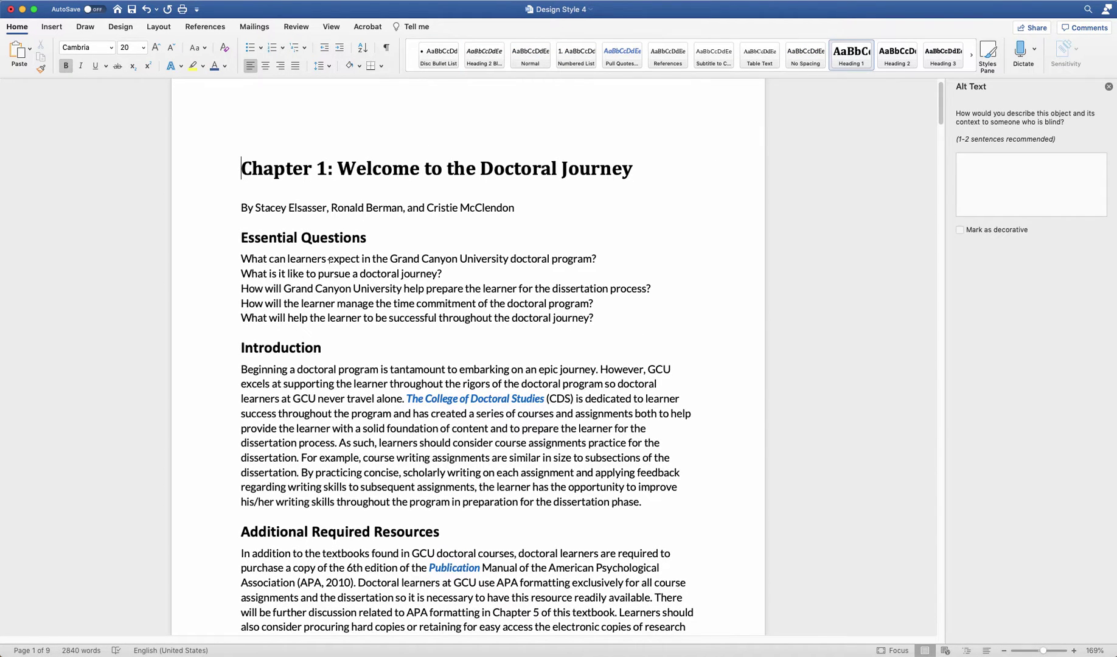
key(ctrl+shift+s)
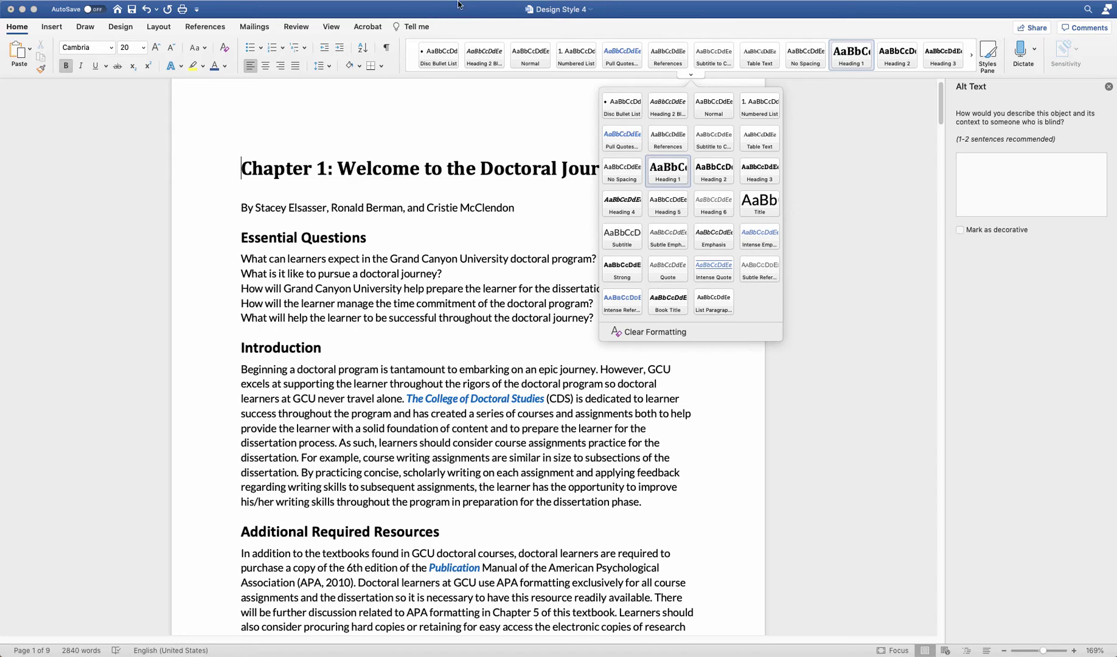
key(Escape)
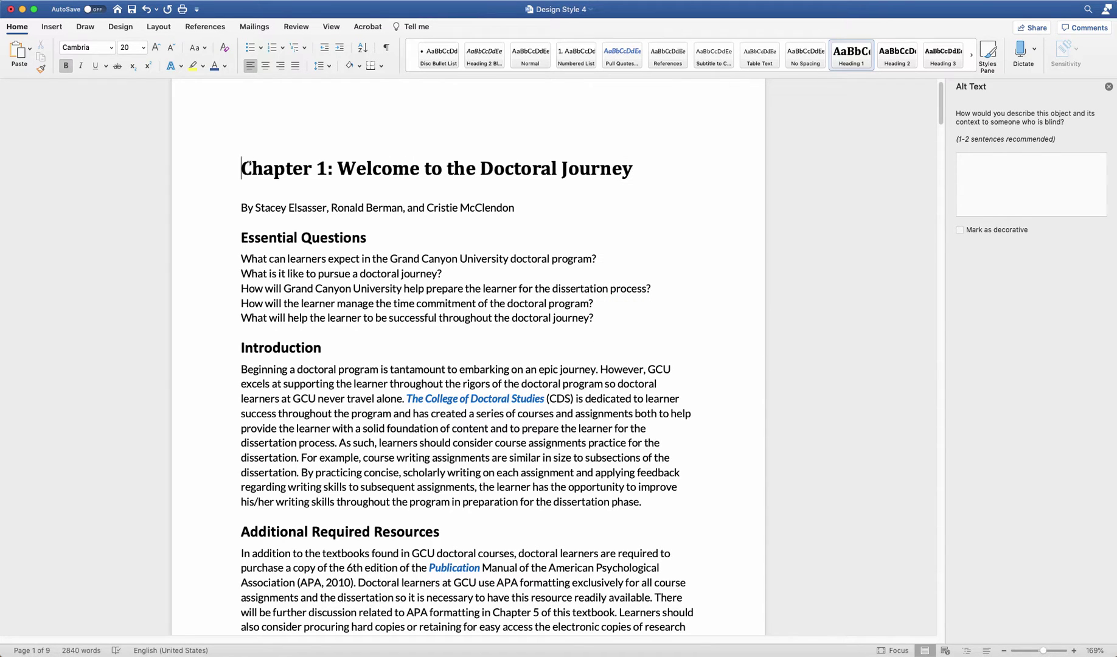
drag(247, 166, 562, 161)
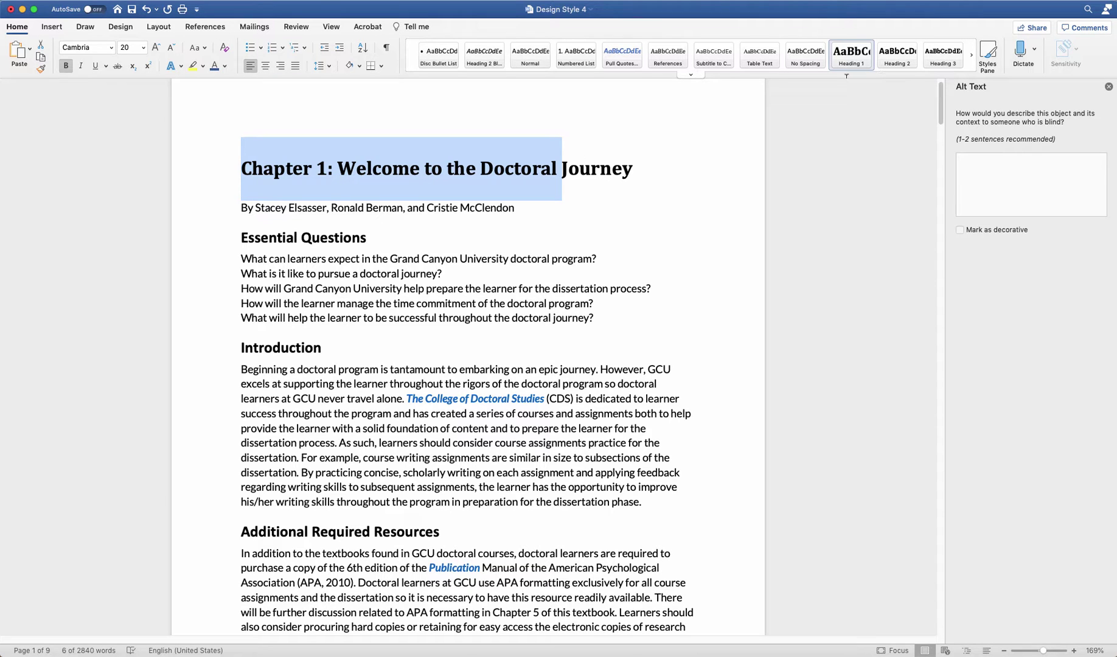
drag(272, 236, 368, 238)
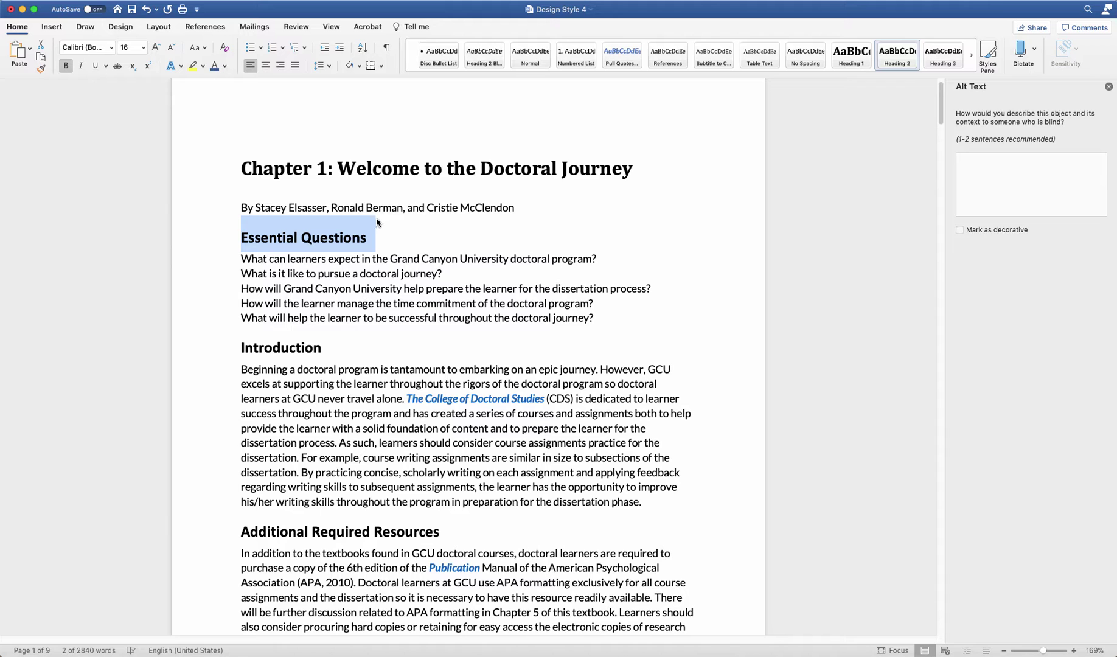
Step: Inspect the hyperlink settings of "The College of Doctoral Studies" and the available in-document link destinations
scroll(377, 222, down, 5)
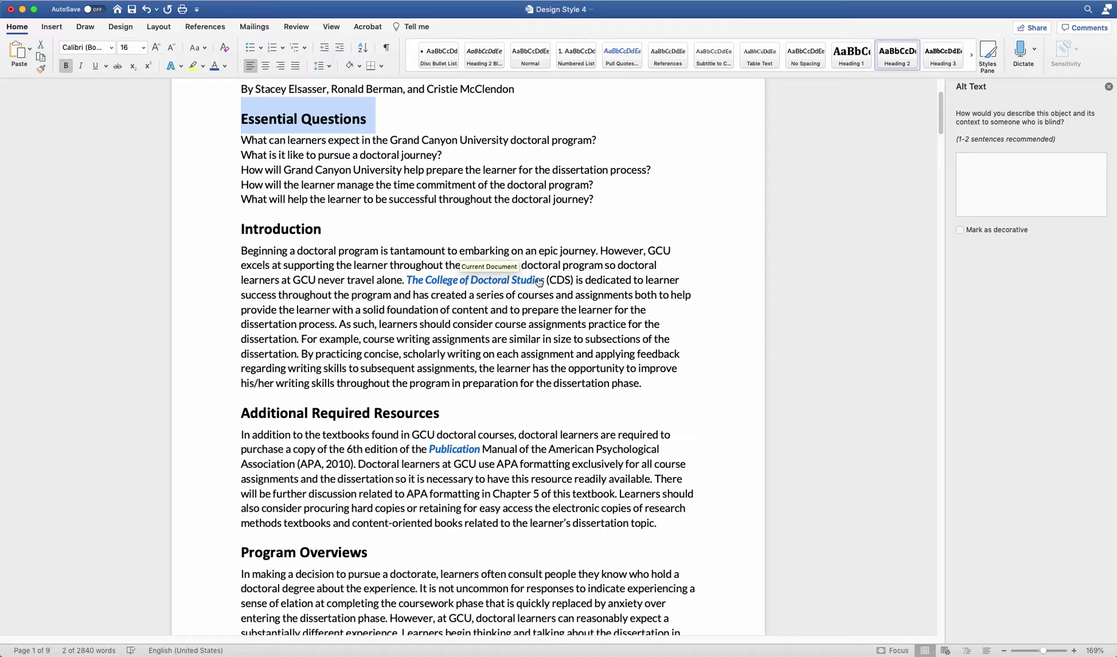
right_click(473, 281)
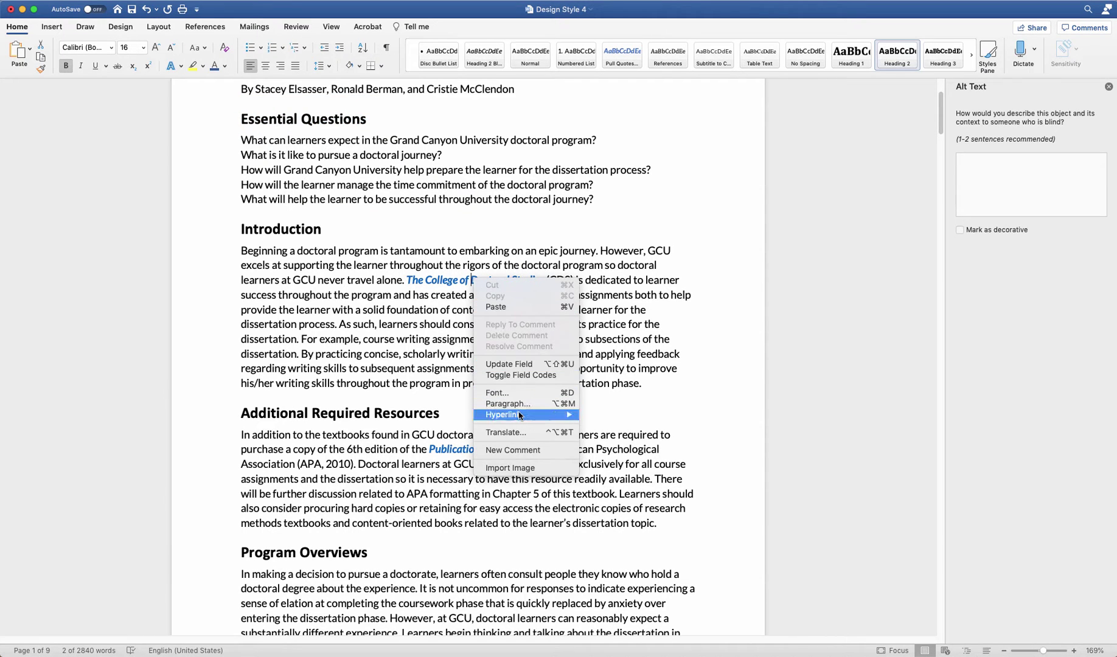
mouse_move(520, 415)
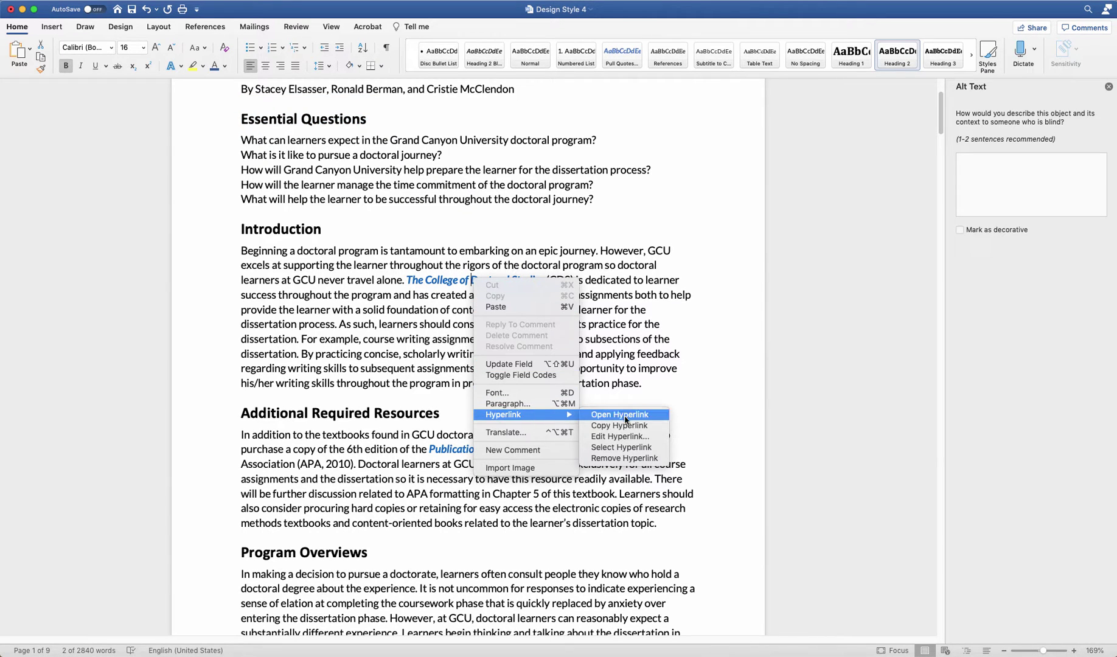
click(621, 436)
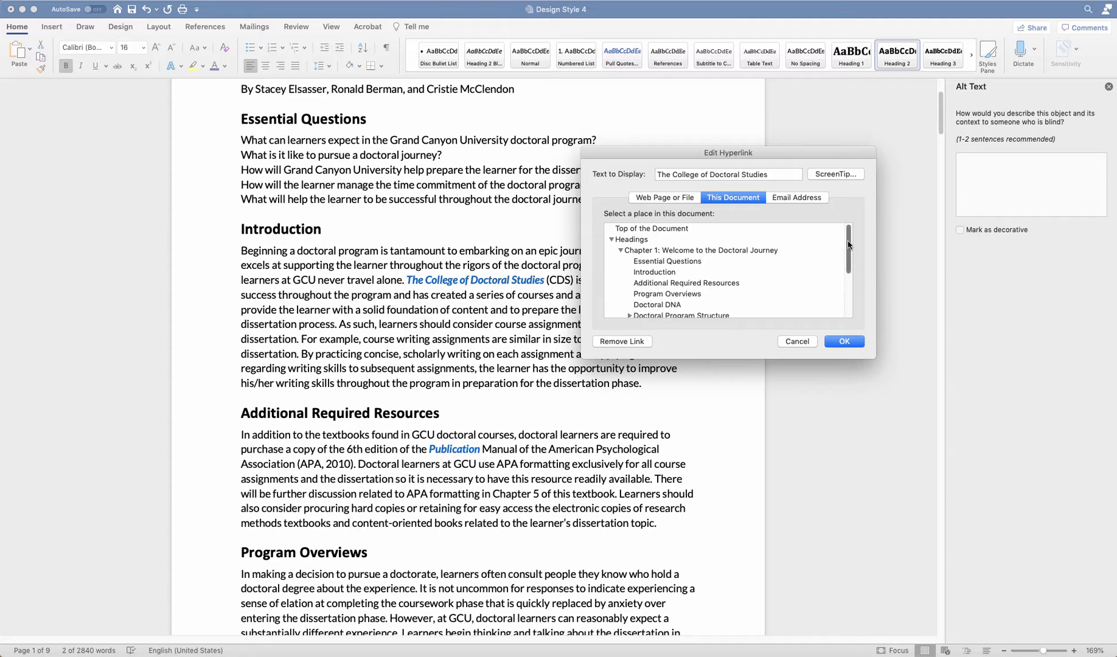
scroll(848, 245, down, 5)
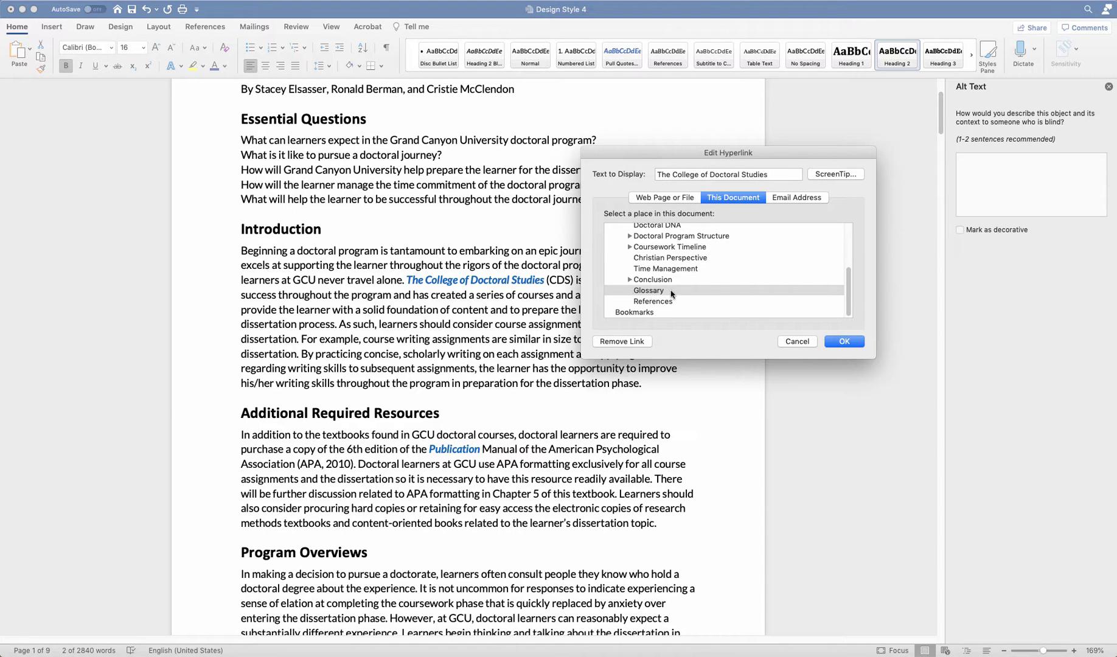
click(796, 341)
Step: Examine the Design and Description table's text and the external GCU Doctoral DNA hyperlink
scroll(433, 427, down, 1)
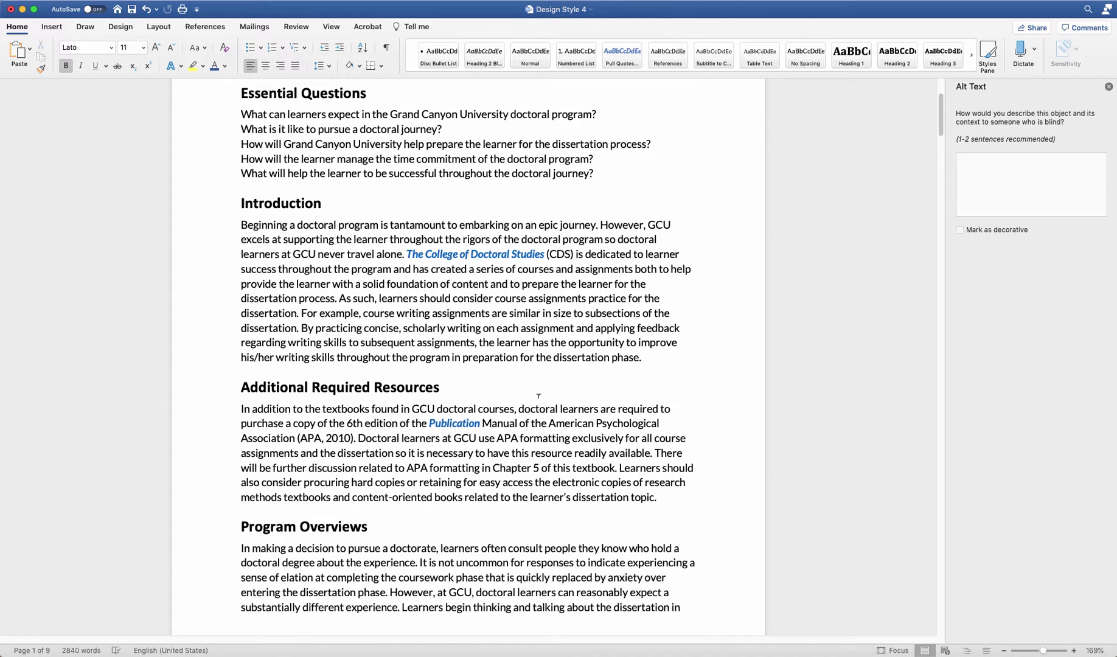
scroll(538, 396, down, 1)
scroll(539, 396, down, 15)
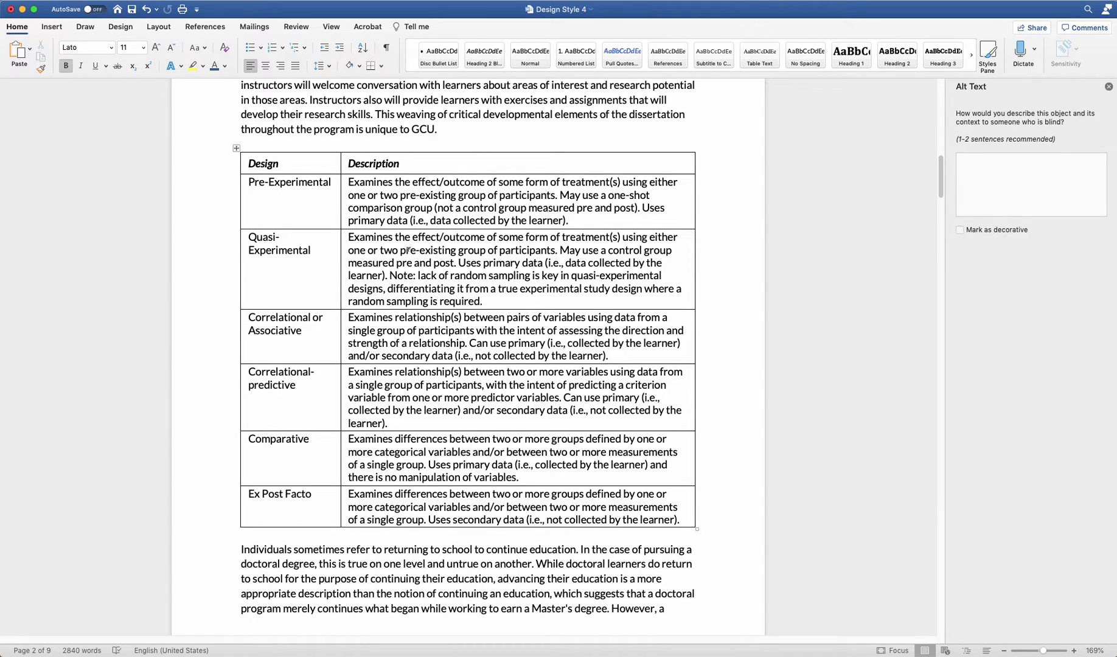
drag(399, 250, 430, 250)
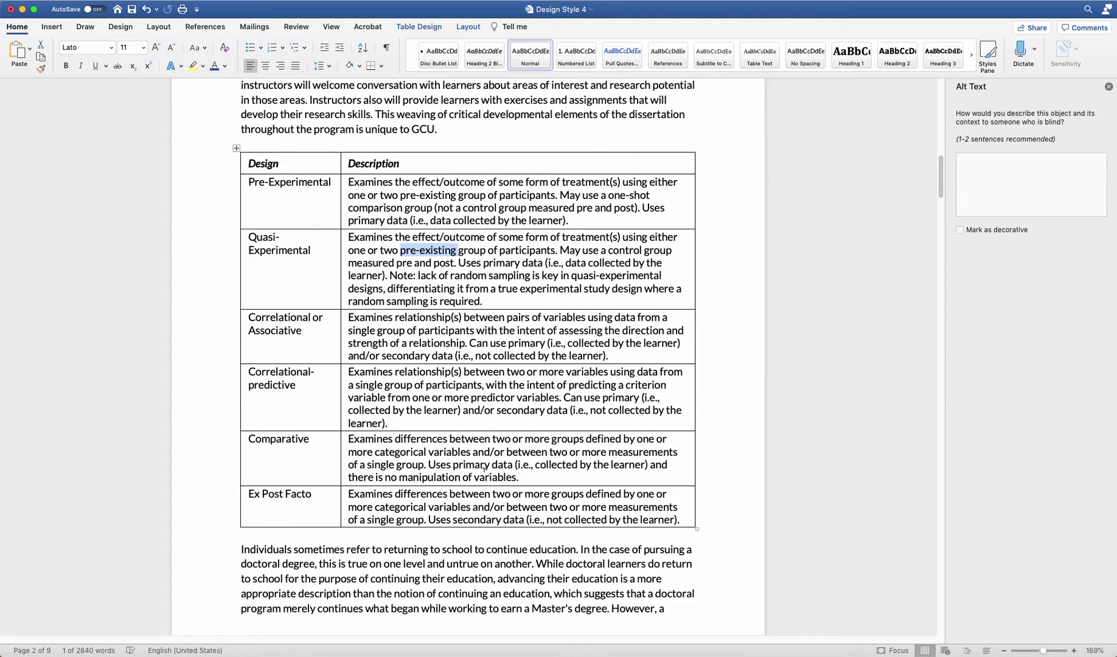
scroll(484, 469, down, 15)
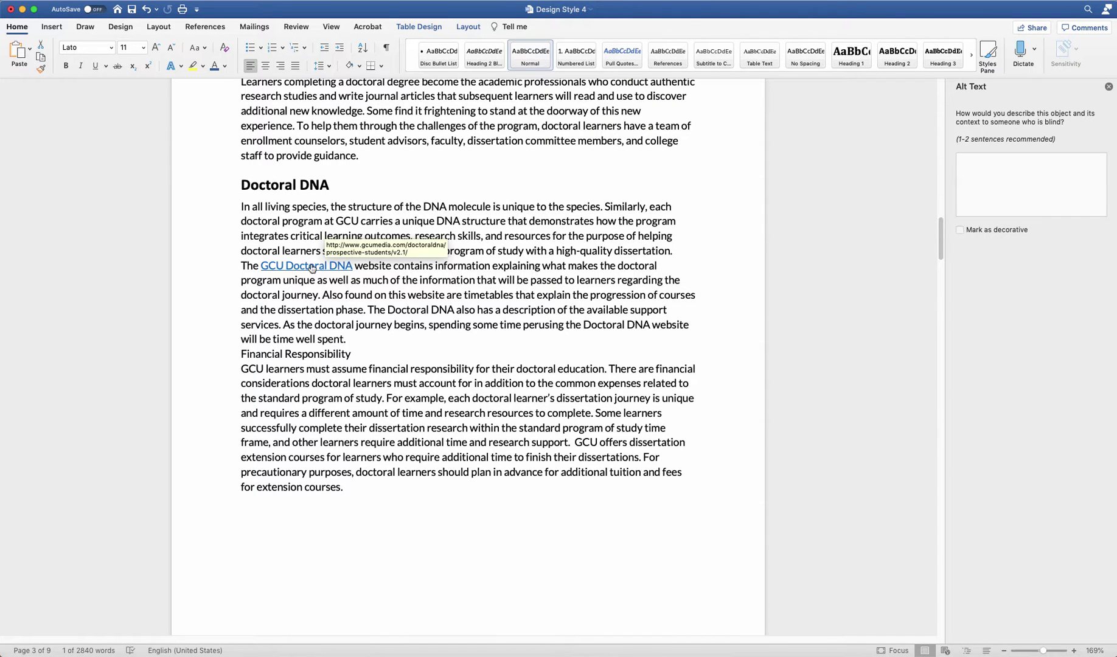
Step: Check the alt text description of the photo showing a professor and student shaking hands
scroll(311, 268, down, 10)
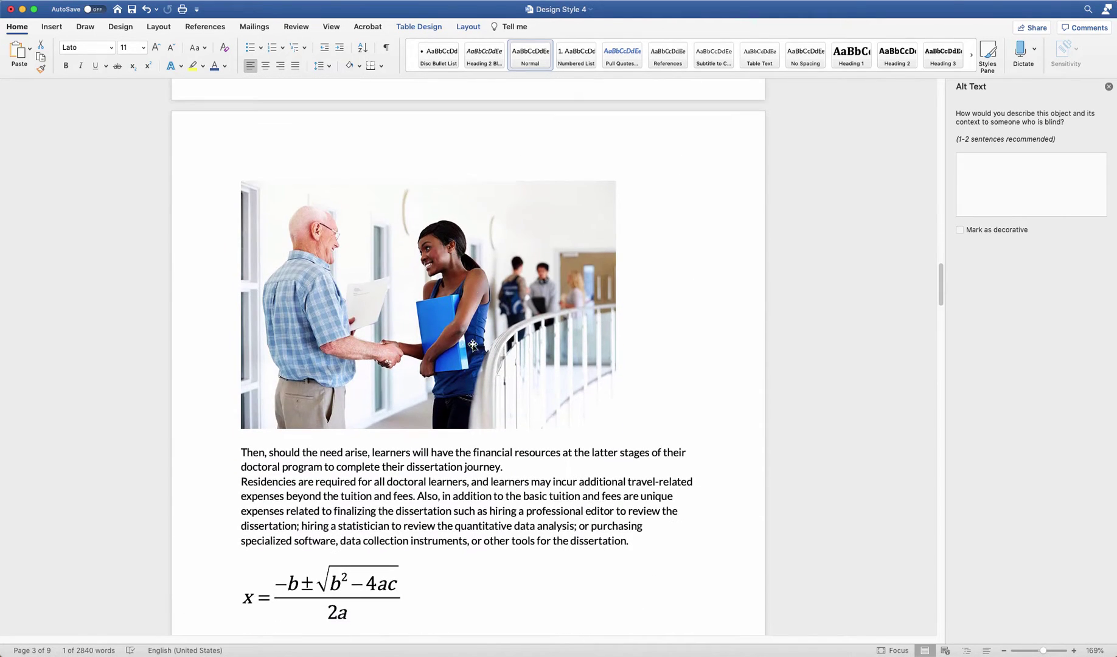
click(417, 277)
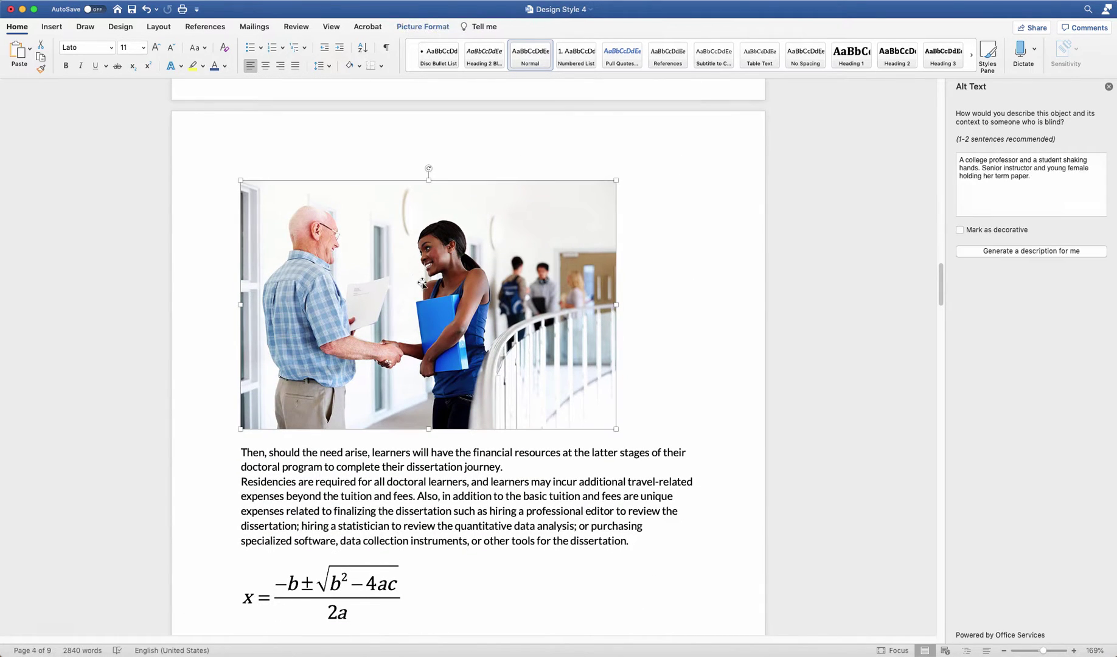
right_click(414, 278)
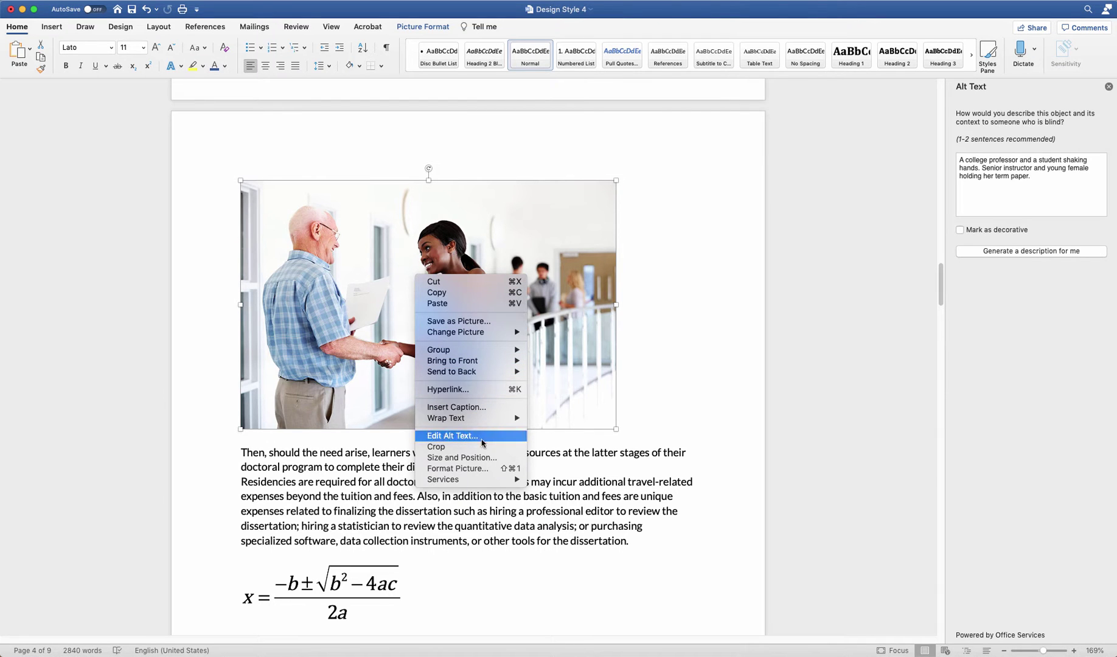
click(876, 159)
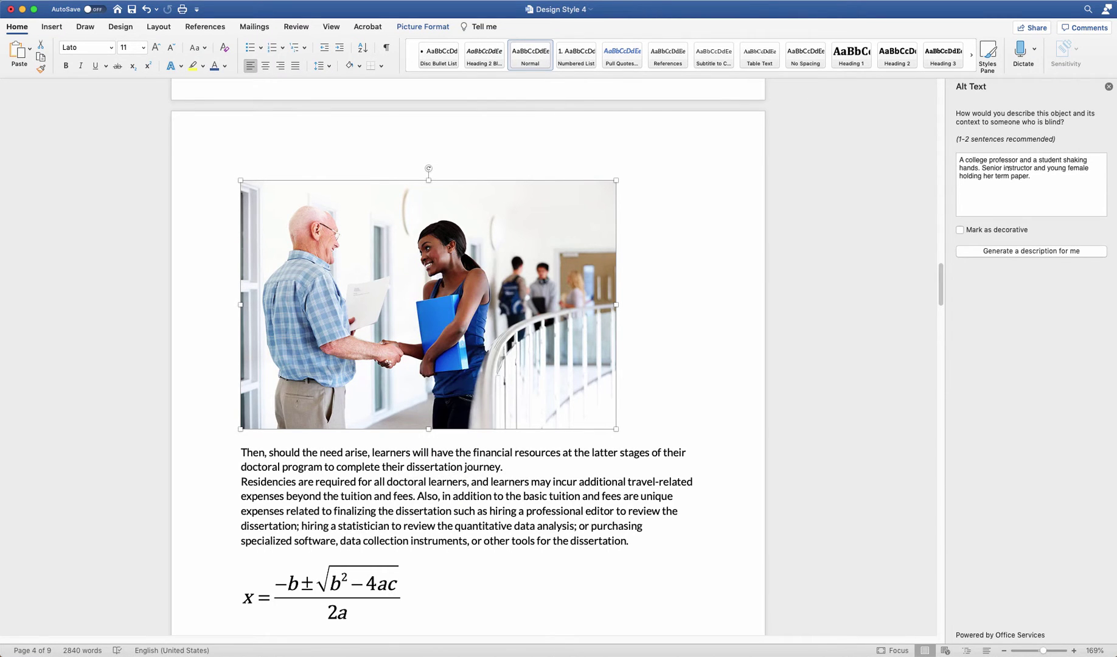
drag(1030, 178, 959, 159)
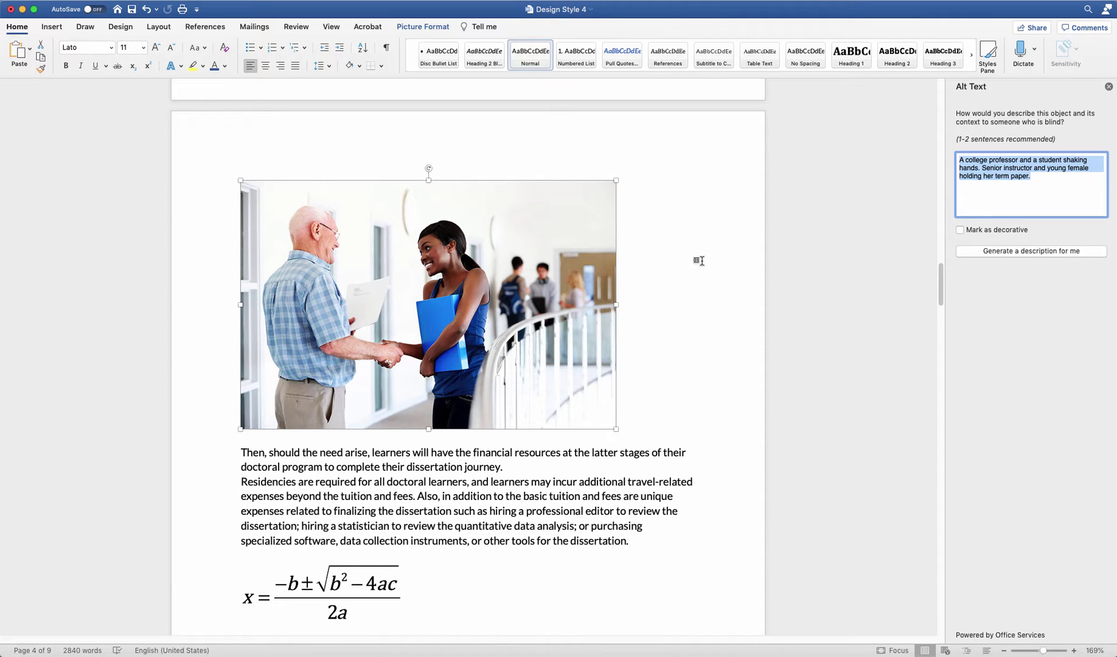
Step: Check the alt text of the quadratic equation image and of the photo above the Coursework Timeline heading
scroll(562, 308, down, 3)
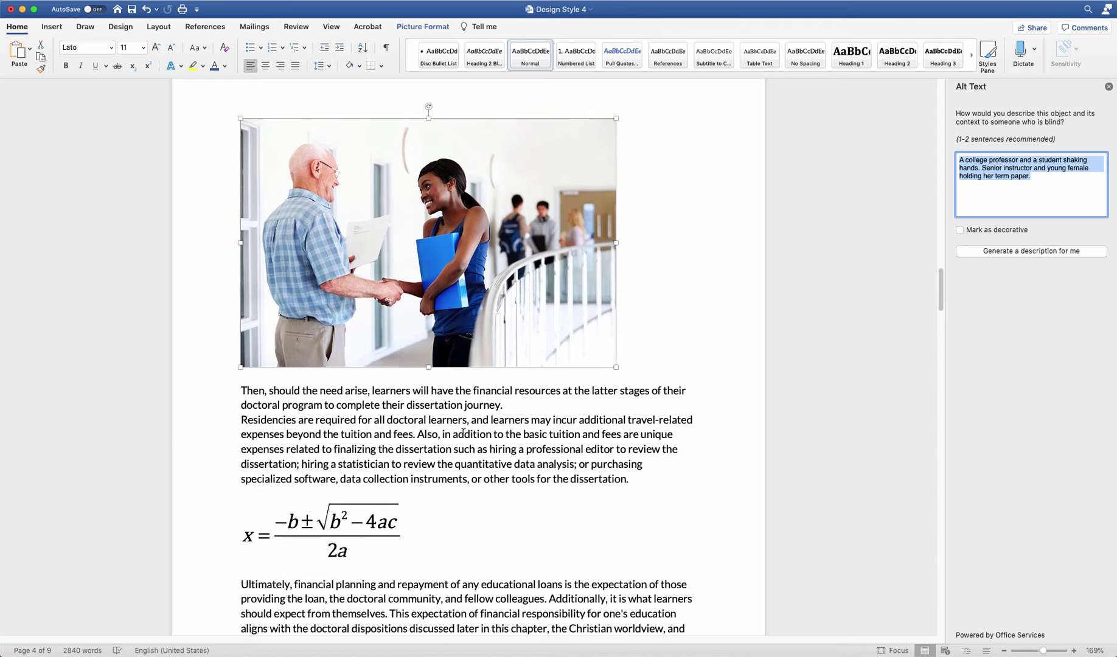
click(334, 527)
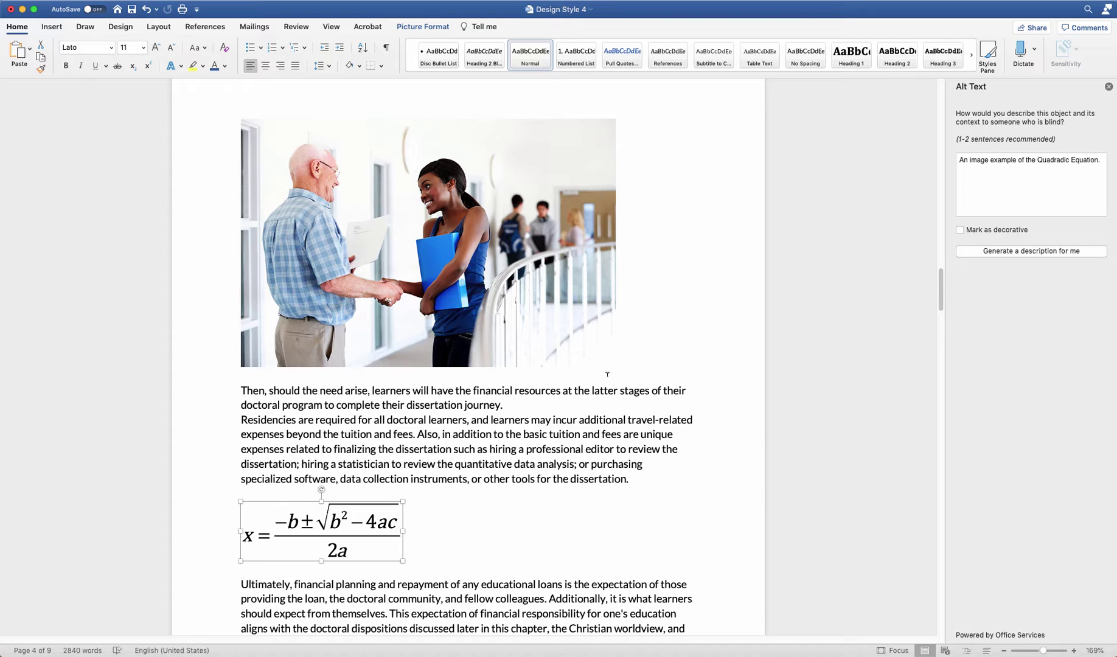
scroll(607, 374, down, 15)
click(428, 344)
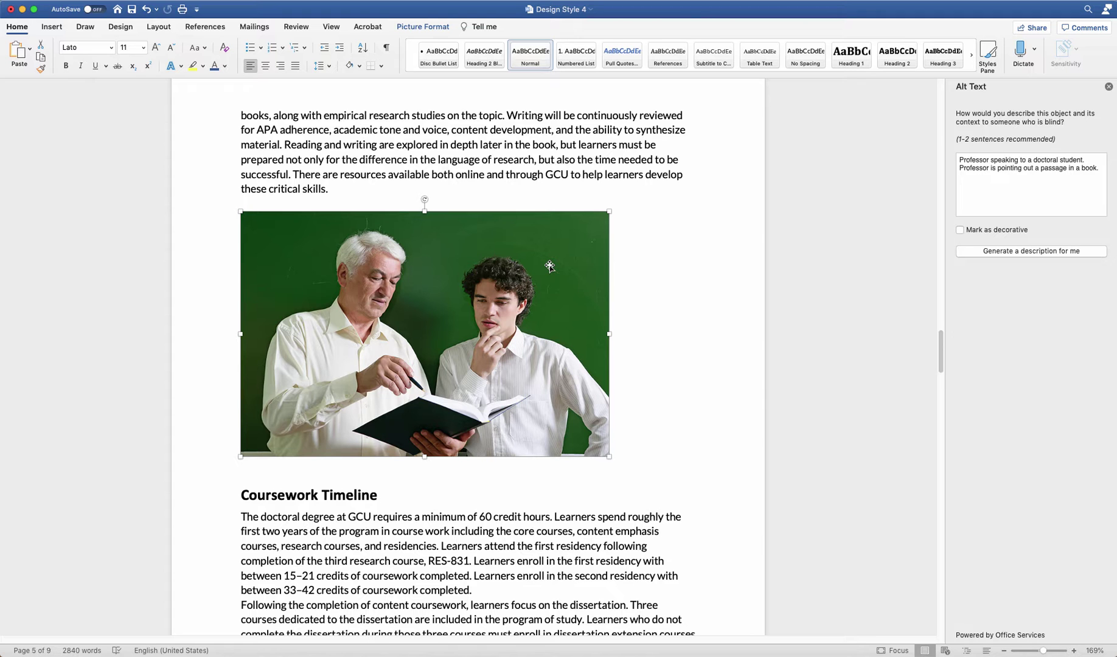
scroll(549, 266, down, 3)
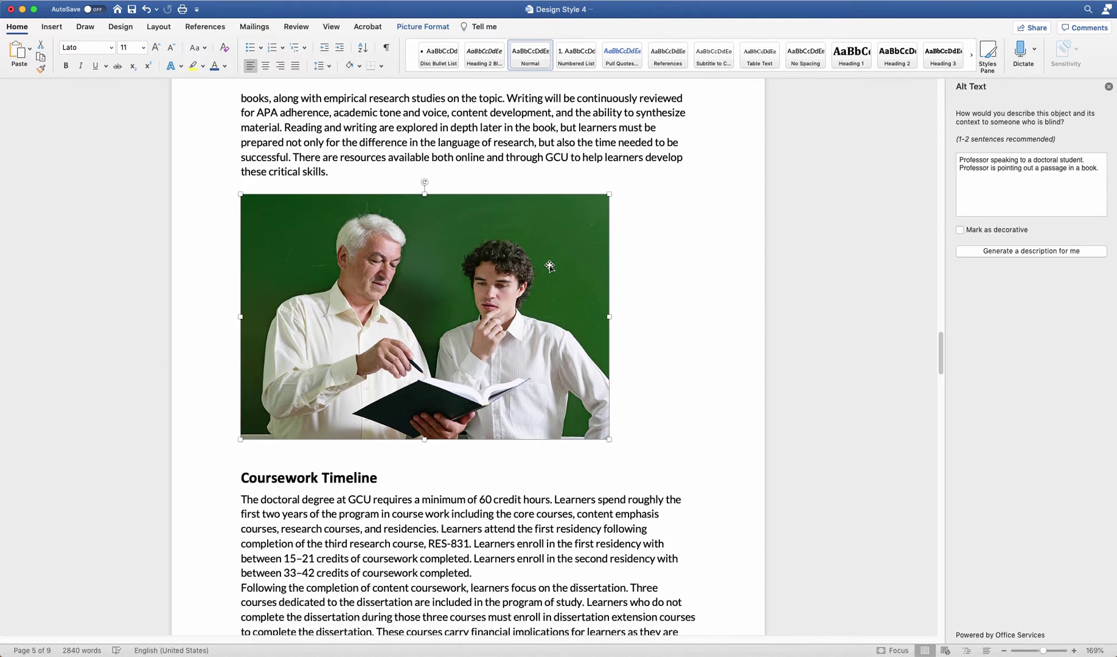
Step: Examine the formatting of The Integrated Dissertation Timeline section and its indented course descriptions
scroll(549, 266, down, 15)
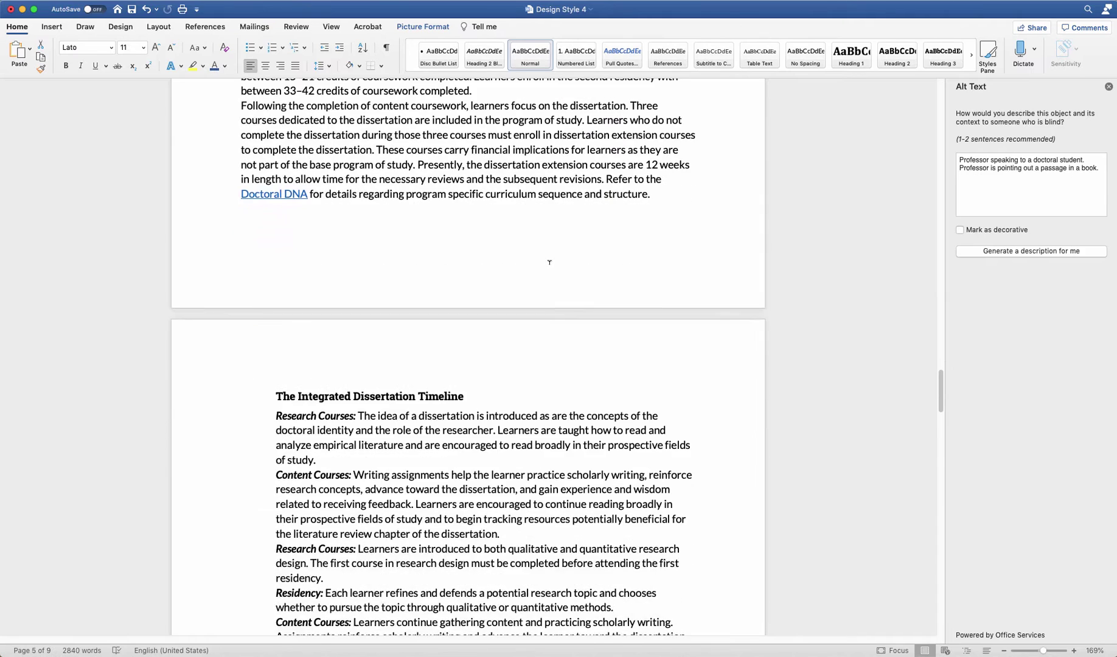
scroll(550, 262, down, 2)
scroll(549, 263, up, 2)
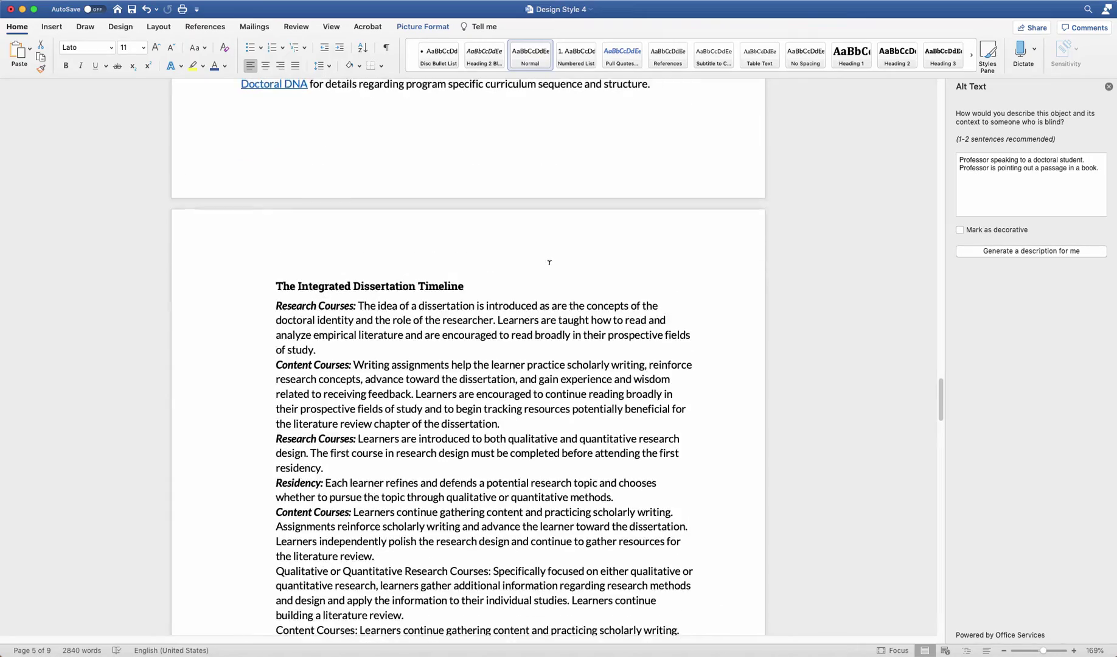
scroll(550, 262, down, 2)
scroll(550, 262, up, 2)
scroll(550, 262, down, 6)
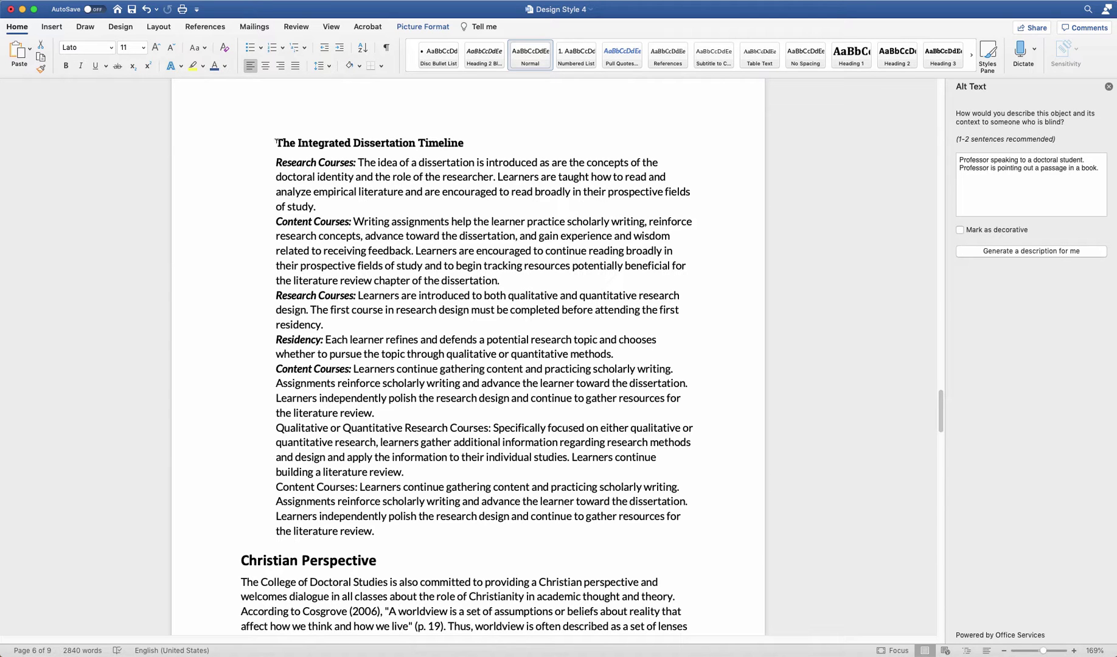
scroll(214, 120, down, 1)
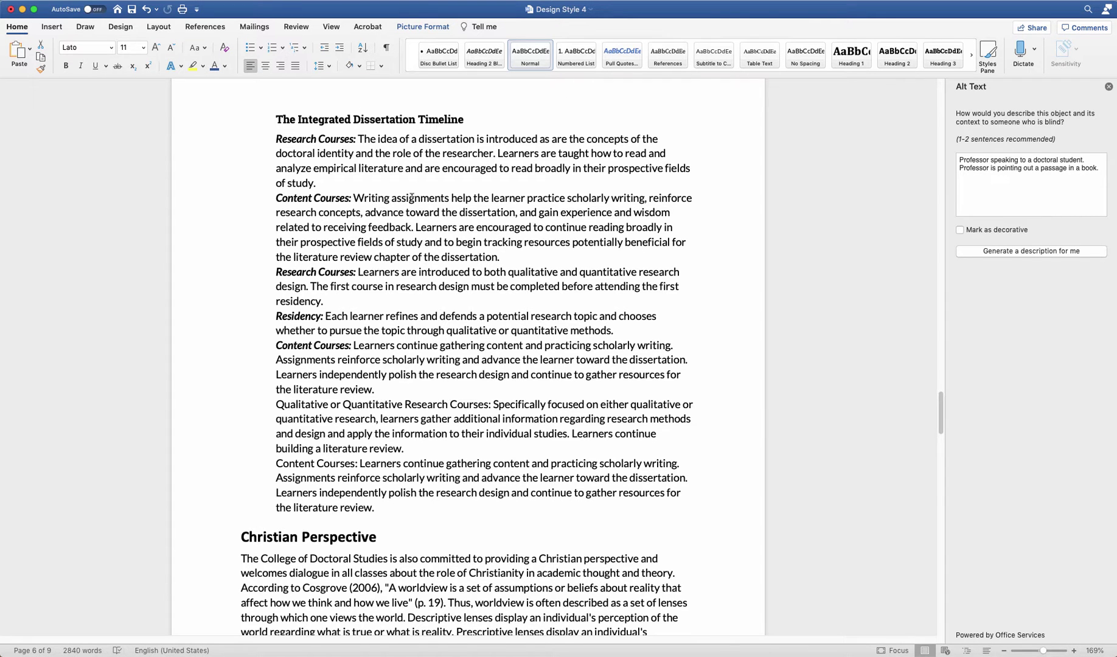
Step: Check which style is applied to the blue pull quote above the Time Management heading
scroll(411, 197, down, 8)
scroll(497, 283, down, 19)
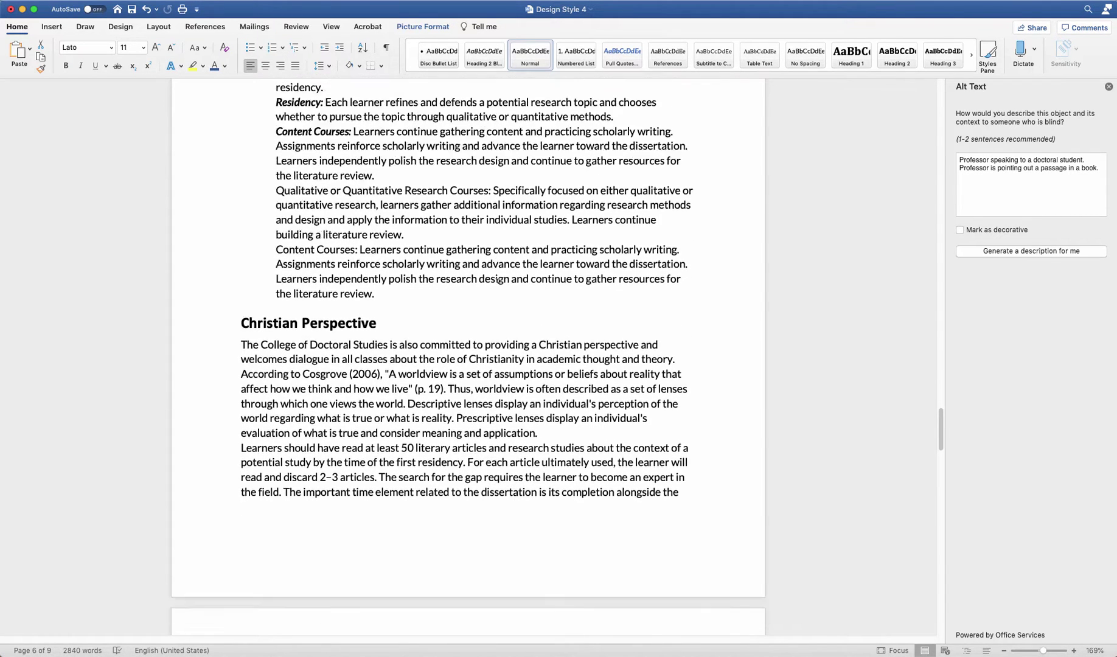
scroll(497, 282, down, 1)
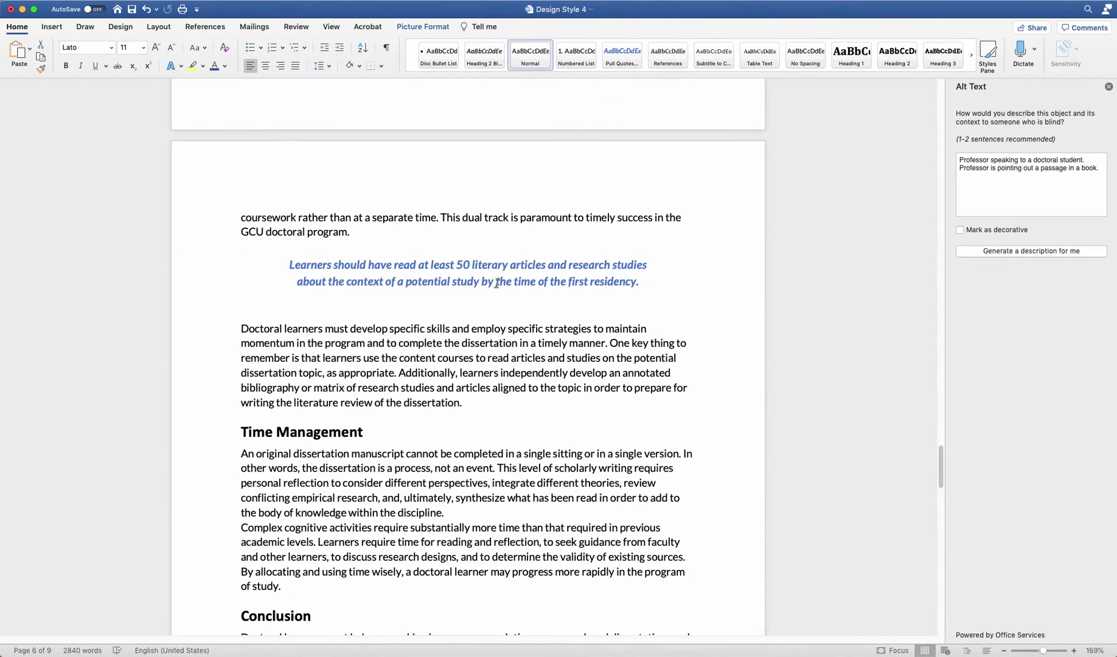
drag(334, 266, 521, 283)
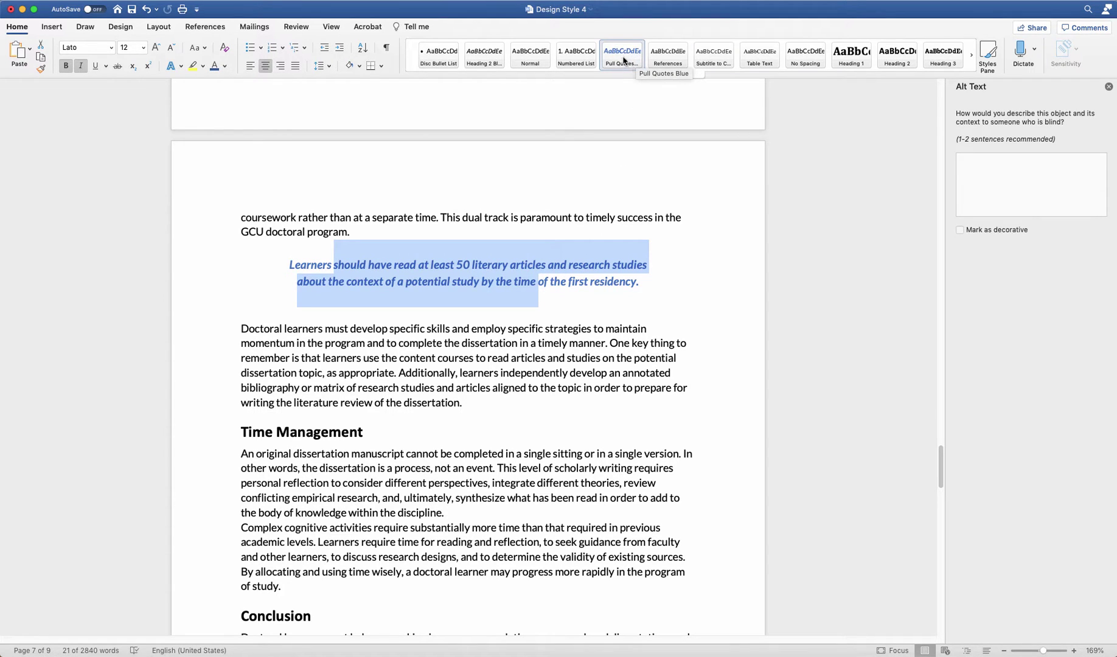
Step: Review the Conclusion section and the numbered Check for Understanding and Answers lists
scroll(460, 379, down, 5)
scroll(460, 379, down, 14)
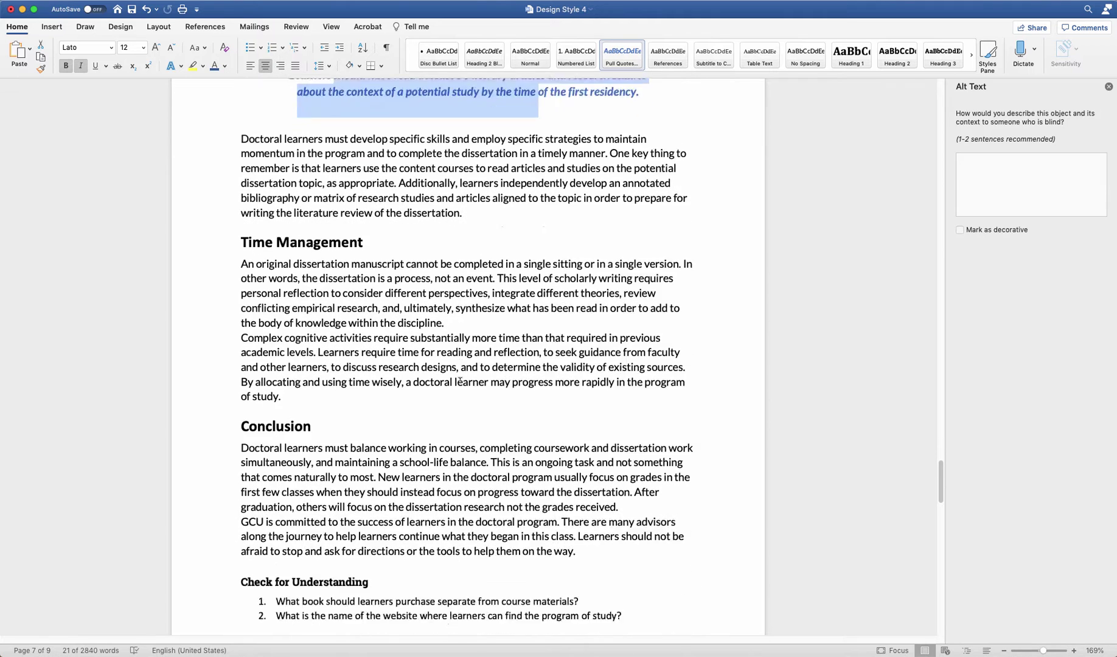
scroll(460, 379, down, 3)
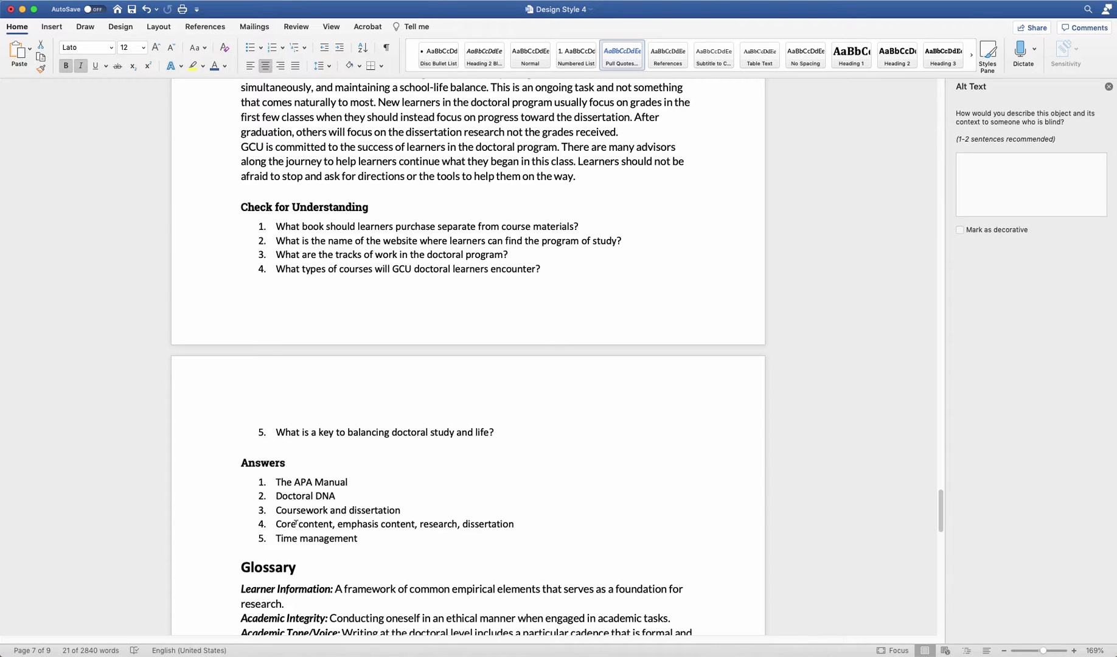
scroll(589, 295, down, 5)
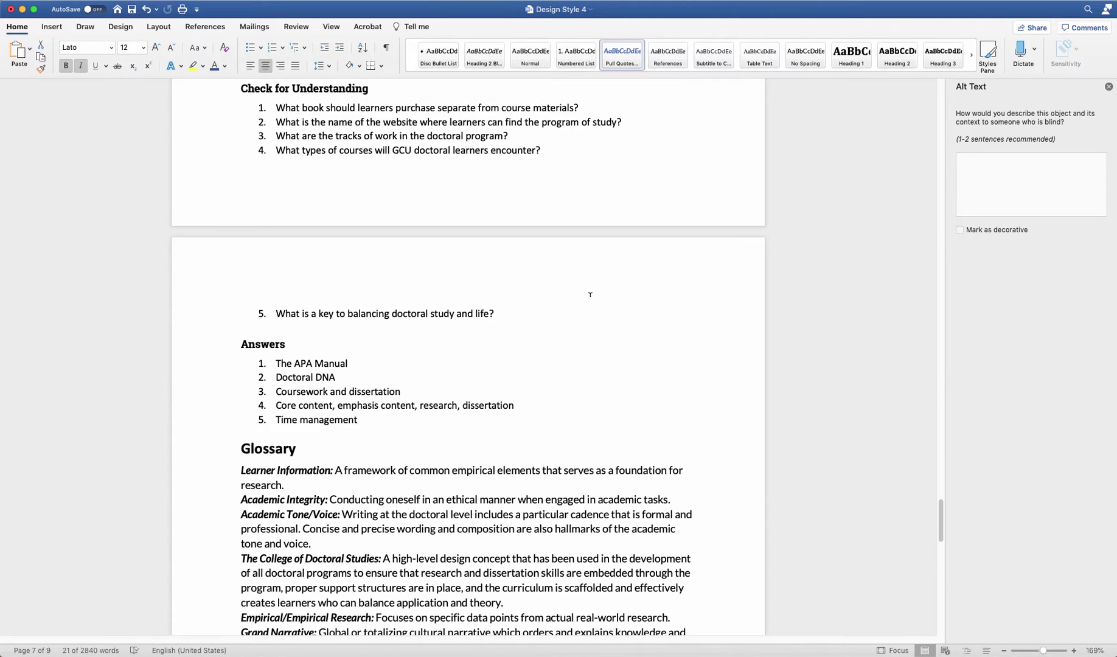
scroll(581, 299, down, 7)
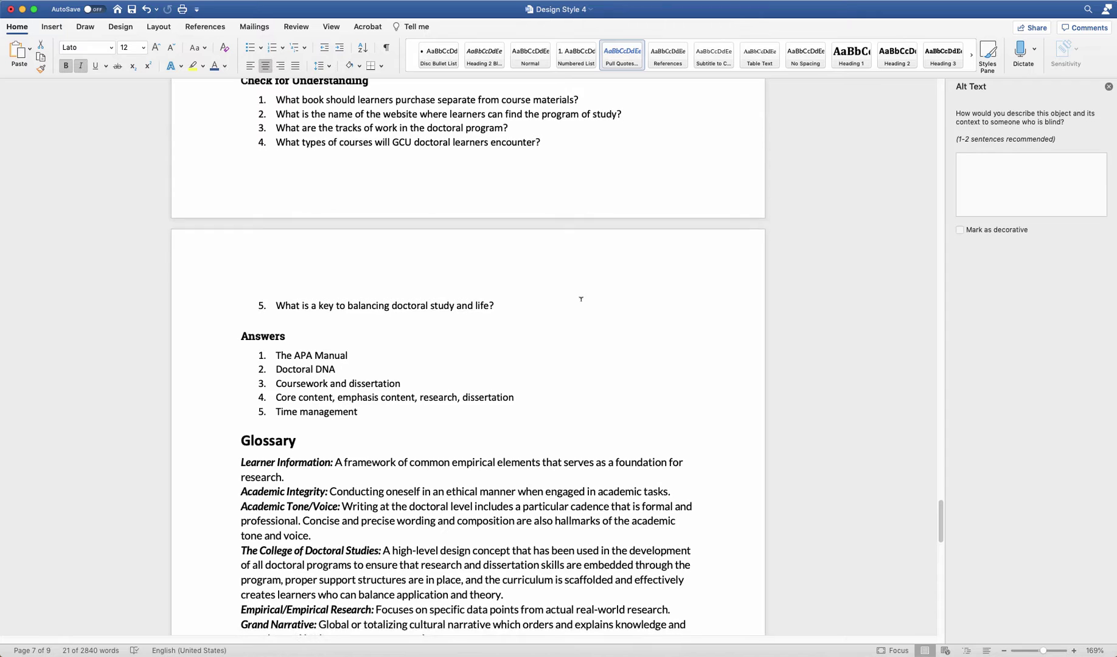
scroll(581, 299, down, 2)
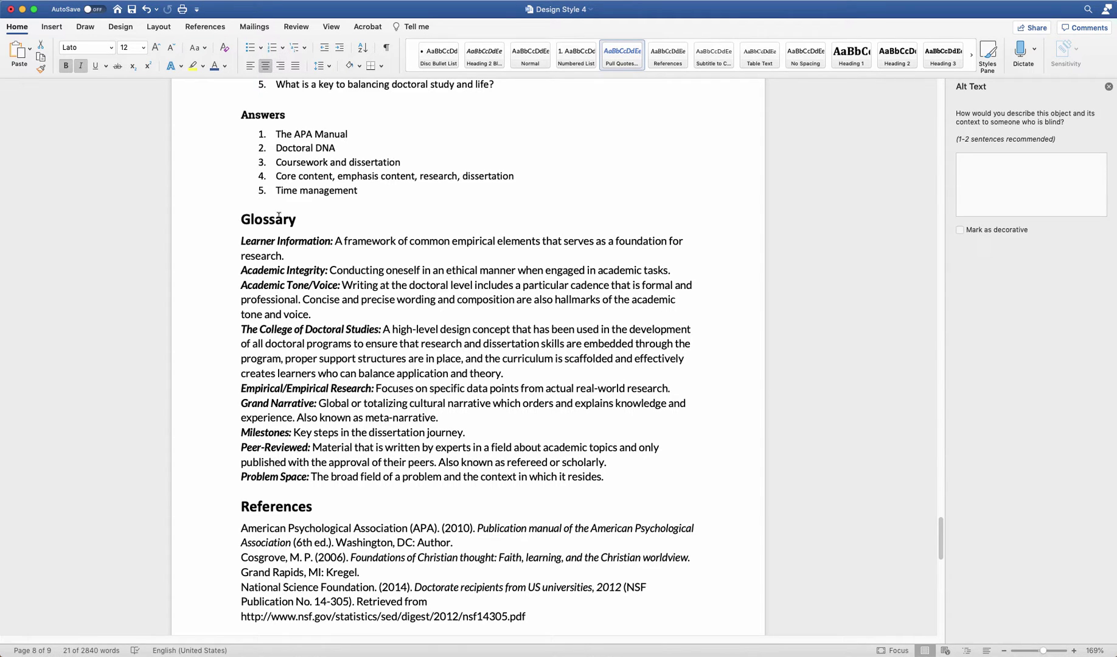
Step: Examine the Glossary and References entries through to the end of the document
scroll(279, 216, down, 8)
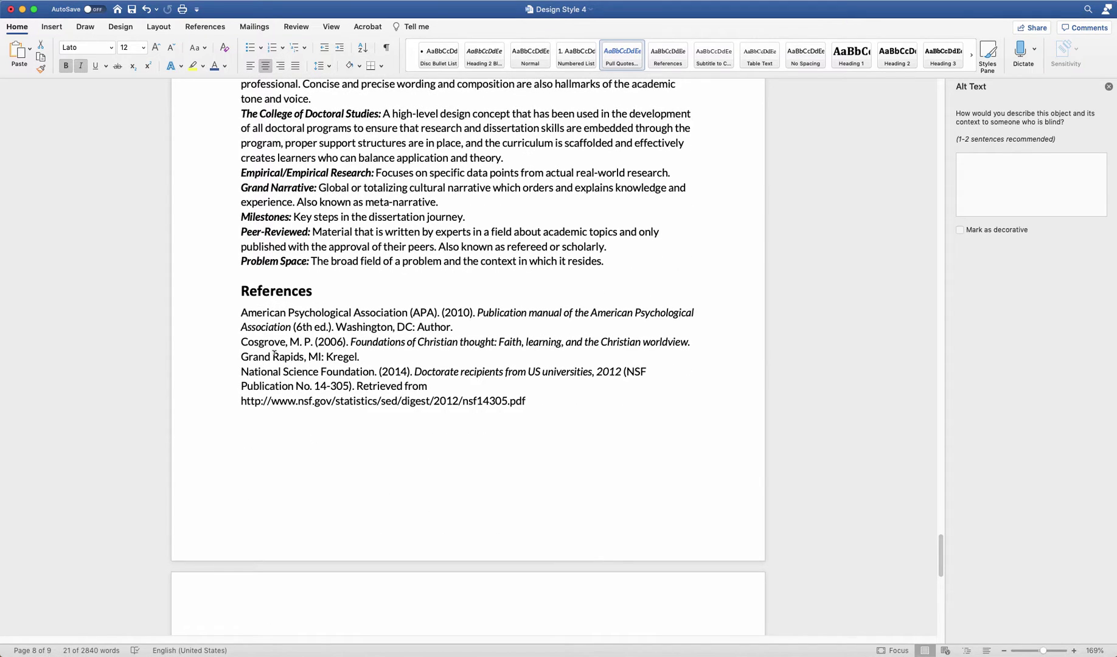
scroll(274, 355, down, 2)
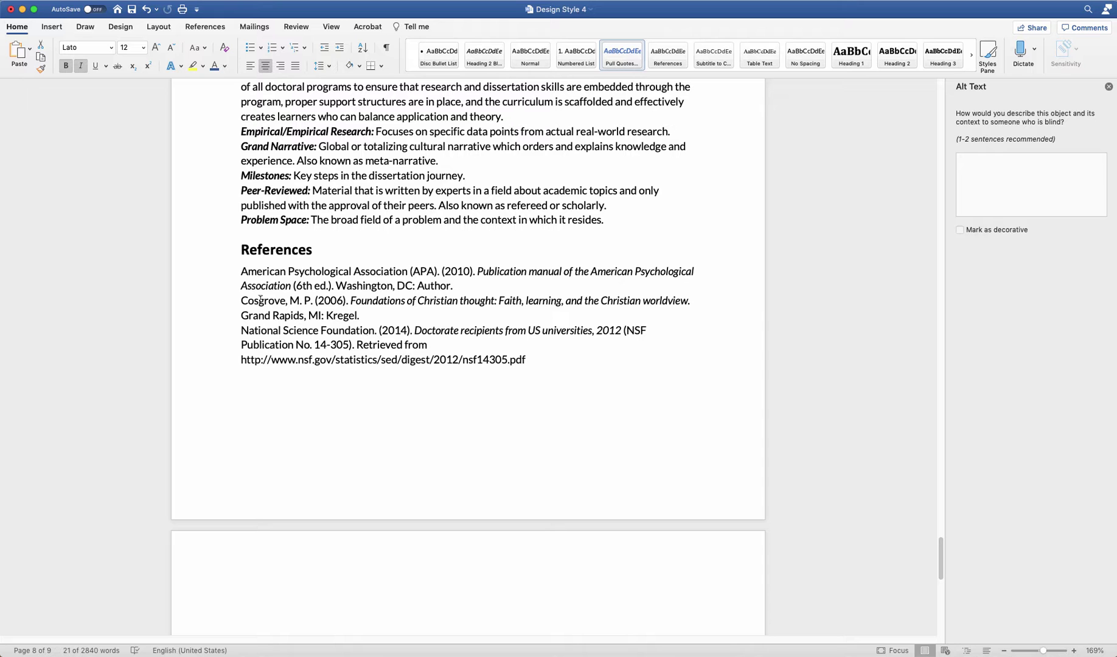
drag(242, 271, 408, 271)
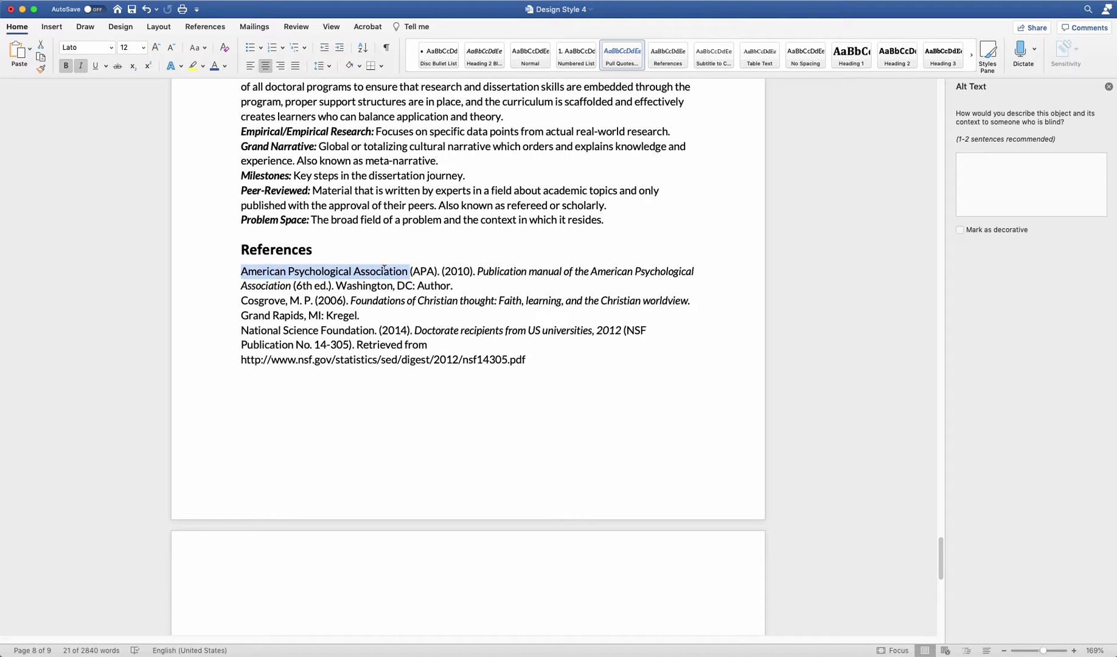
click(331, 271)
scroll(551, 363, down, 5)
scroll(551, 364, down, 10)
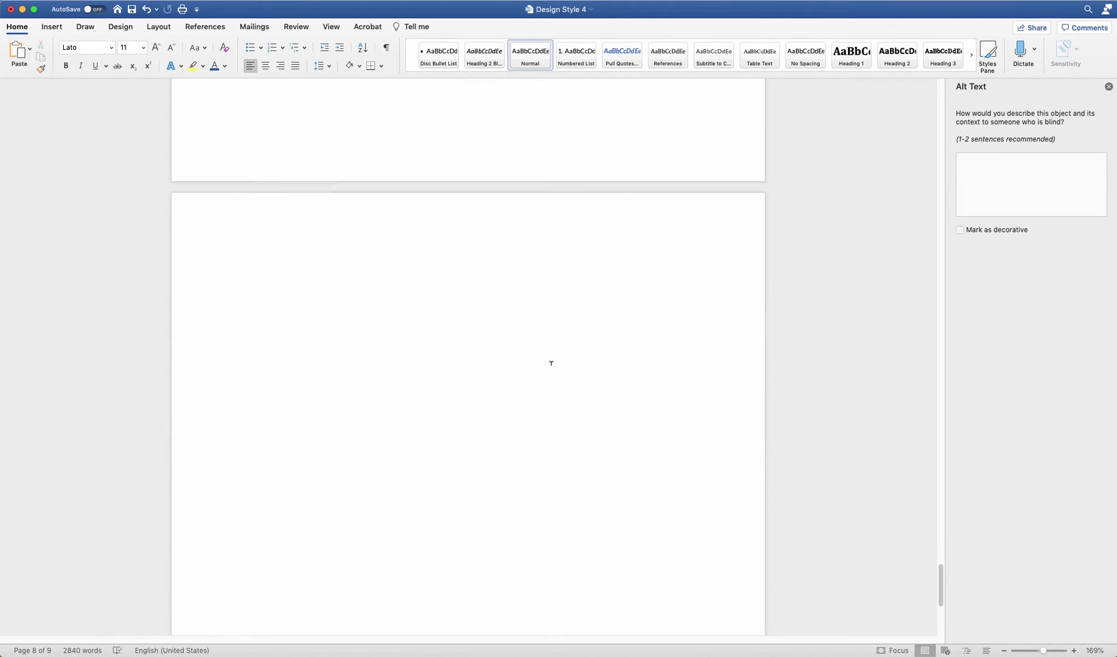
Step: Save the Design Style 4 Word document
scroll(552, 364, up, 20)
scroll(551, 363, up, 19)
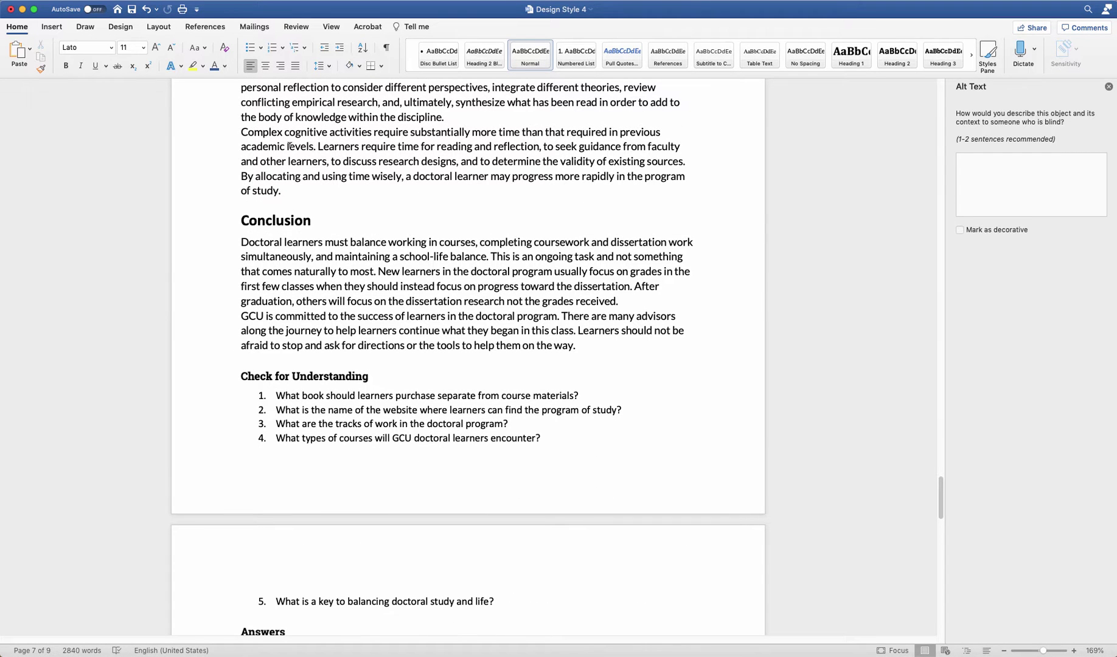
key(super+s)
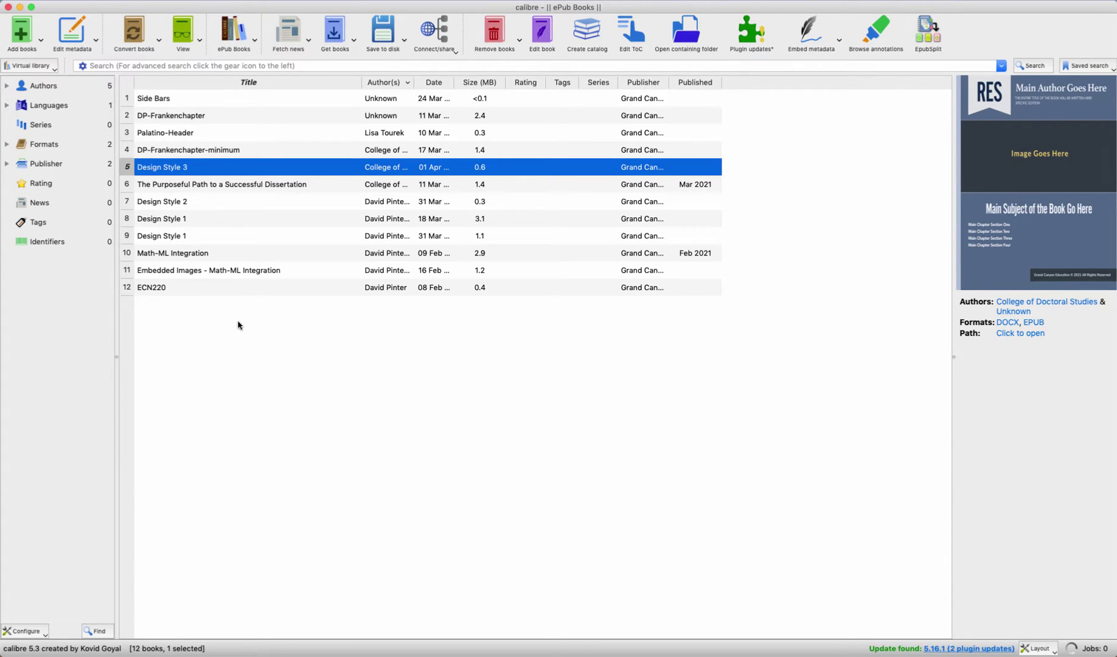
Step: In calibre, add Design Style 4.docx from the Design Styles folder to the ePub Books library
click(21, 33)
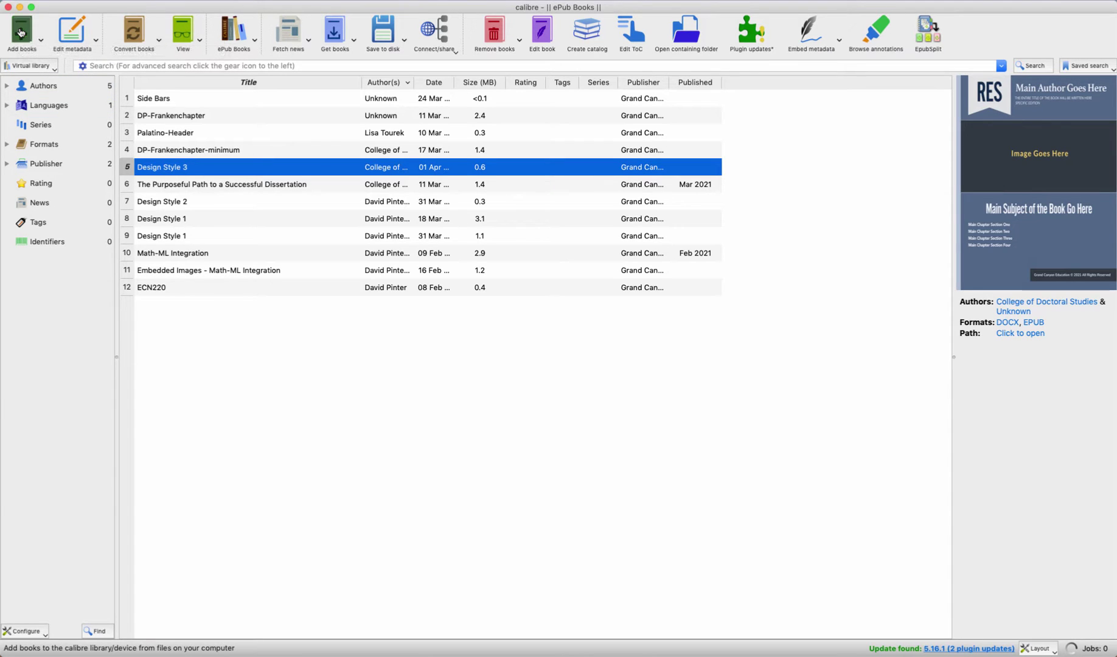
click(21, 32)
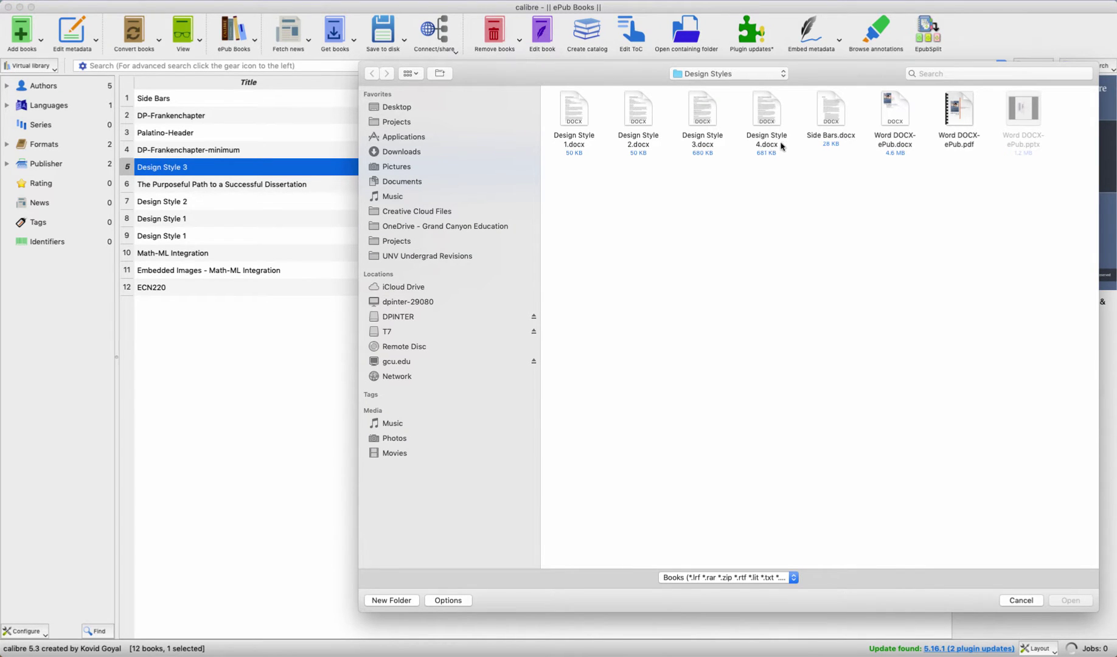
click(770, 113)
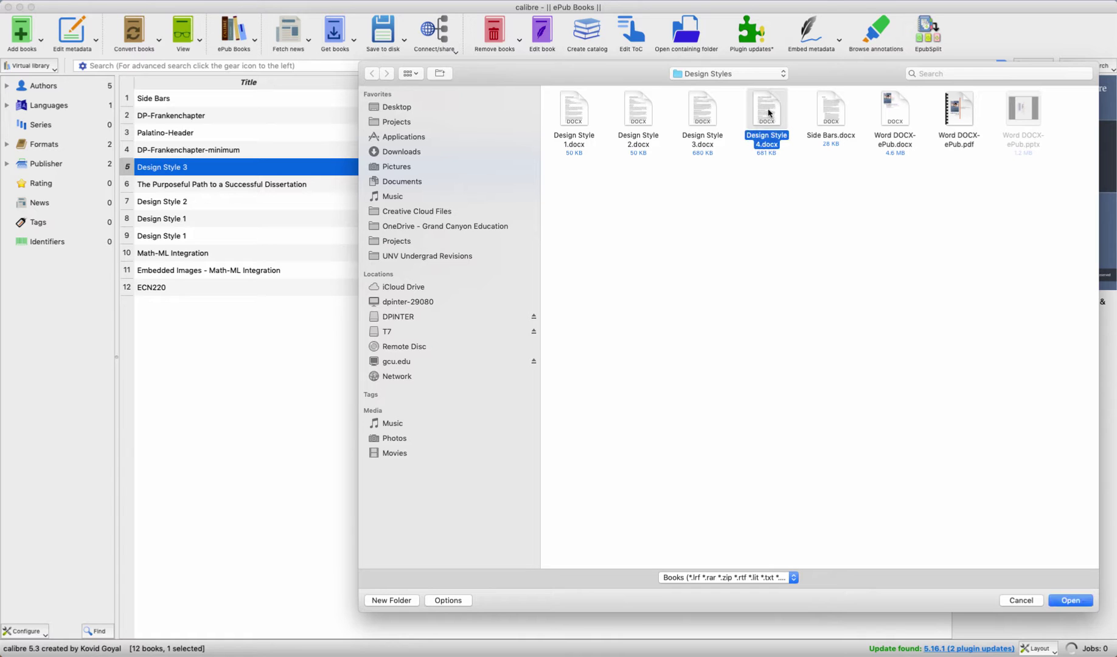
click(1070, 601)
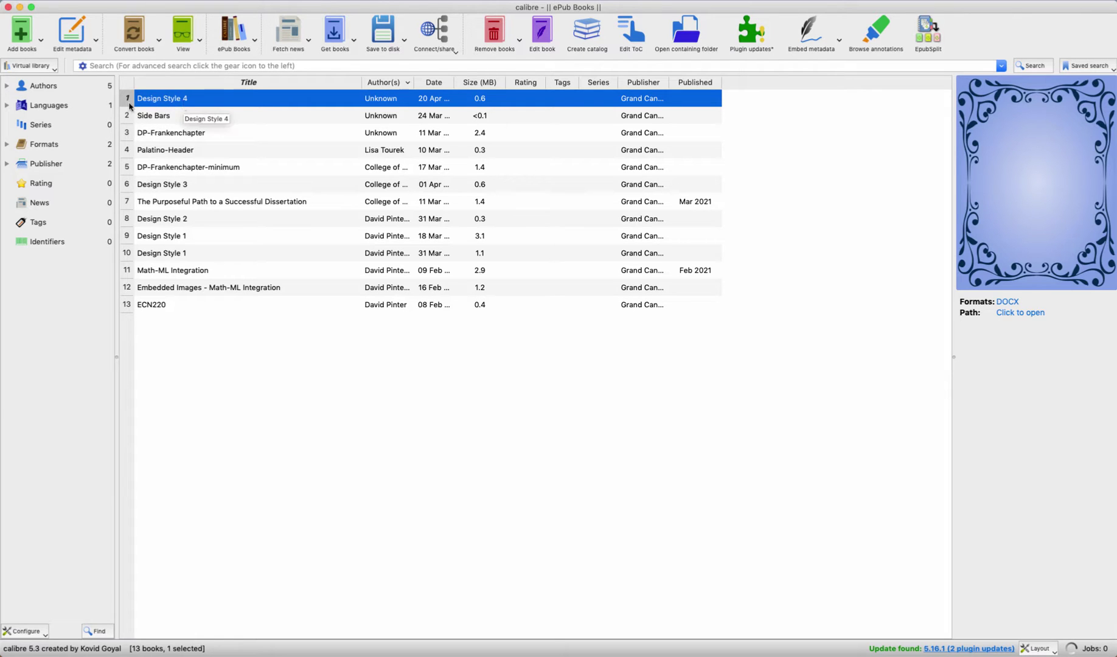
Step: Edit the Design Style 4 book's metadata to use Cover-Art-Book Template.jpg from the Book Covers folder as its cover
click(73, 32)
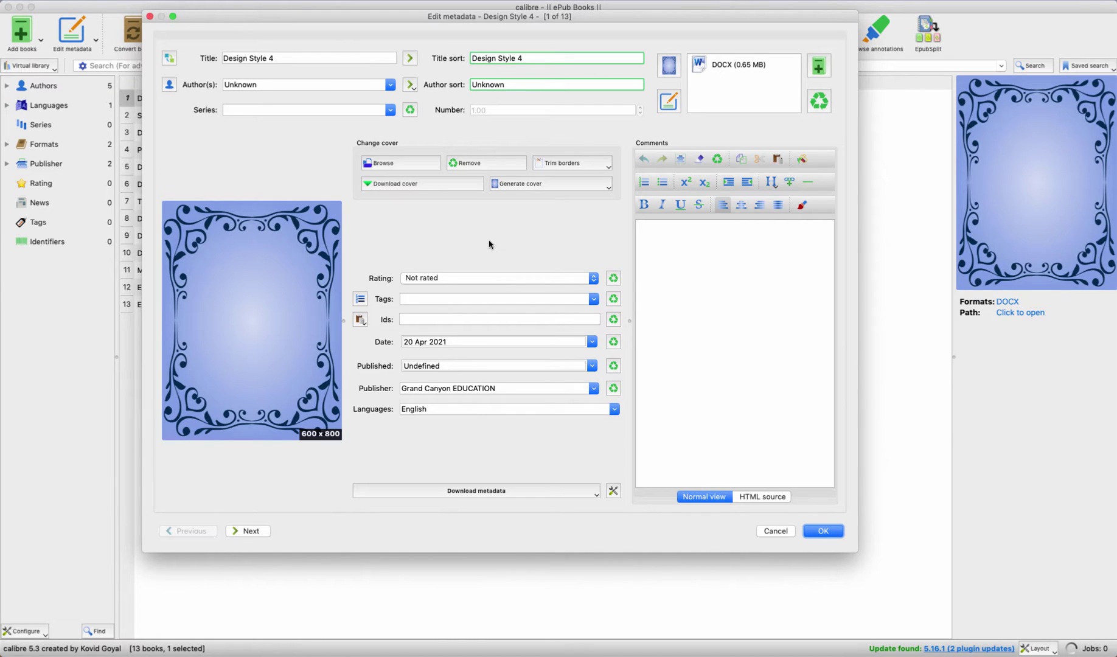
click(414, 164)
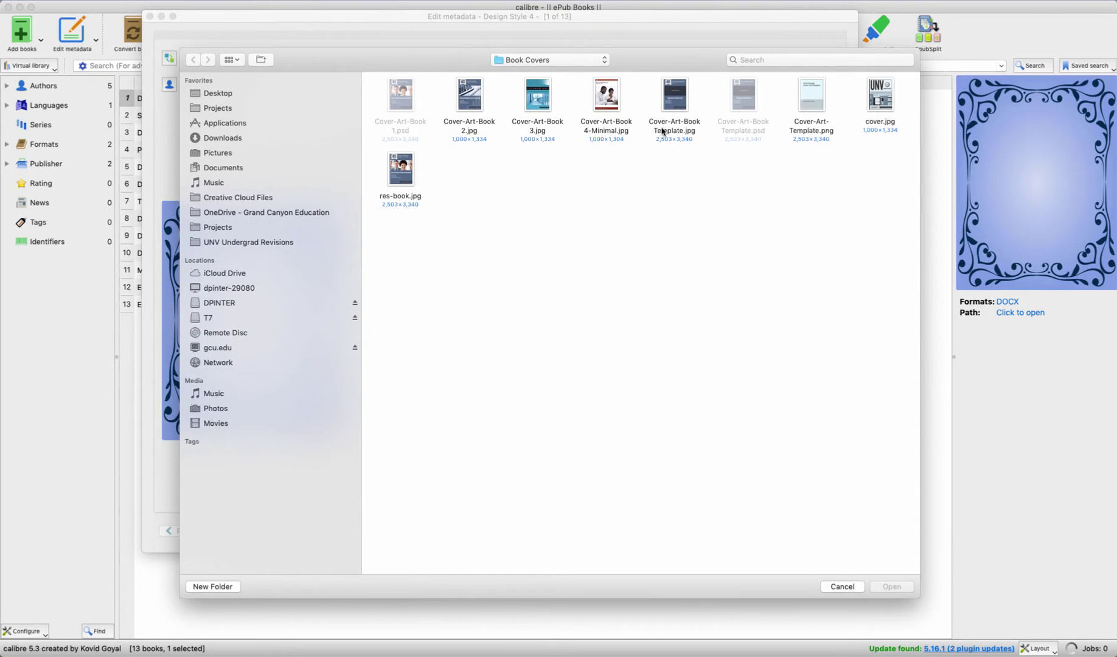
click(675, 101)
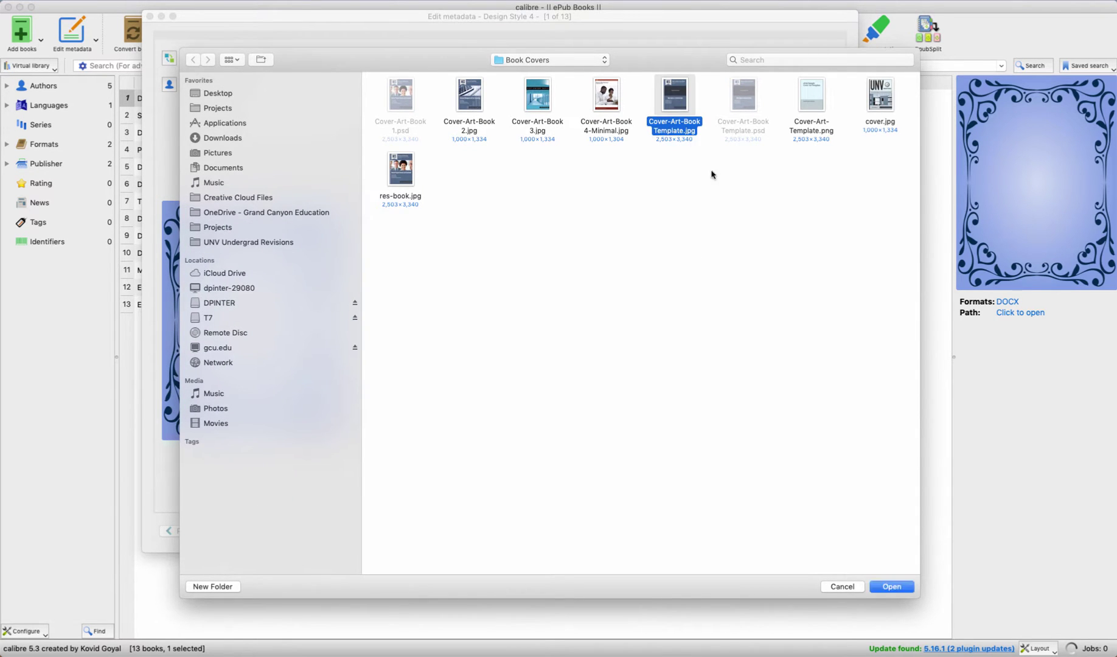
click(893, 587)
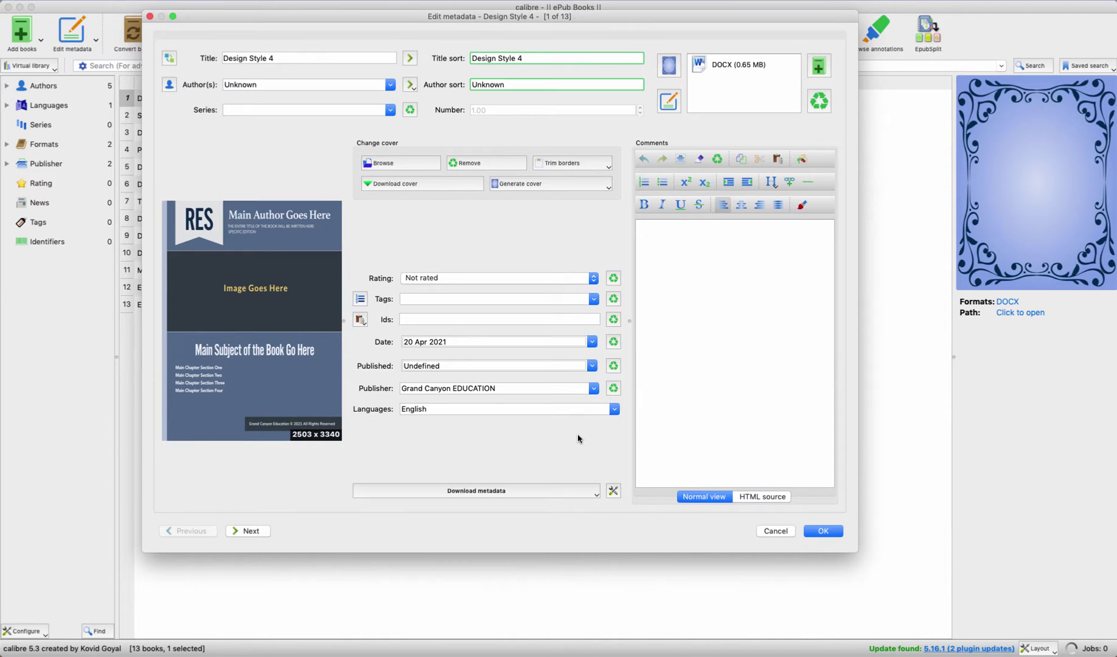
Step: Set the book's author to College of Doctoral Studies & Unknown and save the metadata
click(390, 84)
click(273, 94)
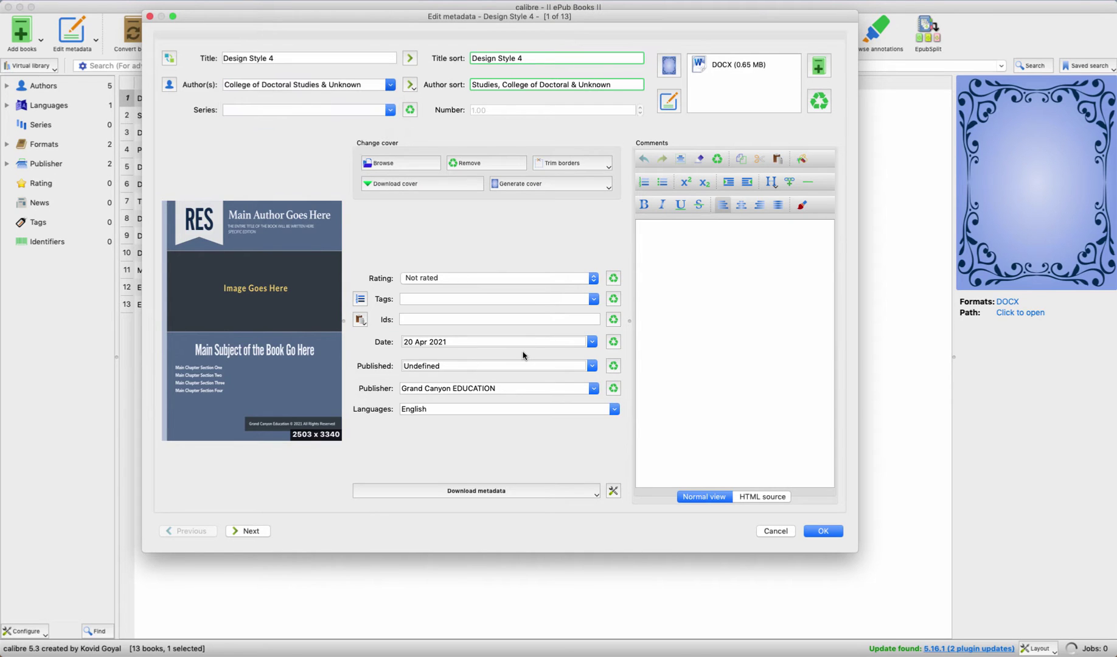
click(824, 532)
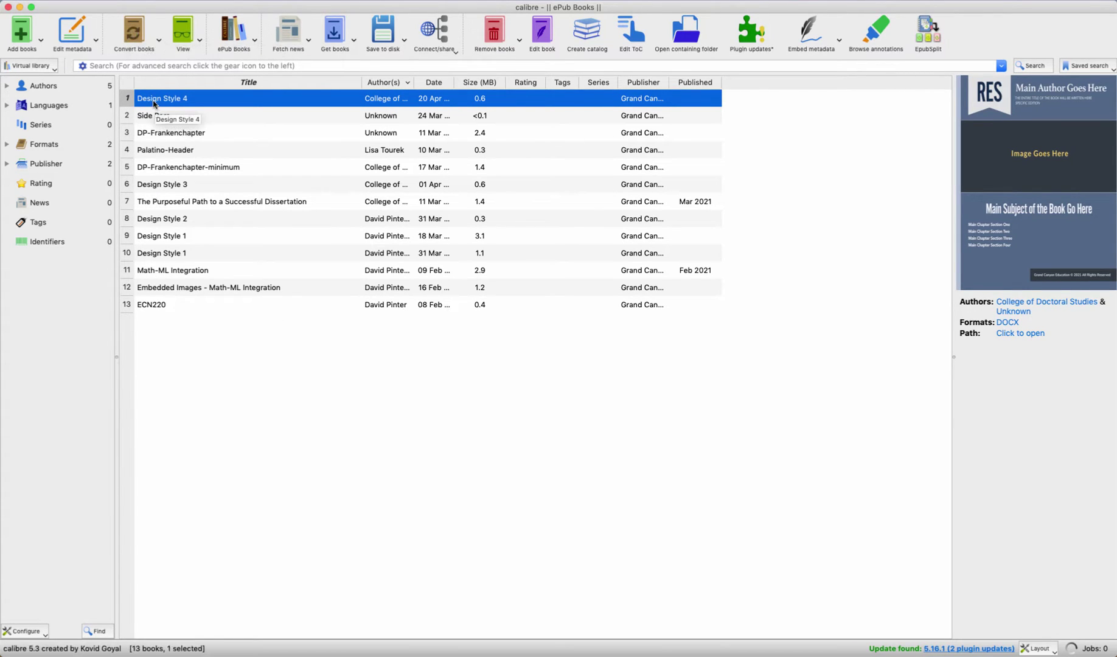
Step: Convert the Design Style 4 book from DOCX to EPUB with the current conversion settings
click(133, 29)
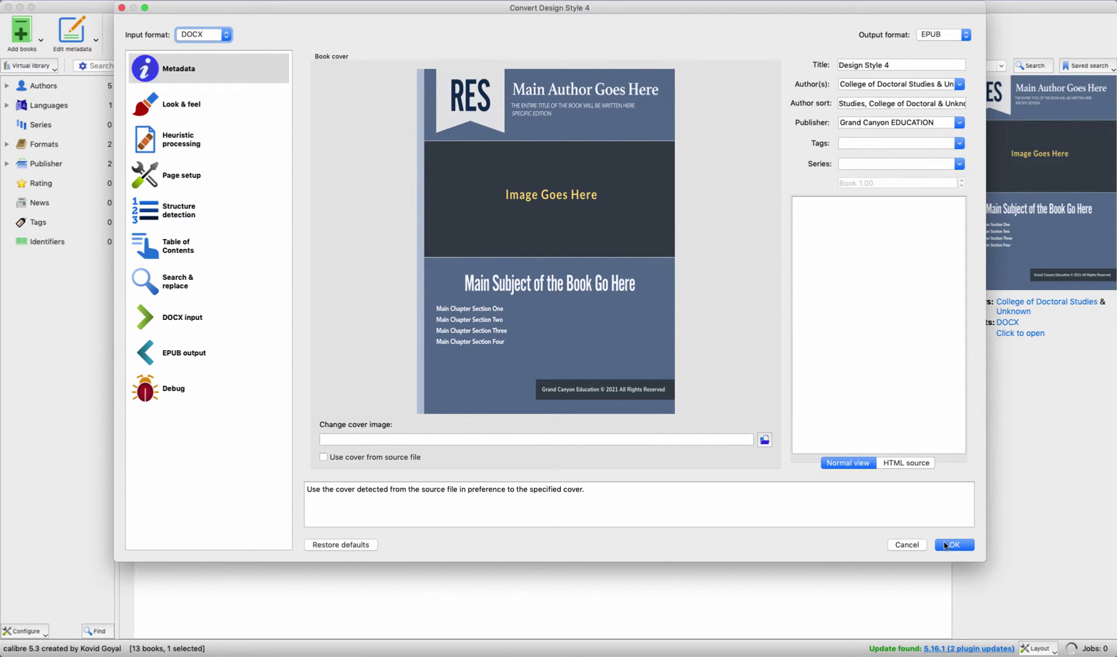
click(955, 545)
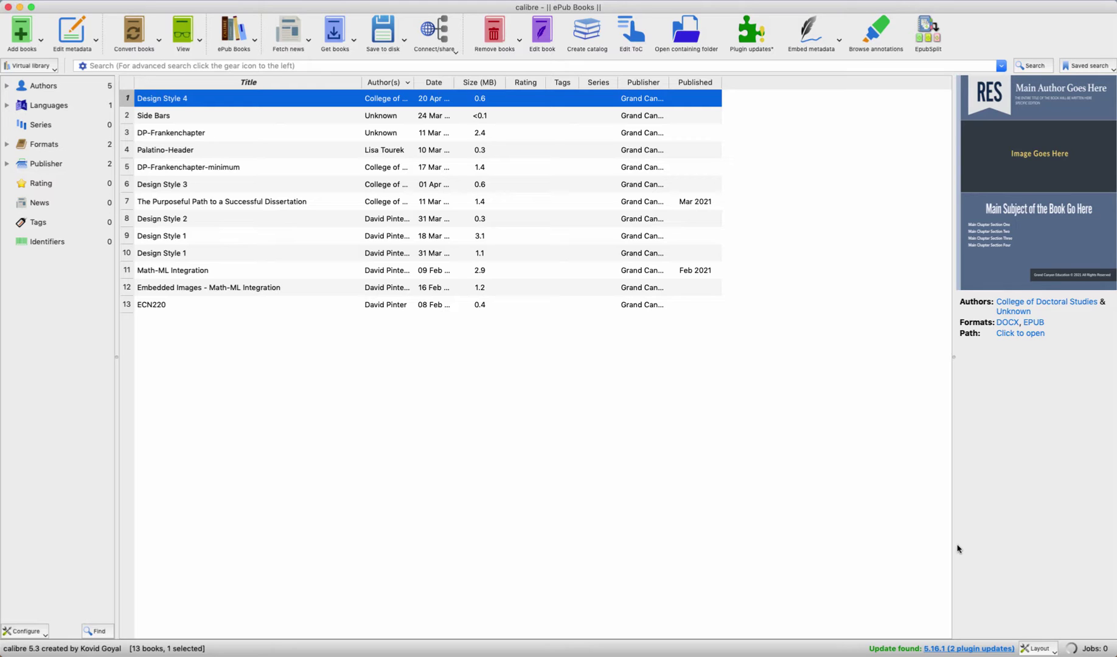
Step: Open the converted EPUB from the book's folder and page through it to the Design and Description table
click(1013, 335)
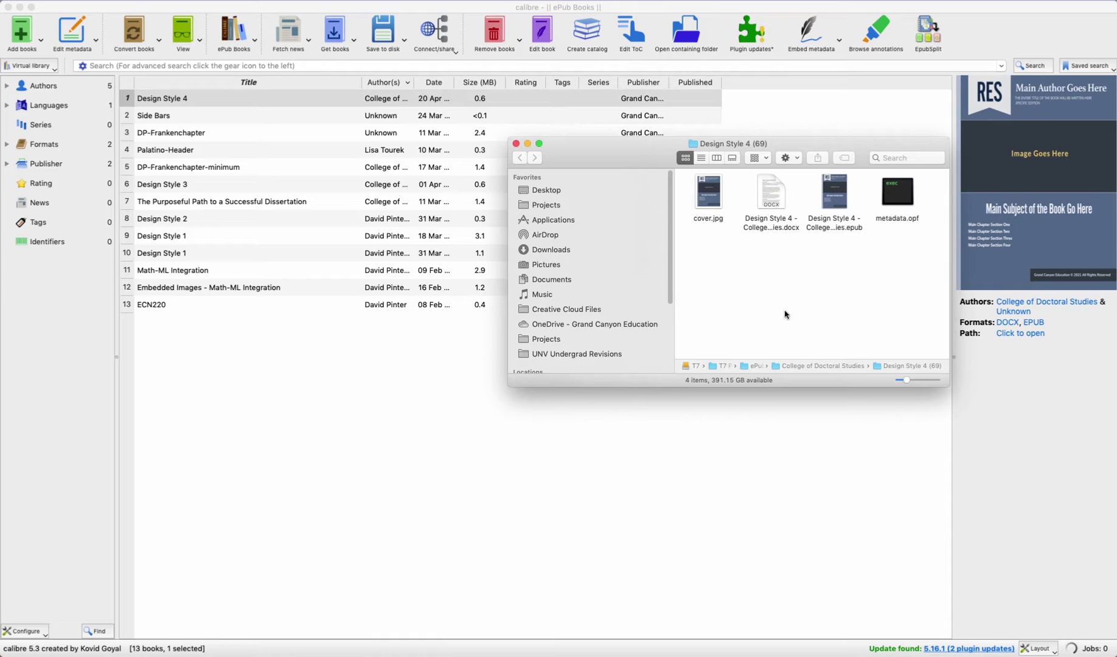
click(838, 221)
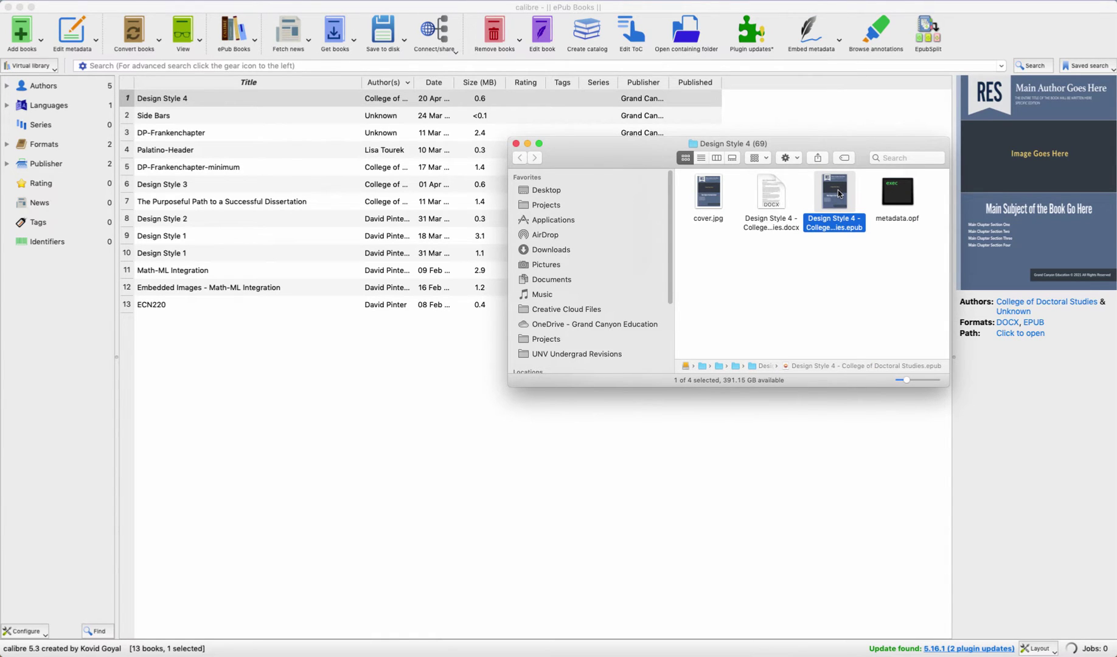
double_click(837, 191)
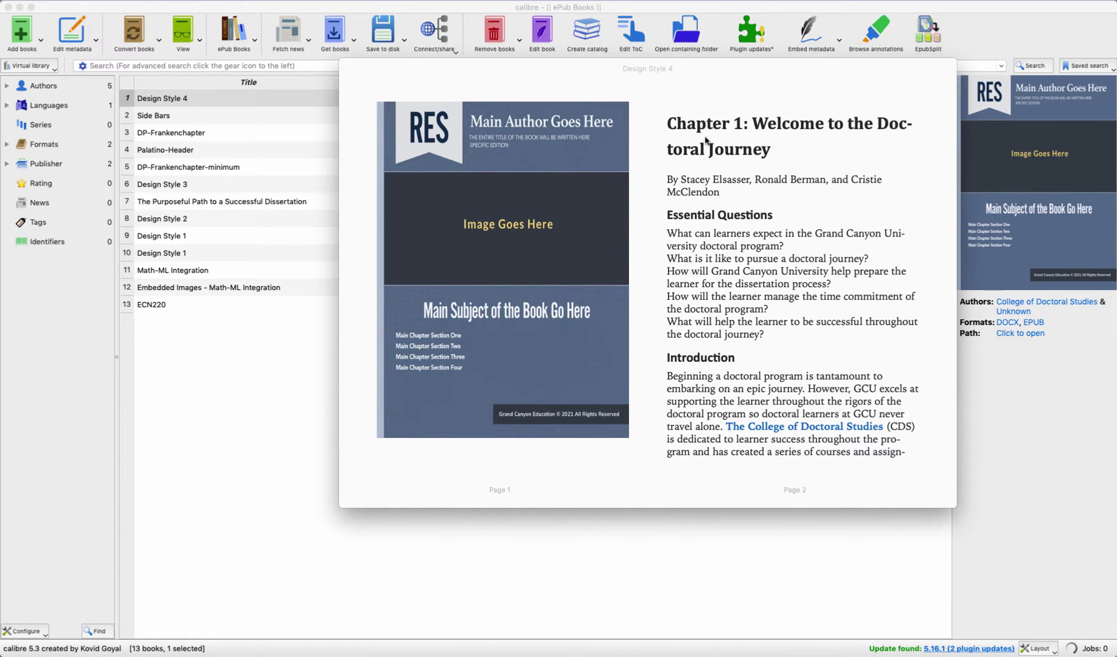
click(945, 294)
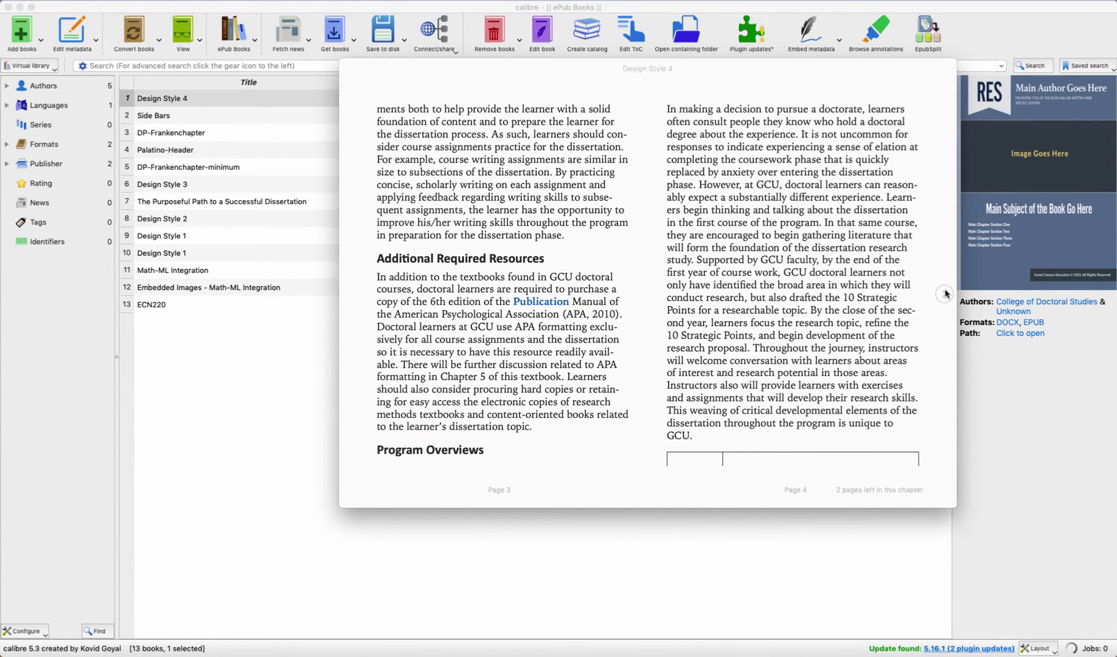
click(946, 294)
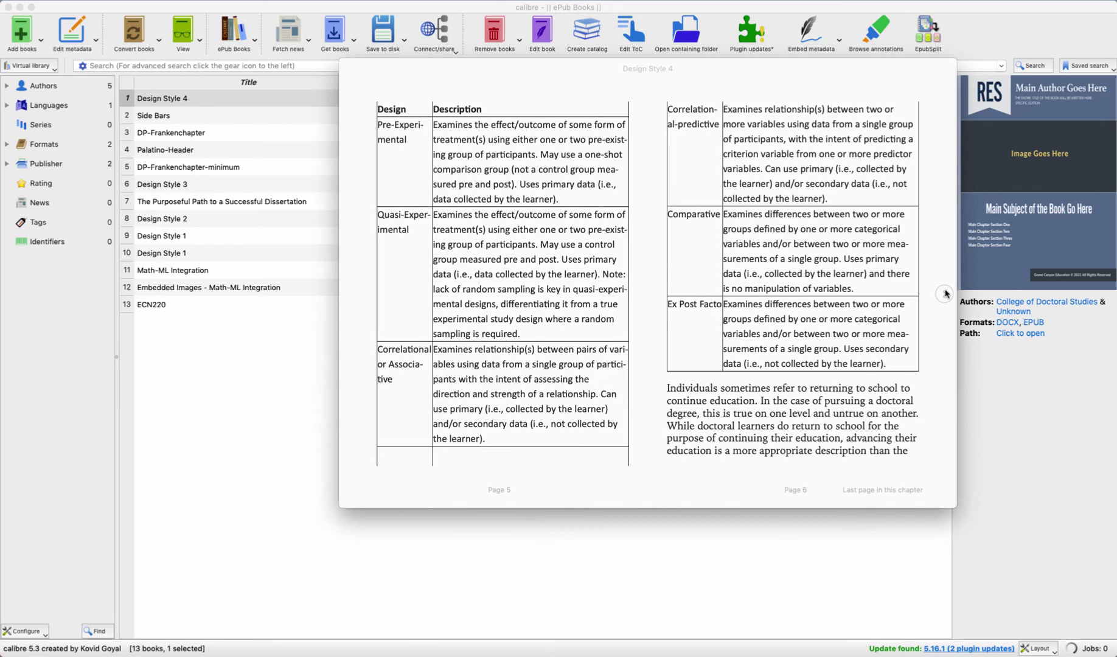
Step: Page through the rest of the EPUB from the Design and Description table to the References page
click(945, 294)
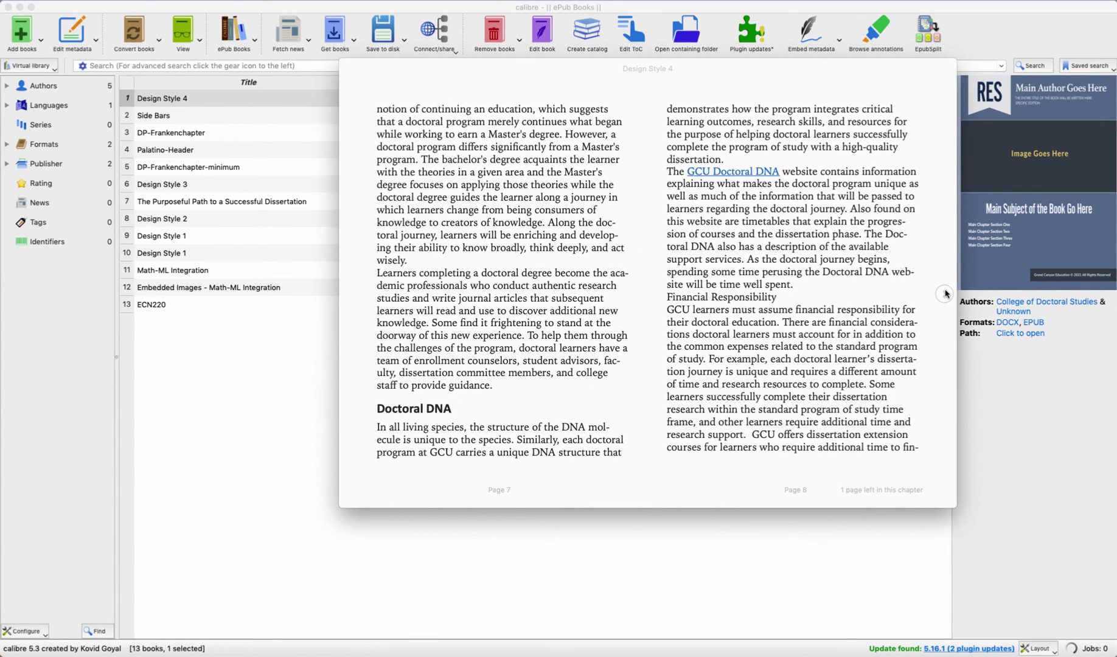
click(945, 294)
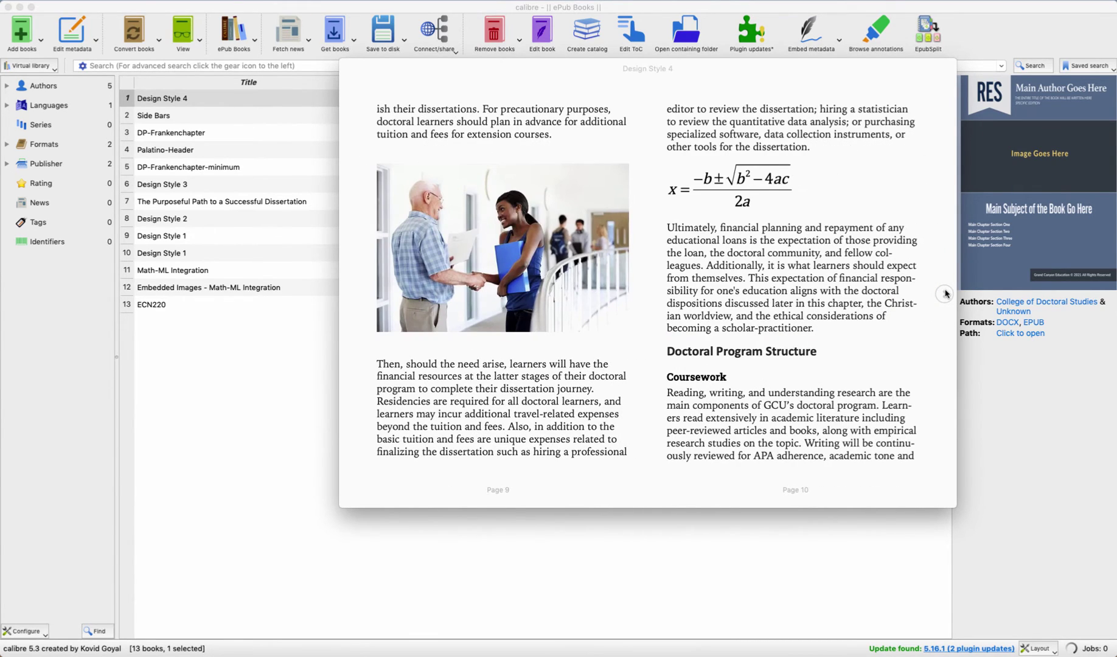
click(945, 294)
click(946, 294)
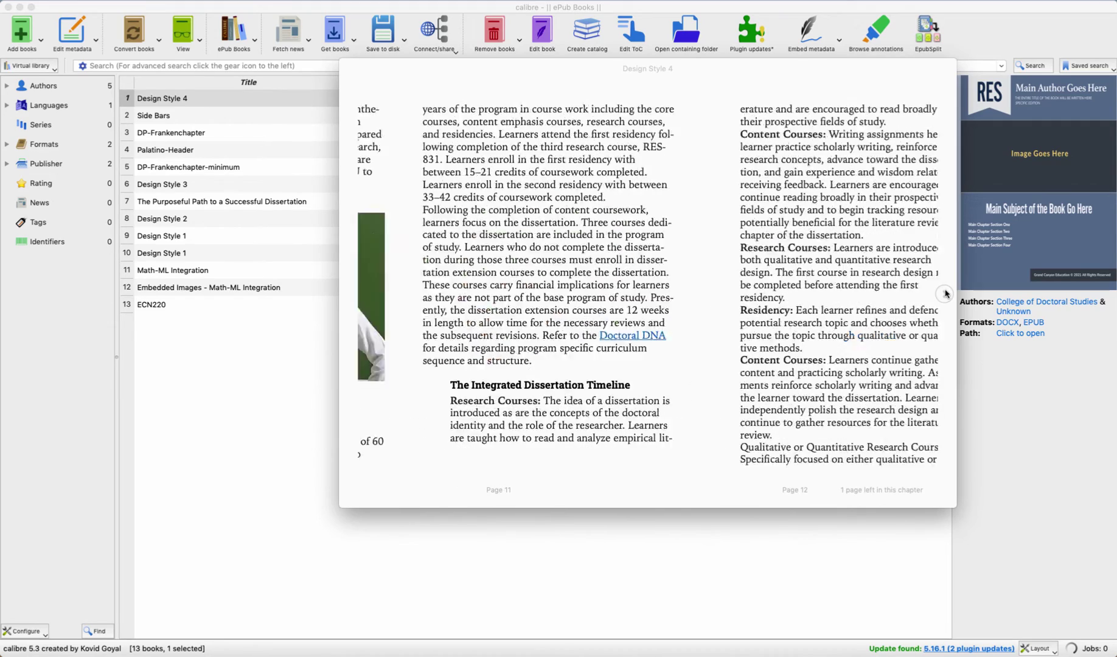
click(946, 294)
click(945, 294)
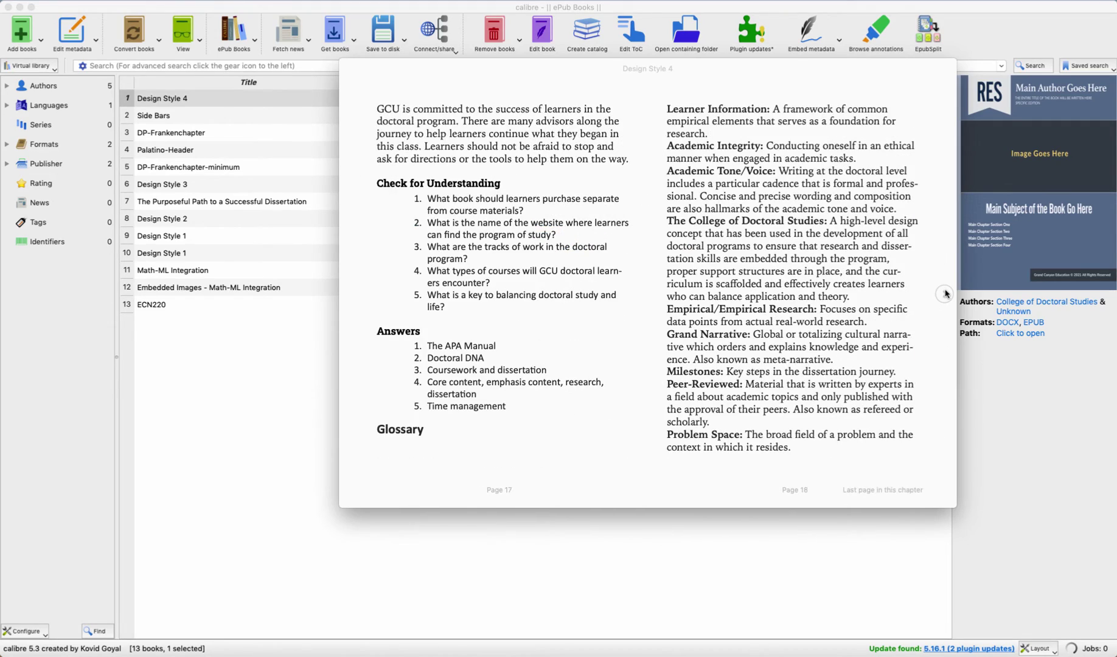
click(945, 294)
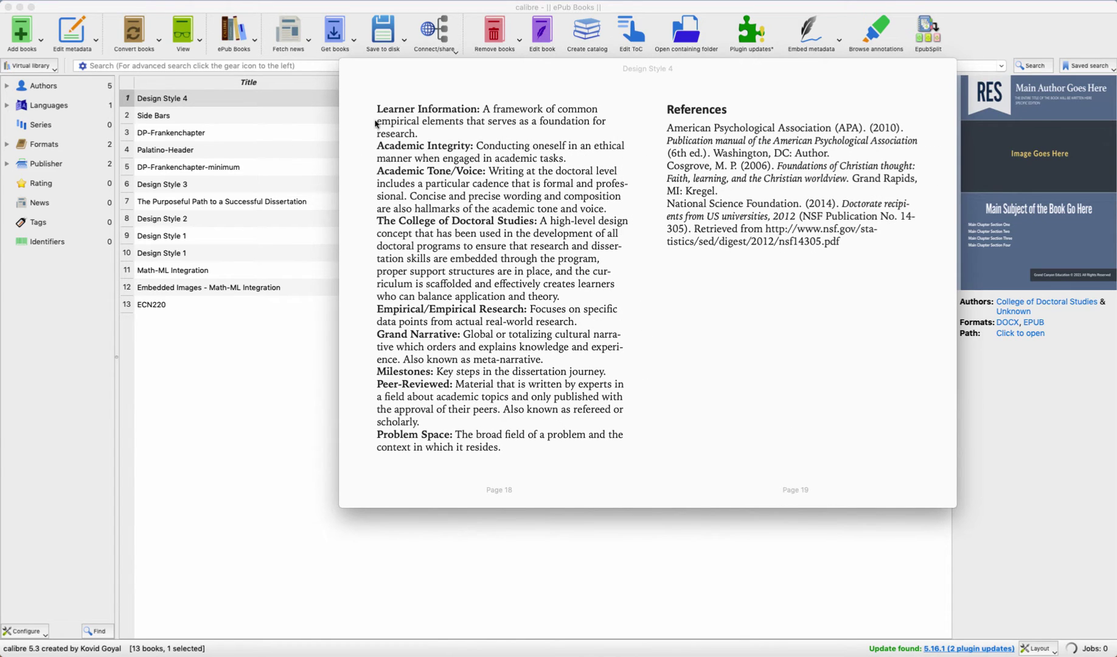
Step: Close the open book, the Books library and the Design Style 4 folder window
click(350, 70)
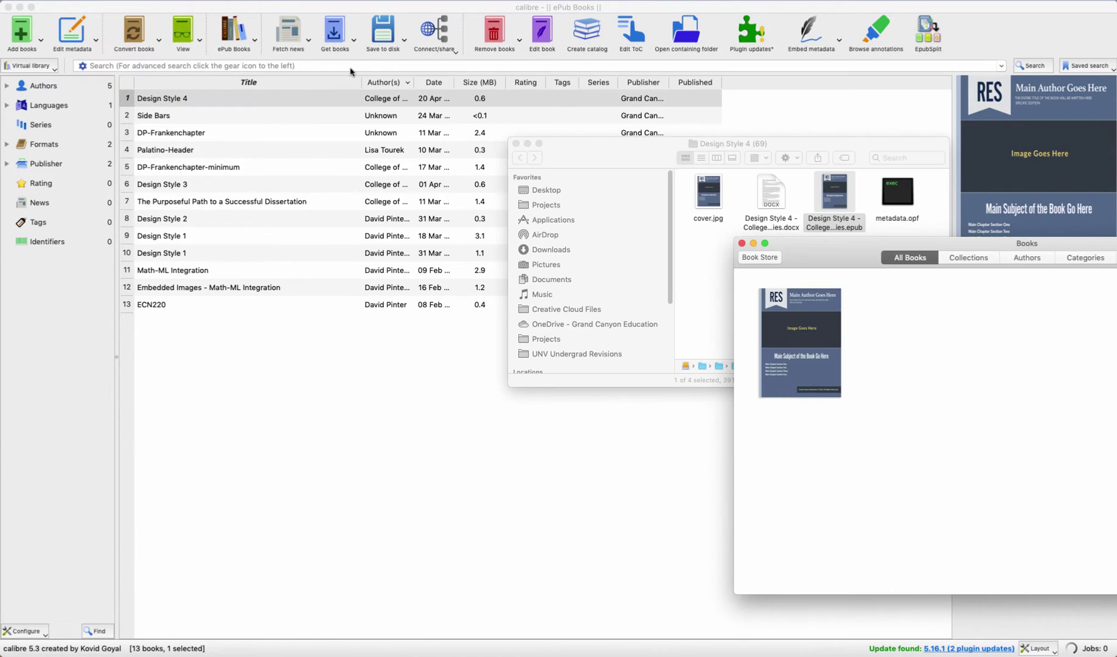
click(742, 244)
drag(568, 155, 1116, 314)
click(1092, 304)
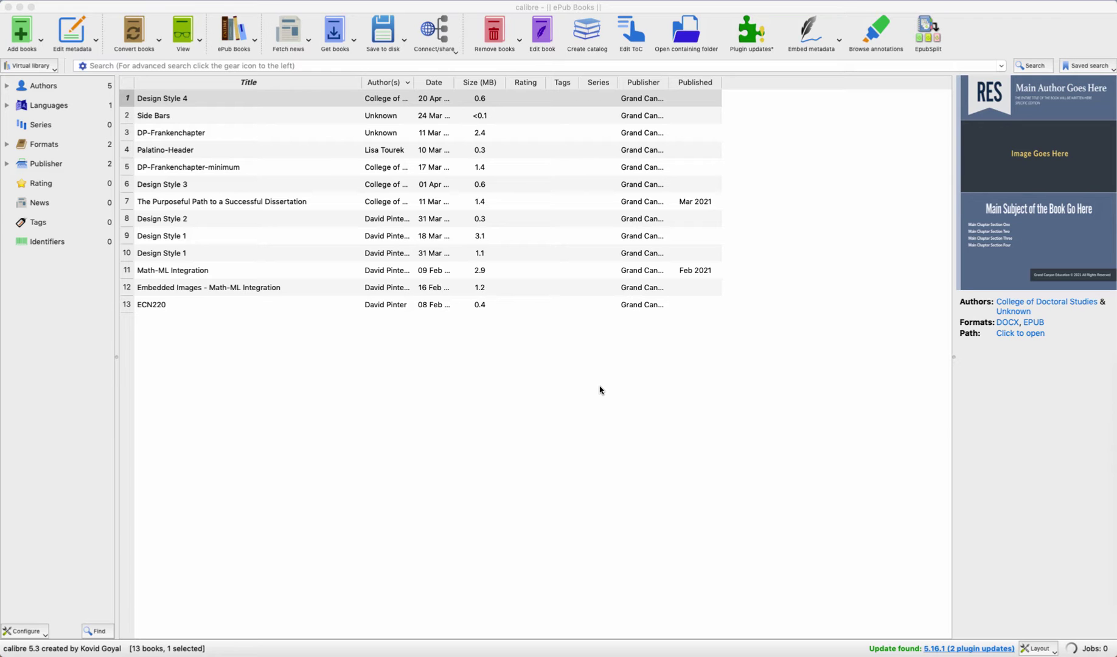
Step: Select the Design Style 4 book in the calibre library and open its EPUB in the book editor
click(515, 555)
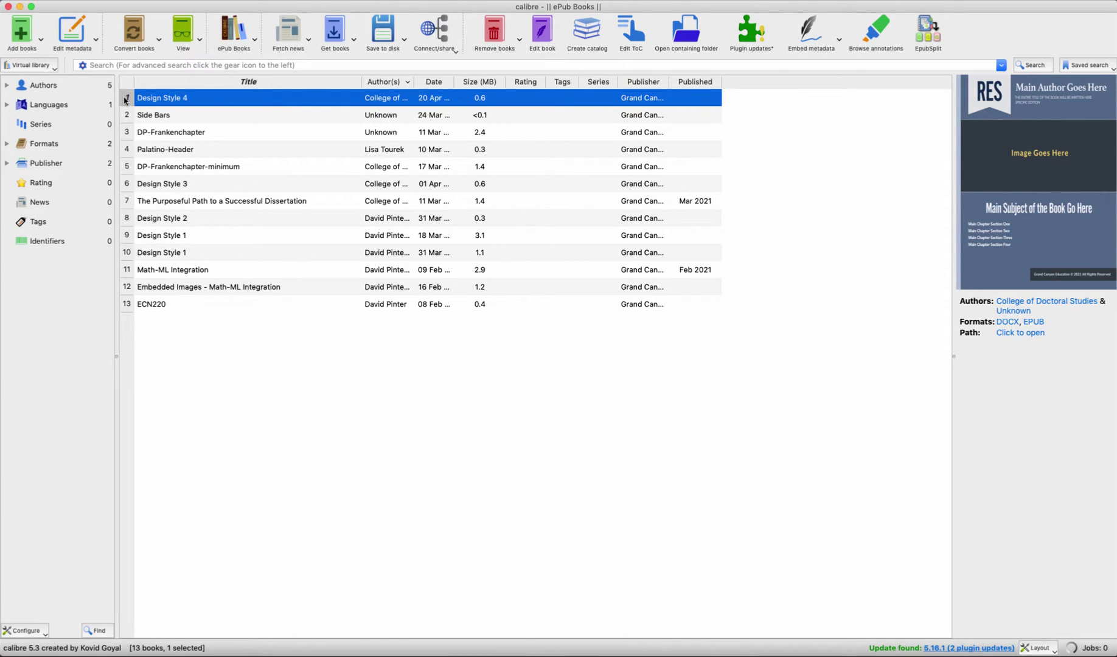
click(127, 115)
click(126, 132)
click(126, 150)
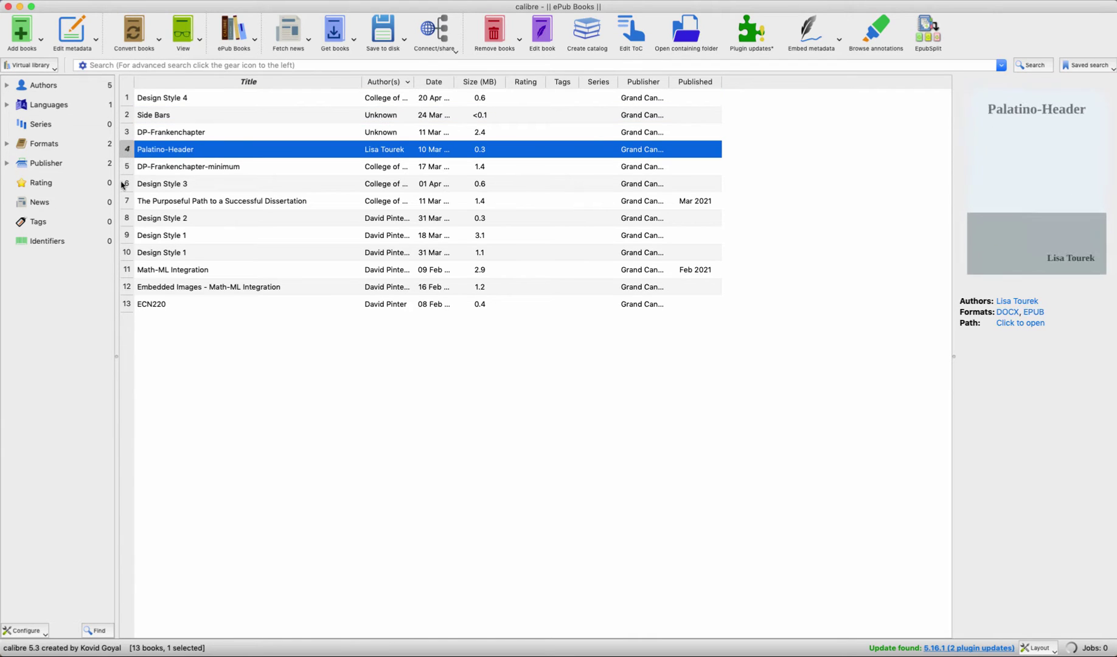
click(132, 100)
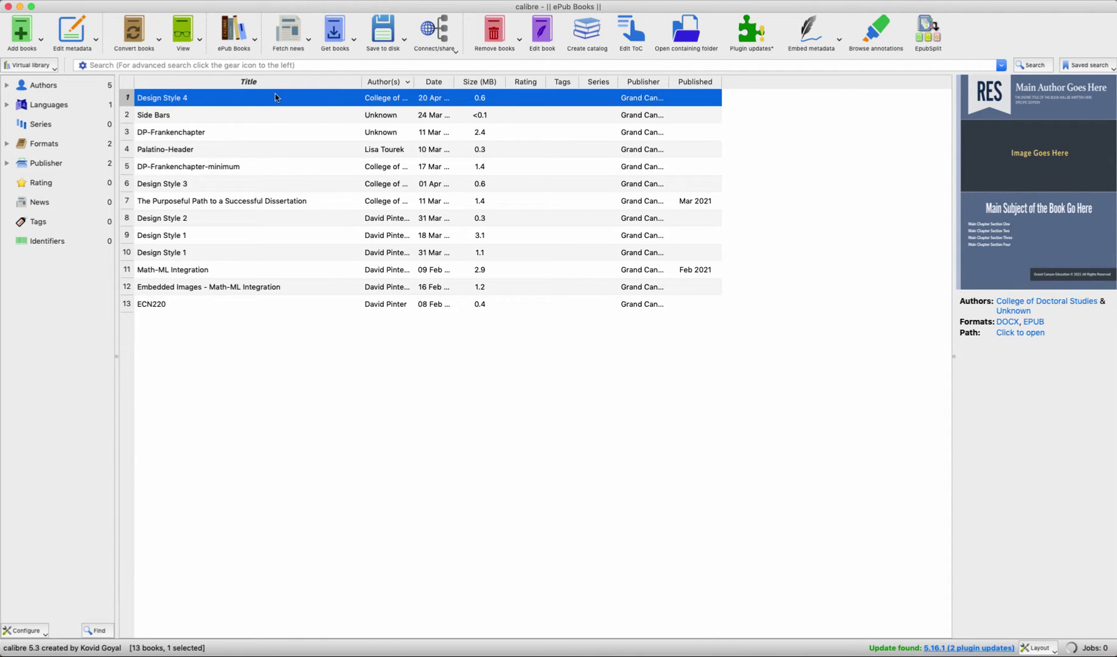
click(542, 33)
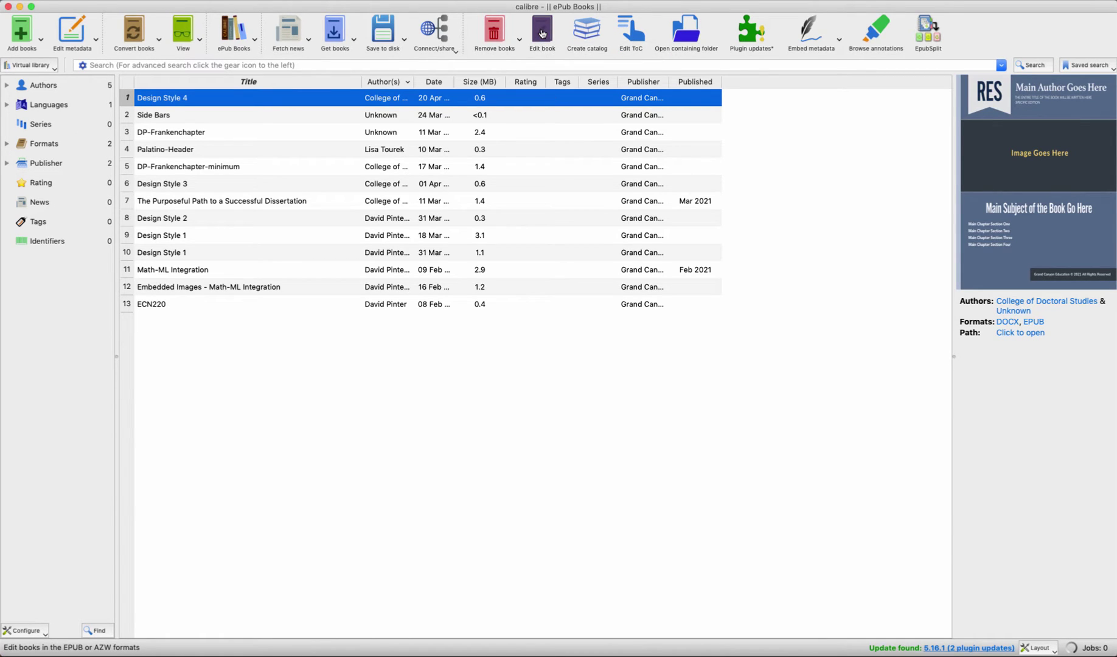
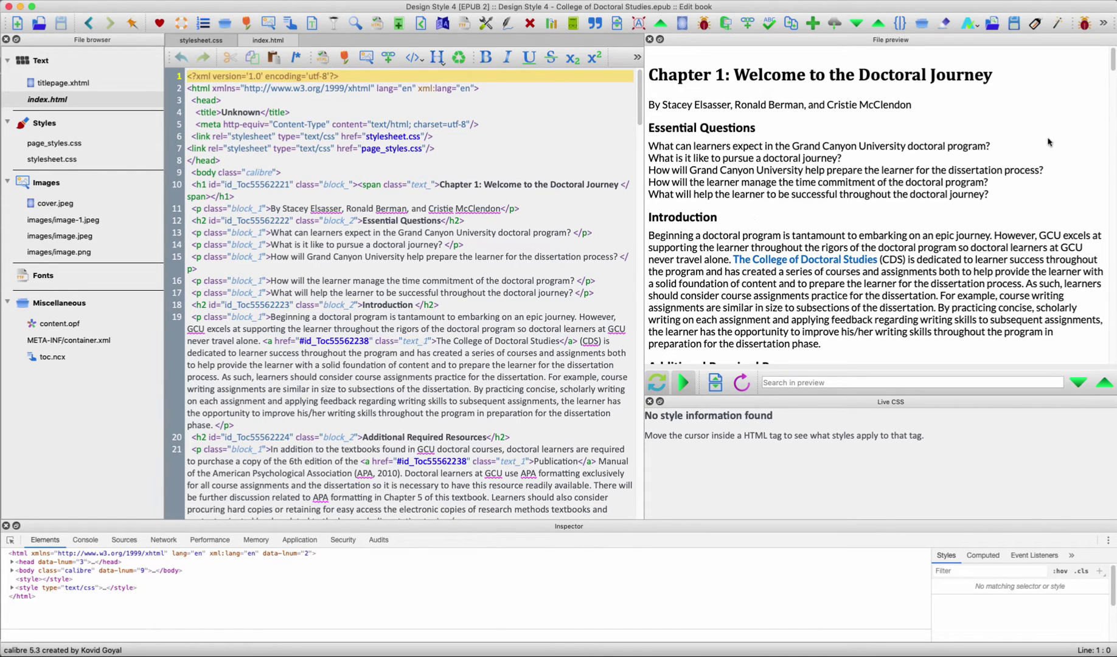
Step: Locate the class of the Chapter 1 heading in index.html and look up its rule in stylesheet.css
scroll(913, 76, down, 1)
scroll(730, 91, up, 1)
click(201, 42)
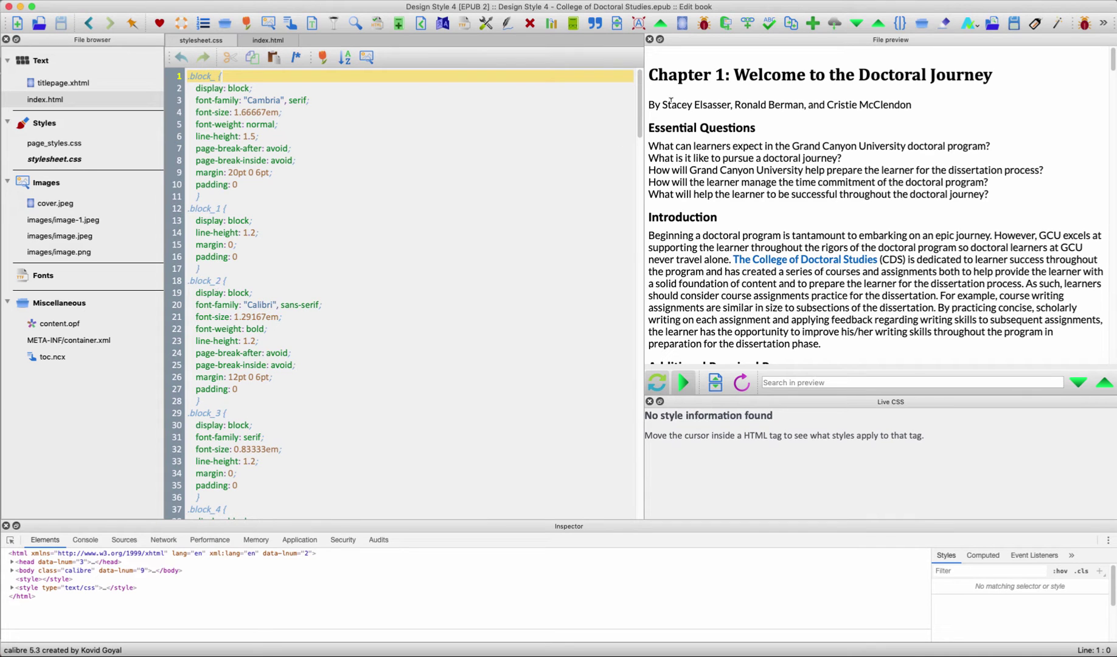
drag(668, 74, 860, 70)
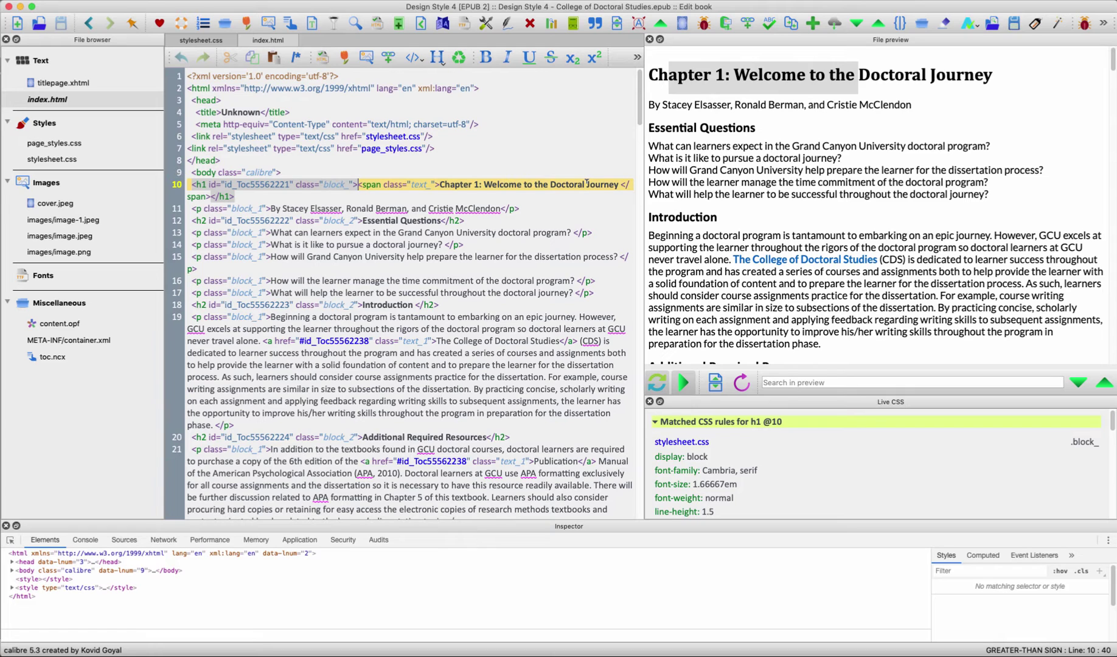
click(316, 185)
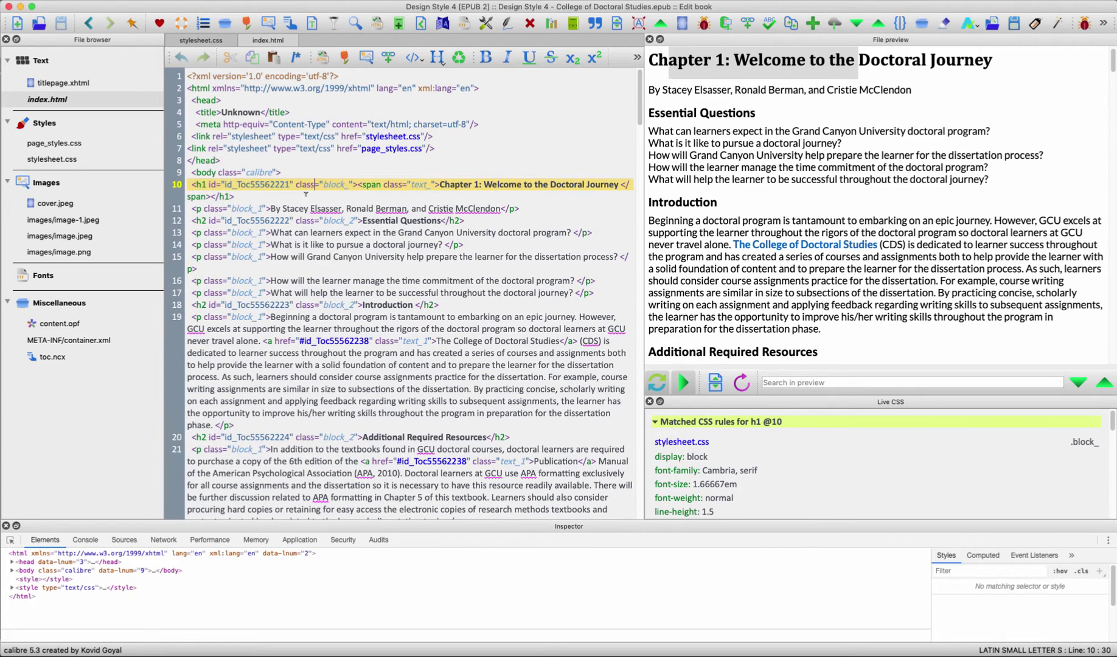
double_click(335, 185)
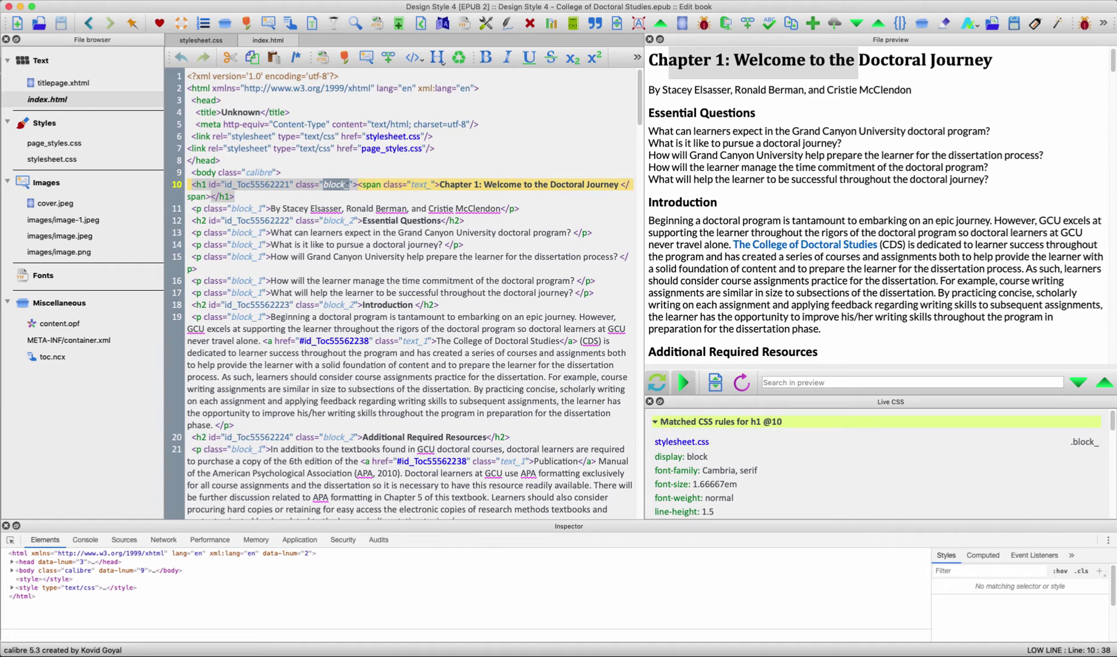
click(203, 41)
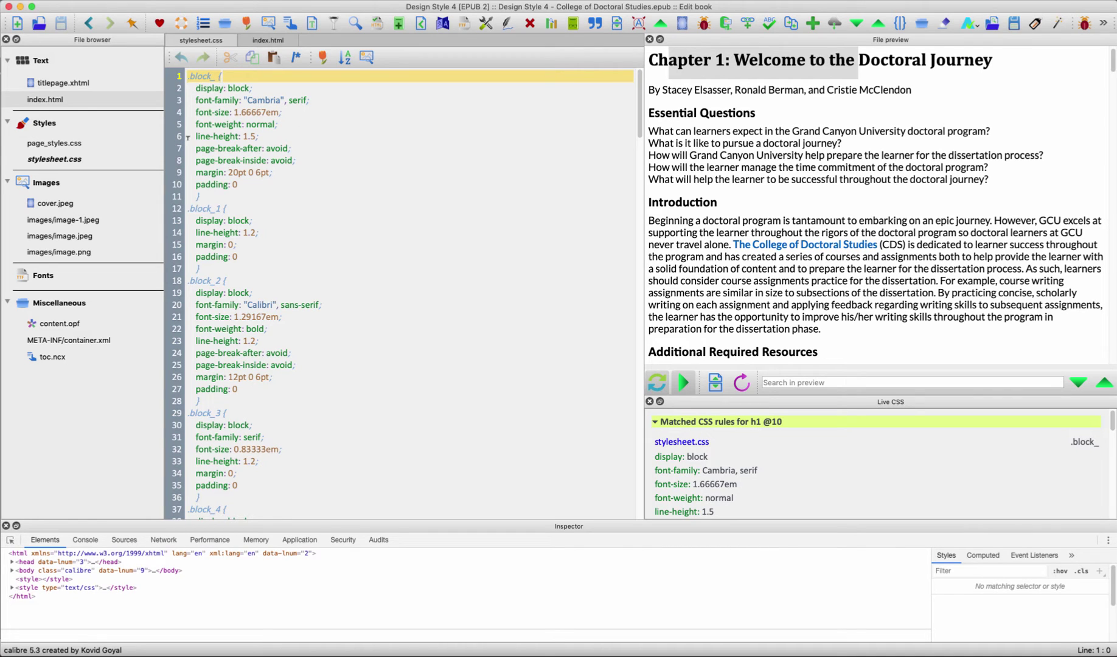
Step: Try a font size of 2.66667em in the .block_ rule, then set it back to 1.66667em
click(236, 112)
drag(235, 112, 238, 112)
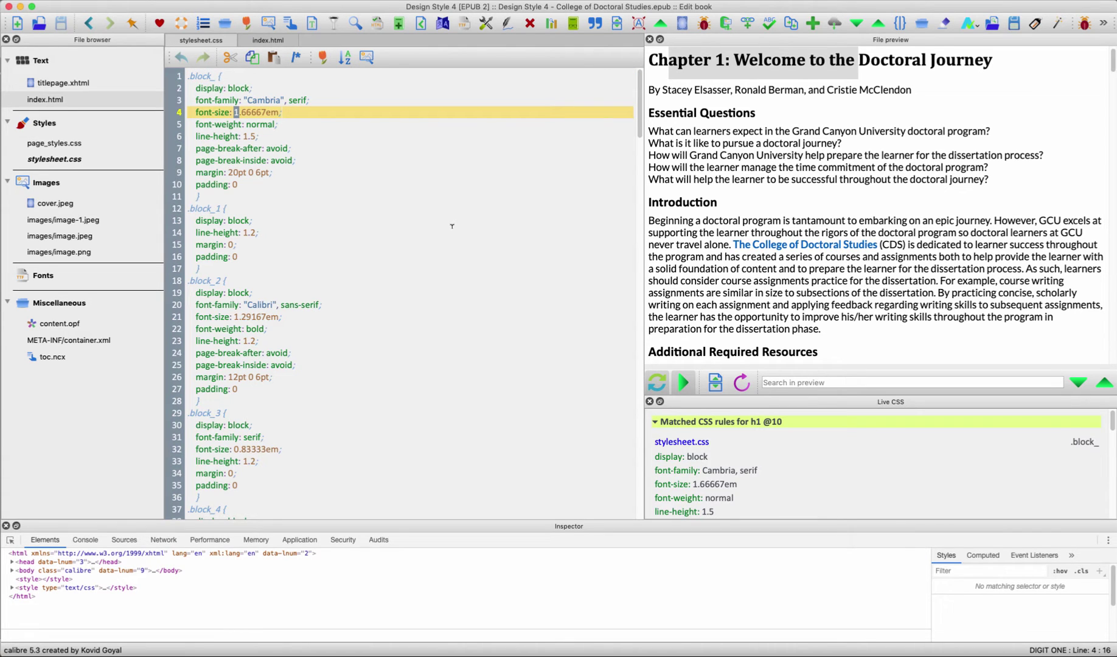
text(2)
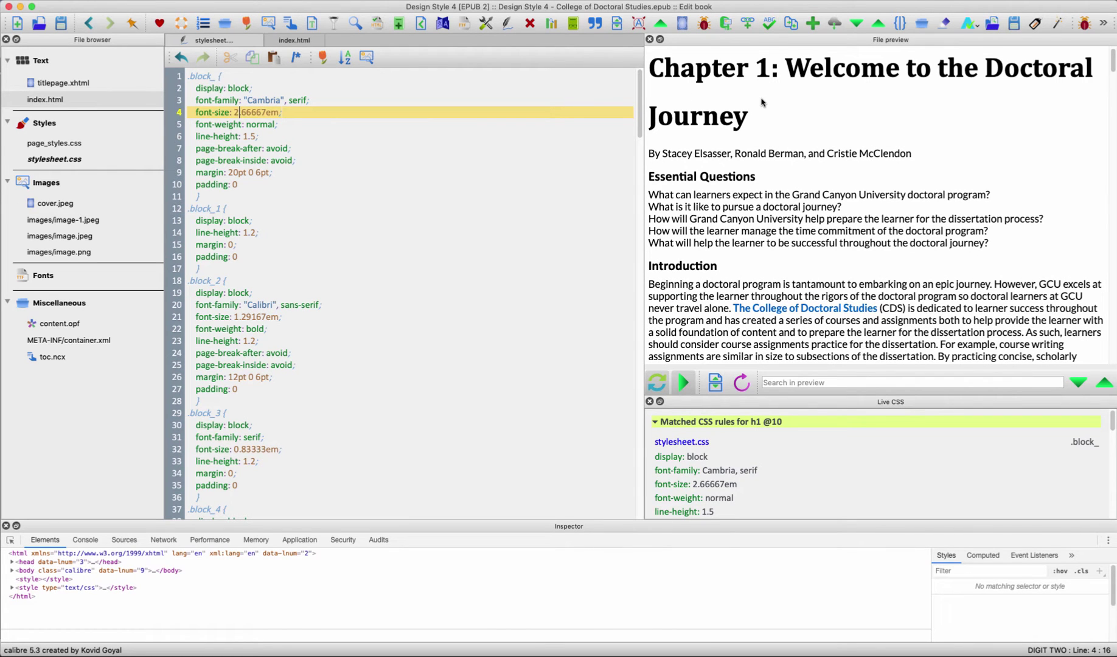
drag(234, 112, 239, 112)
text(1)
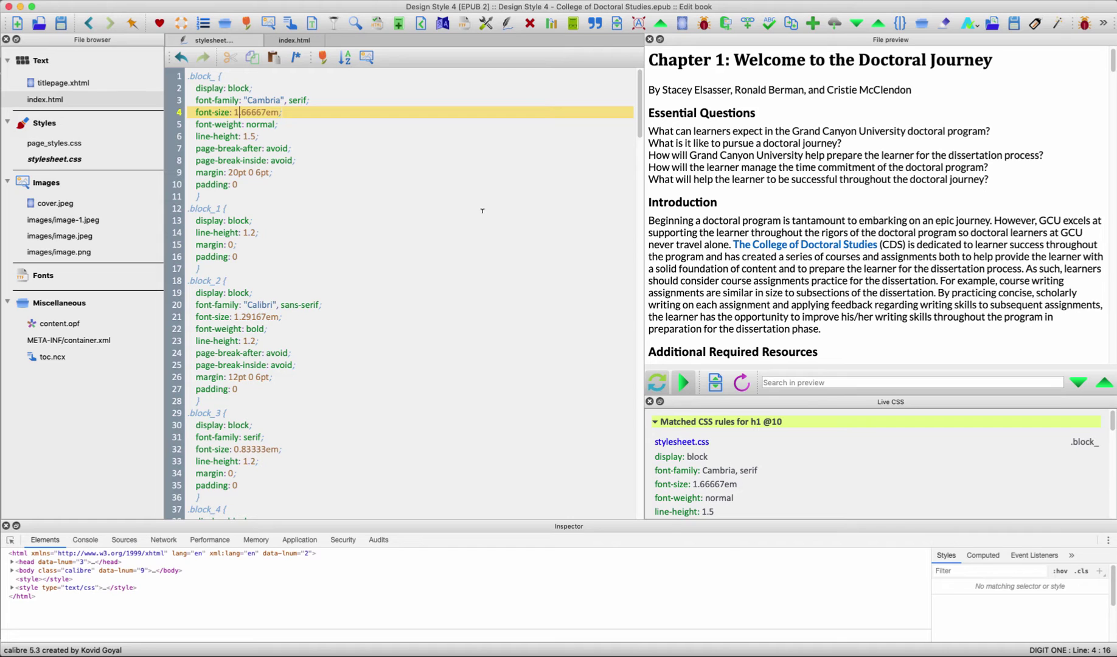
Step: Try a line height of 3.5 in the .block_ rule, then undo the change
click(244, 137)
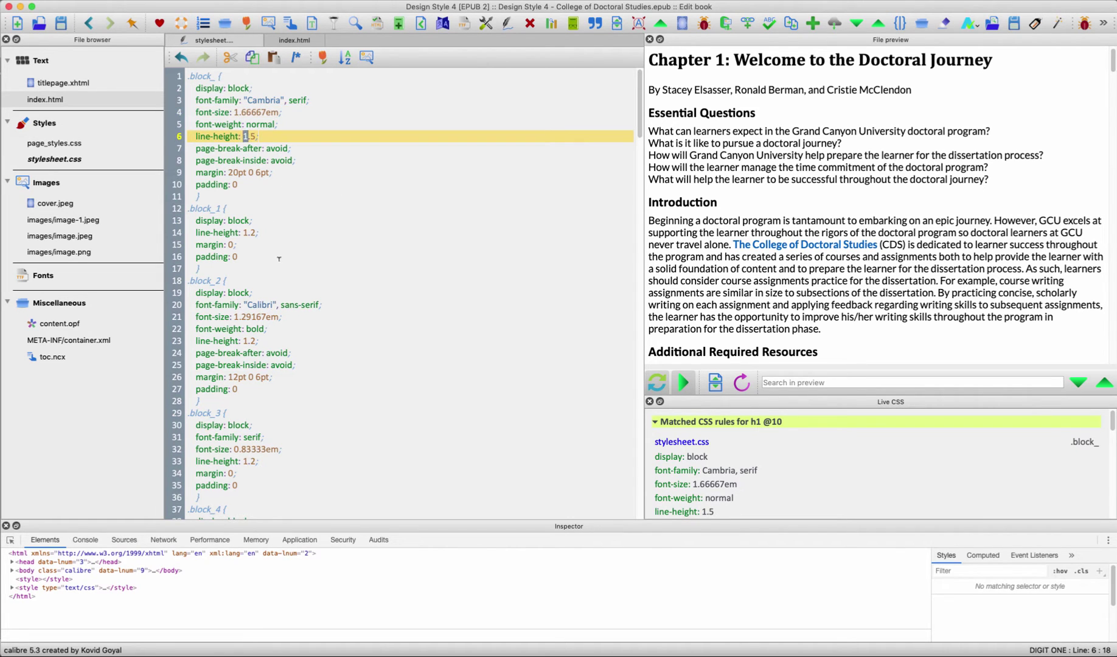
text(3)
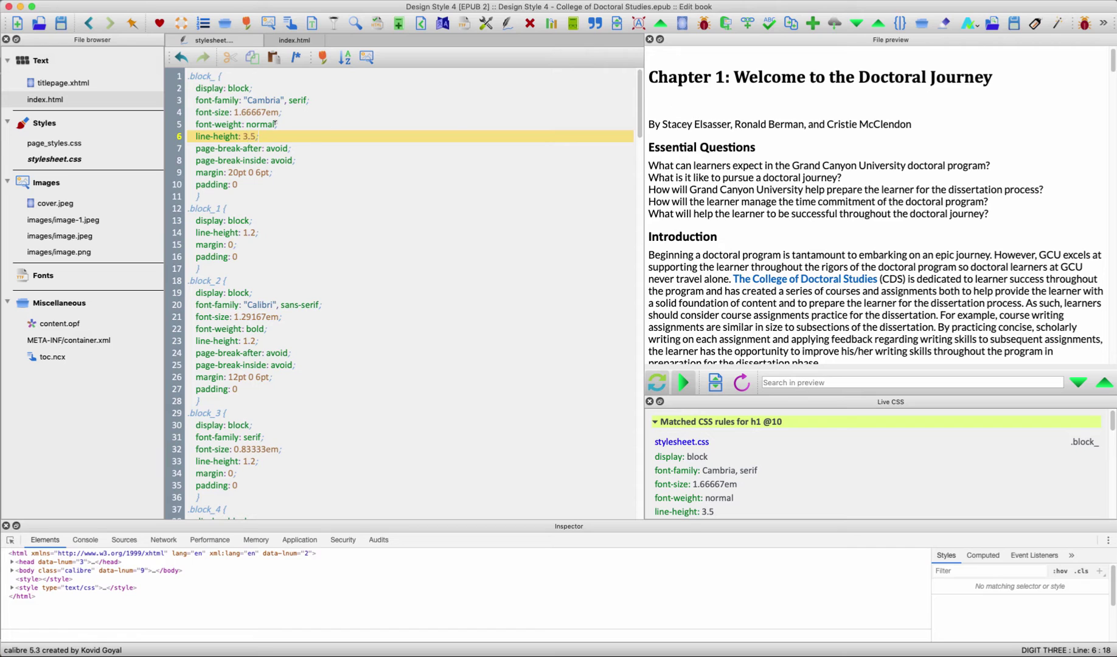
key(super+z)
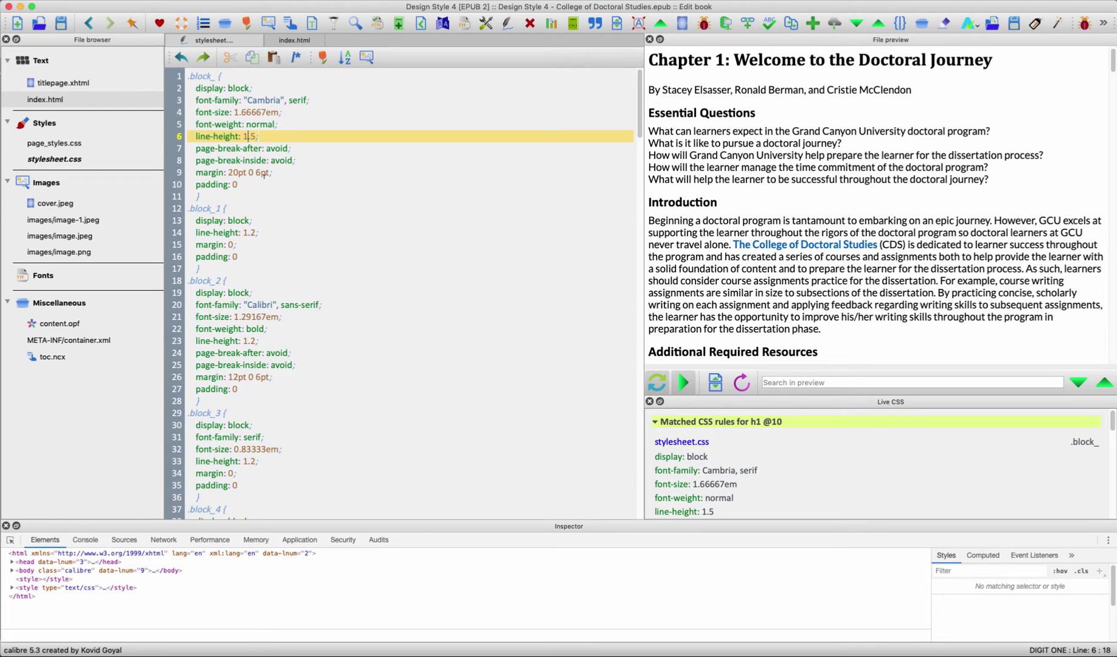
Step: Try a margin of 20pt 0 1em in the .block_ rule, then undo the change
click(258, 172)
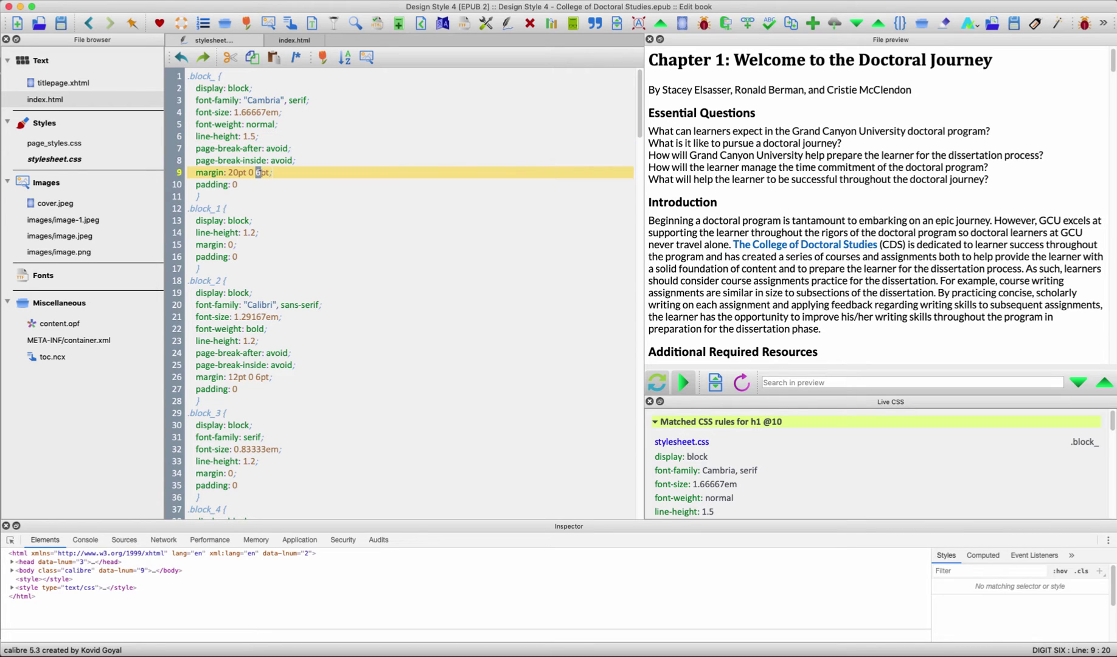
text(1)
key(Delete)
key(Delete)
text(em)
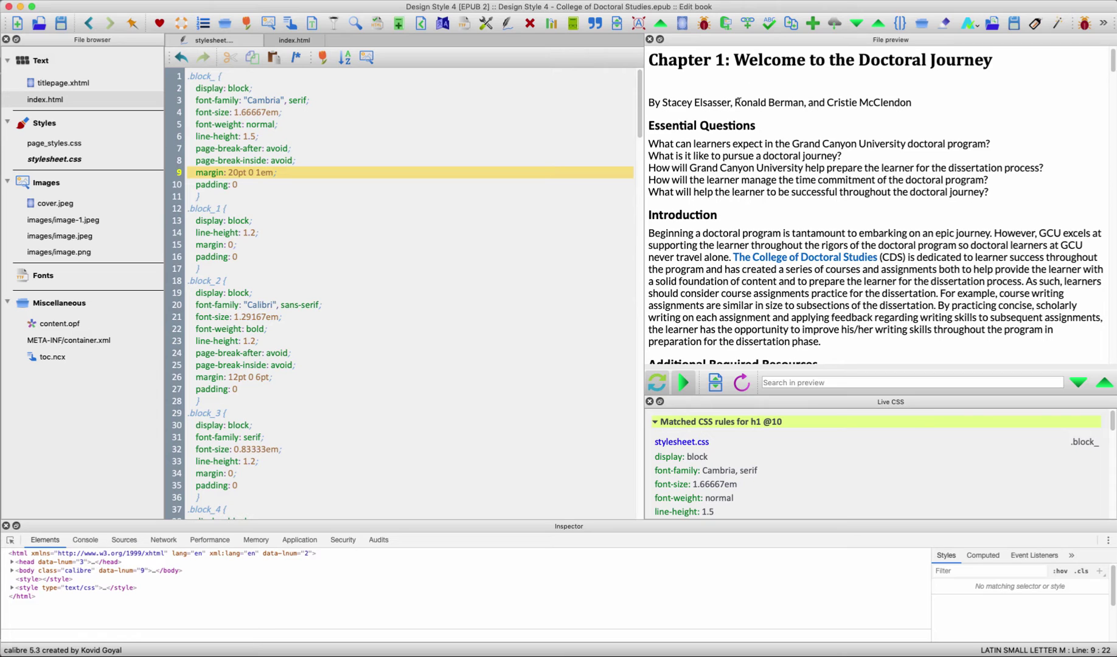
key(ctrl+z)
key(ctrl+z)
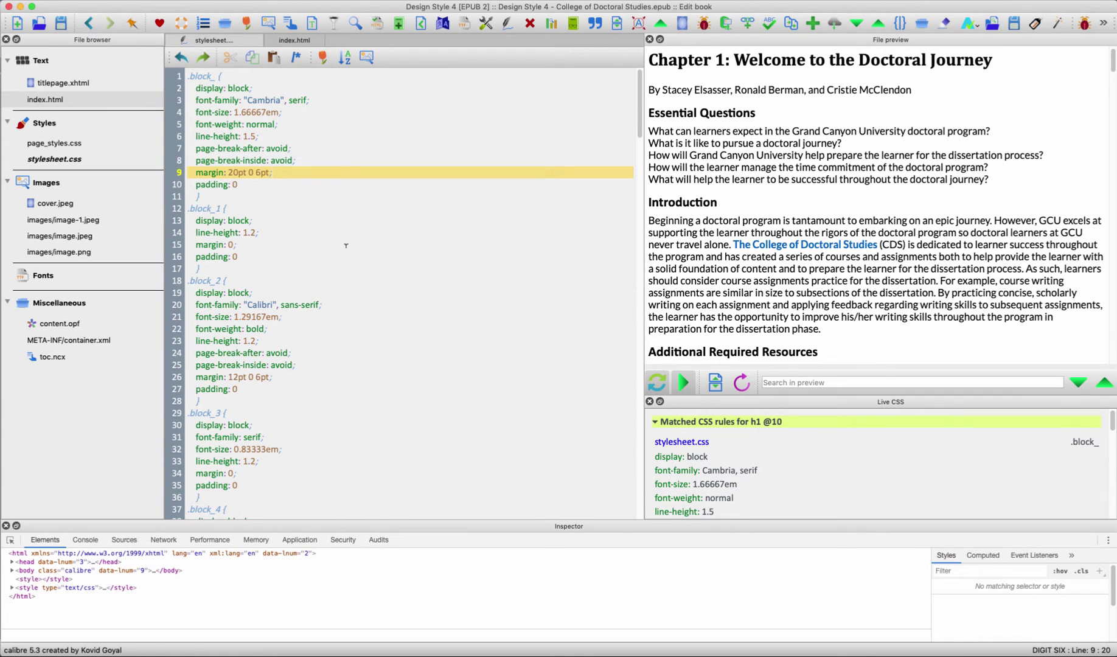
Step: Find the class of the Essential Questions heading in index.html and examine its .block_2 rule in stylesheet.css
scroll(791, 250, down, 2)
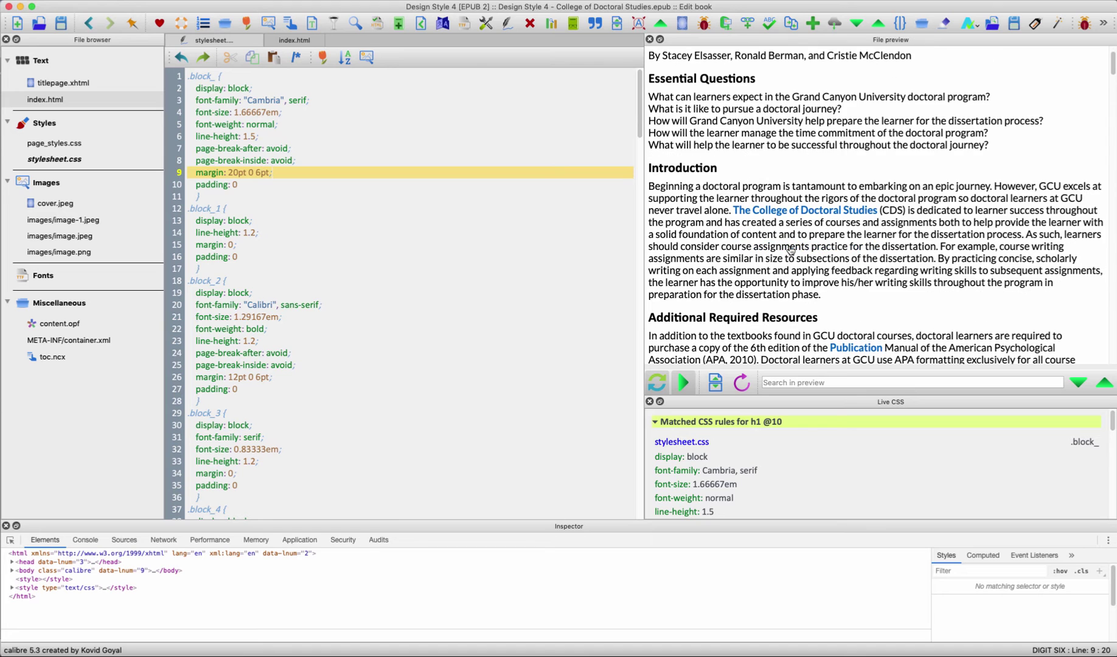
click(664, 76)
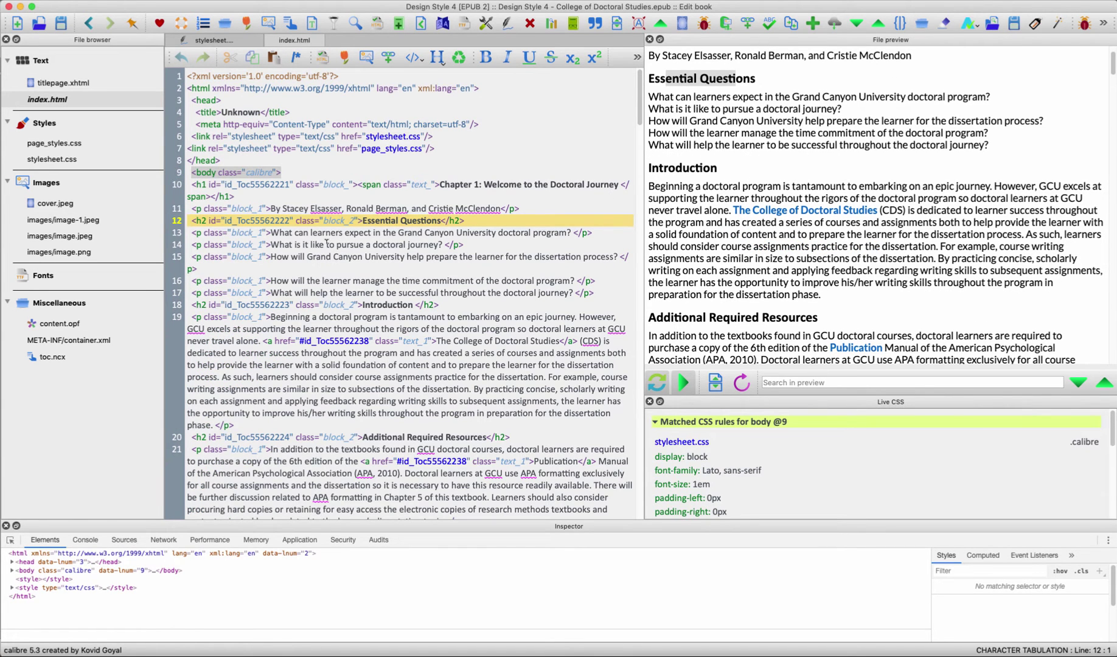
drag(323, 221, 355, 220)
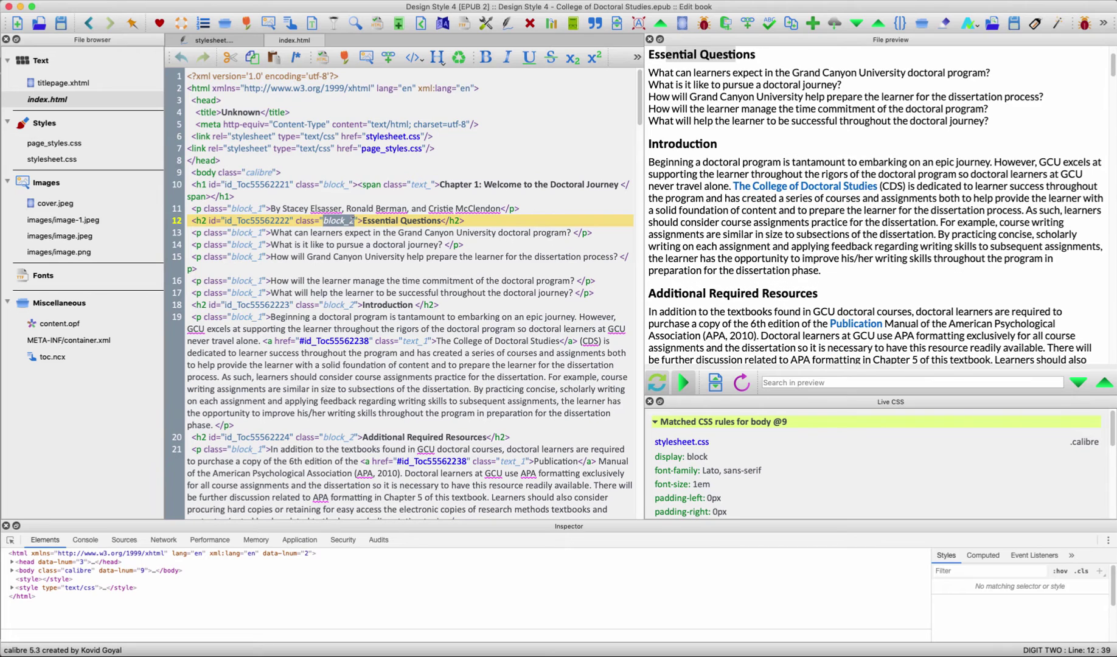
click(220, 43)
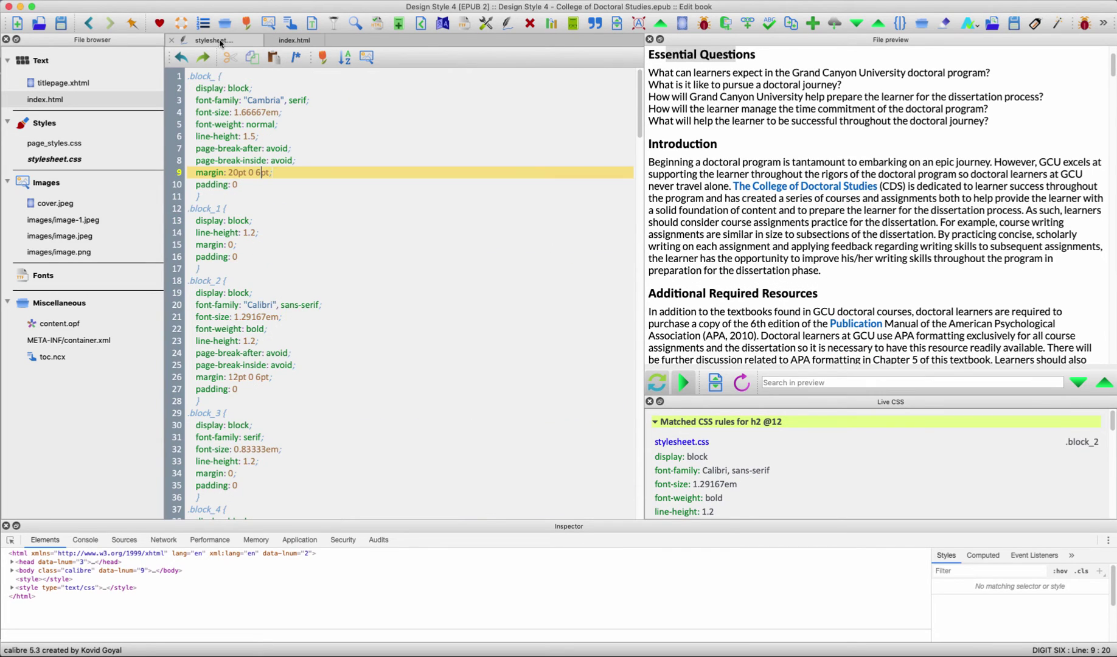
scroll(312, 240, down, 2)
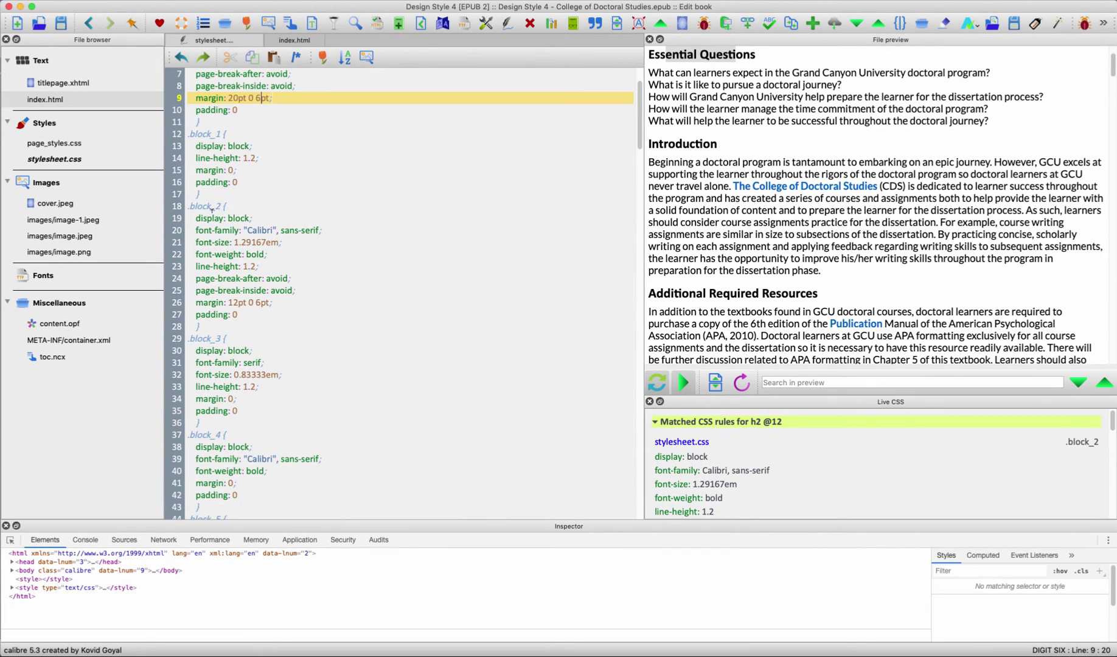
drag(193, 218, 266, 309)
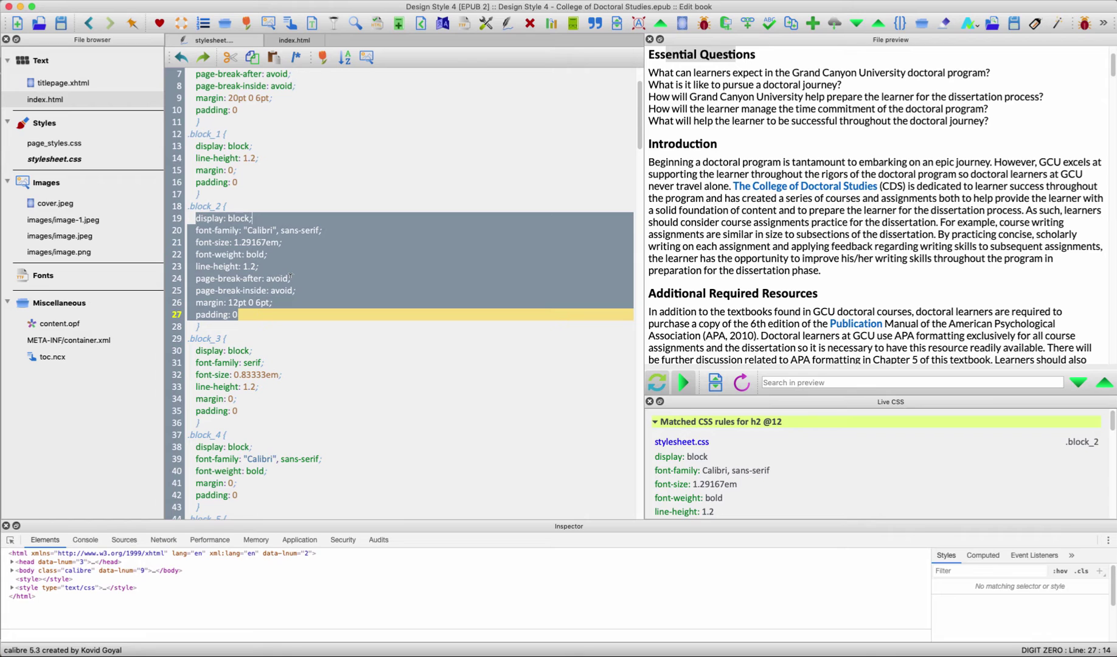
click(259, 266)
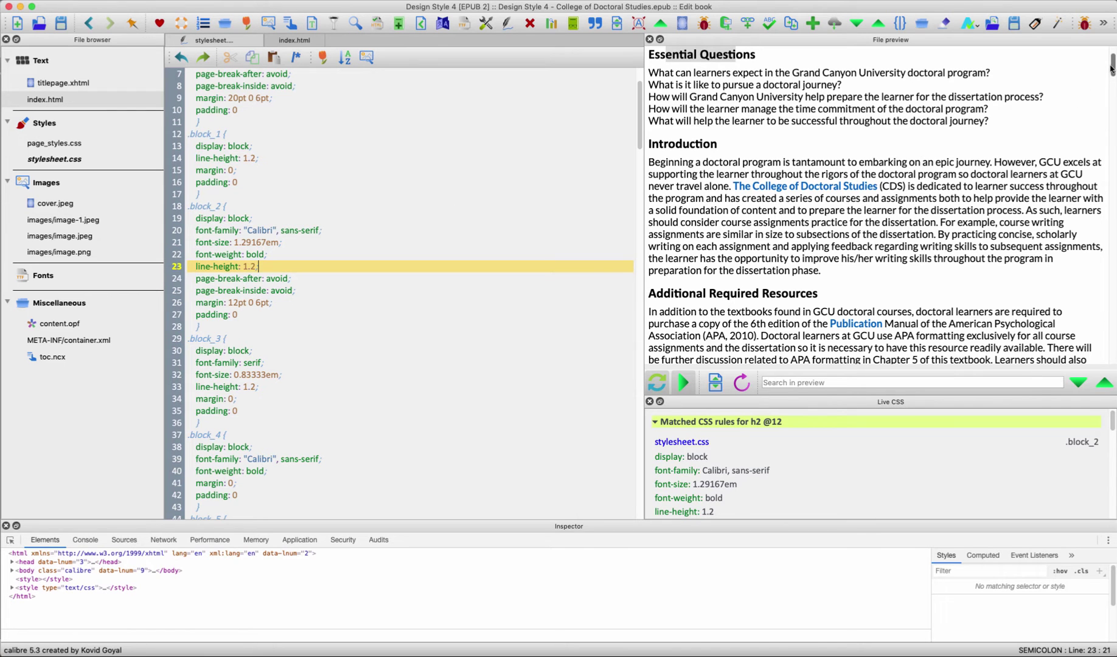
Step: Locate the handshake photo in the file preview and show its image code with alt text in index.html
drag(1114, 64, 1112, 111)
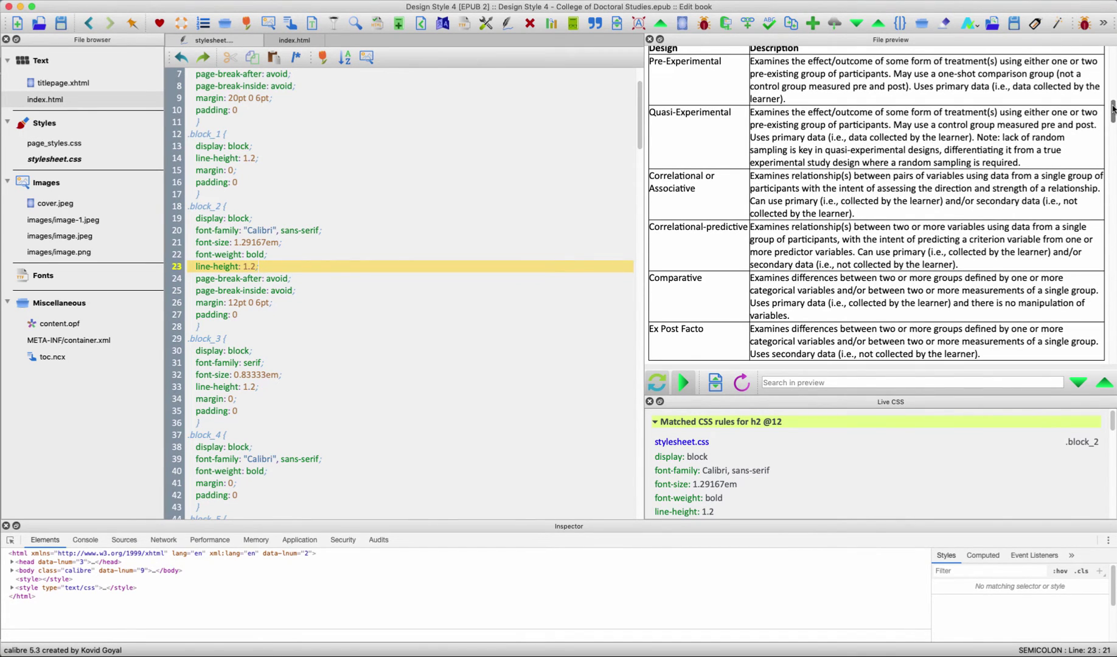
drag(1113, 108, 1113, 172)
click(768, 182)
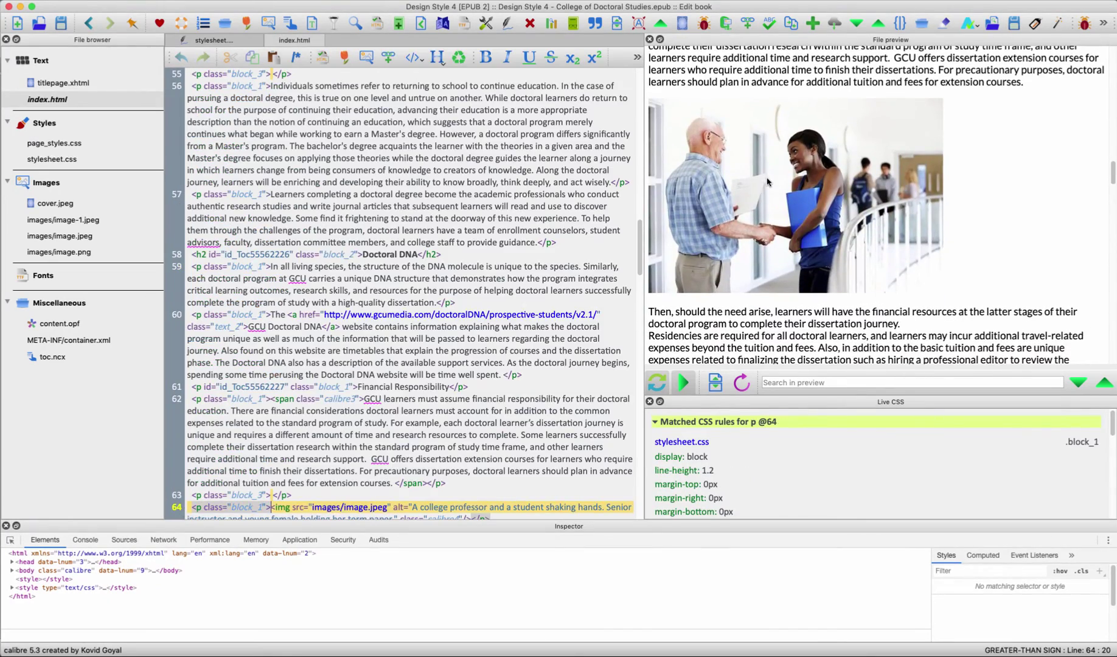
Step: Add a title attribute to the handshake image (images/image.jpeg) in index.html, reusing its full alt text, and check its tooltip in the preview
scroll(440, 339, down, 5)
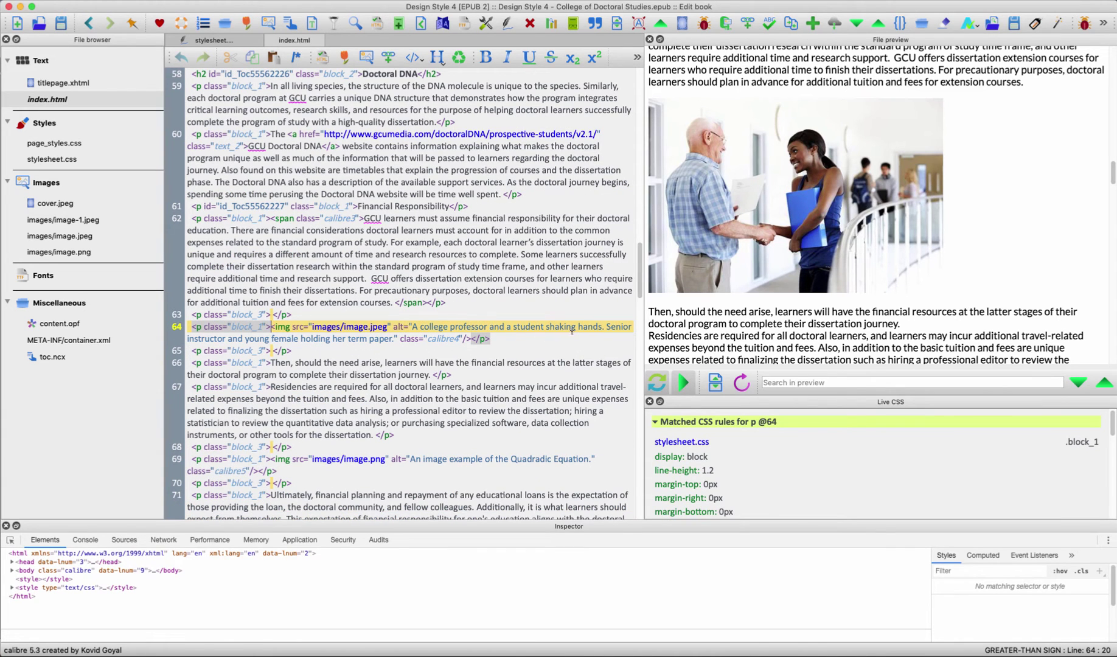
double_click(396, 327)
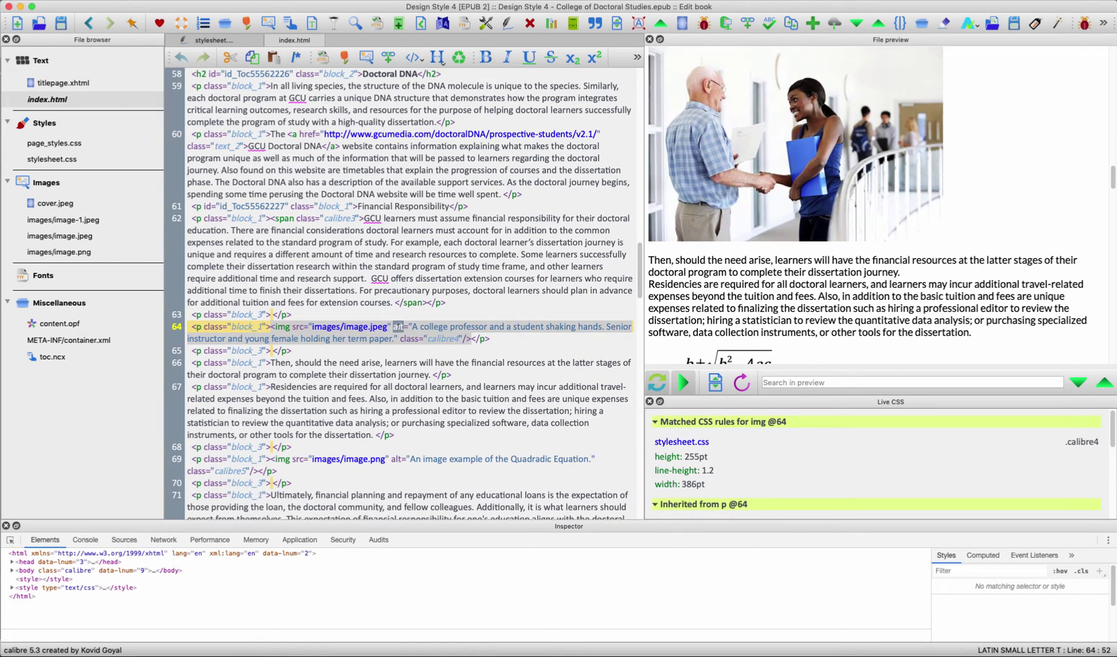
click(393, 327)
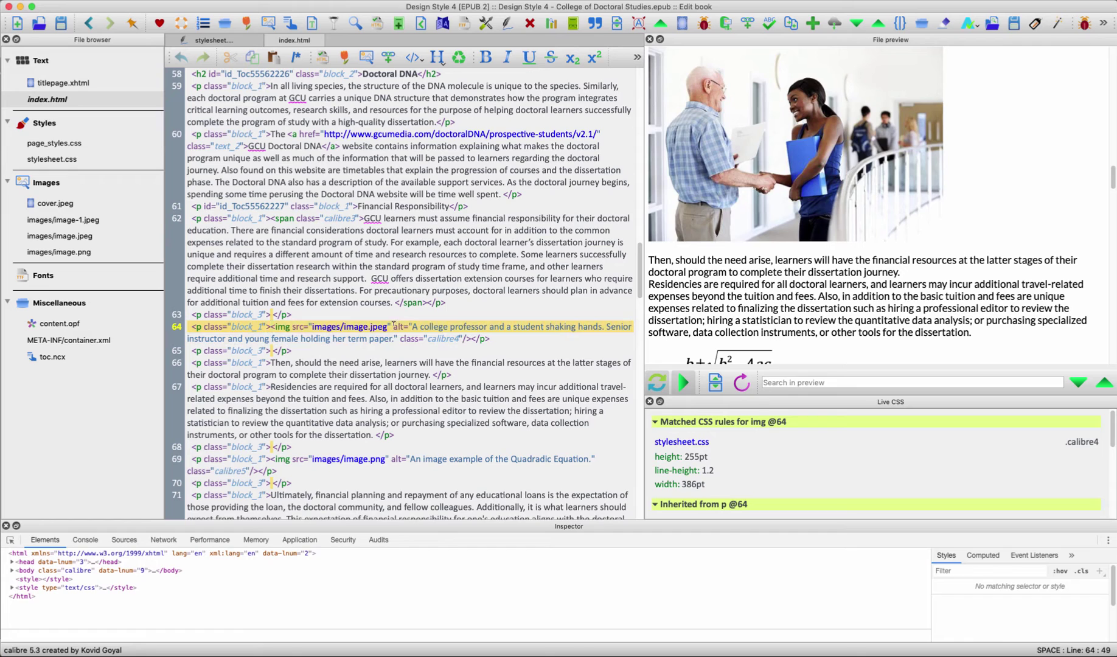
drag(393, 326, 399, 339)
key(super+c)
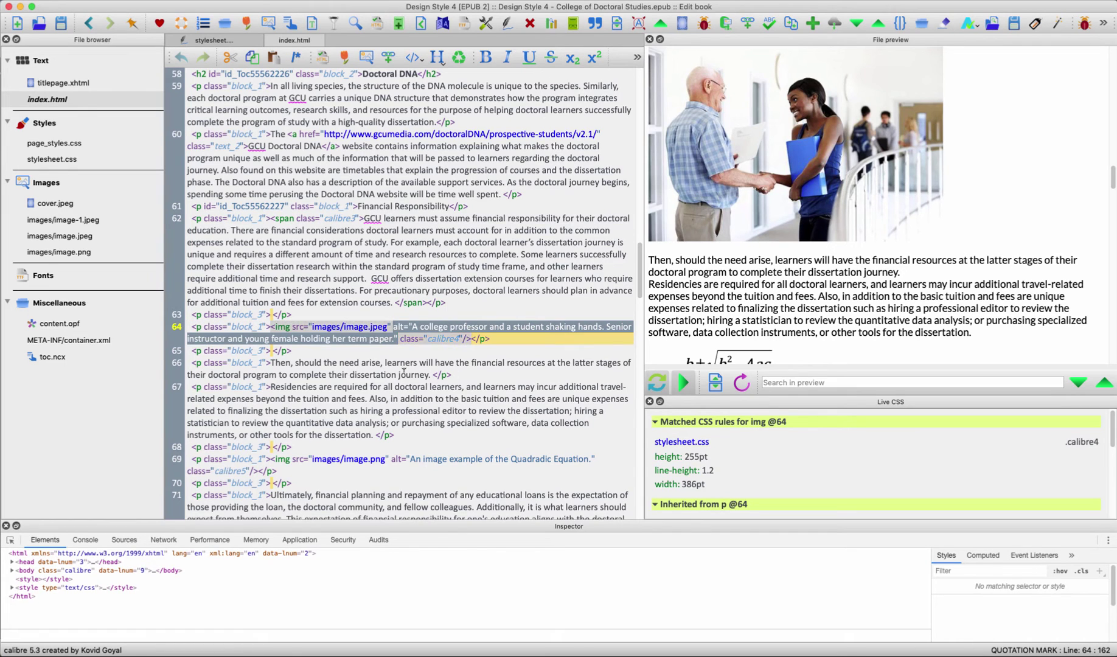
click(399, 338)
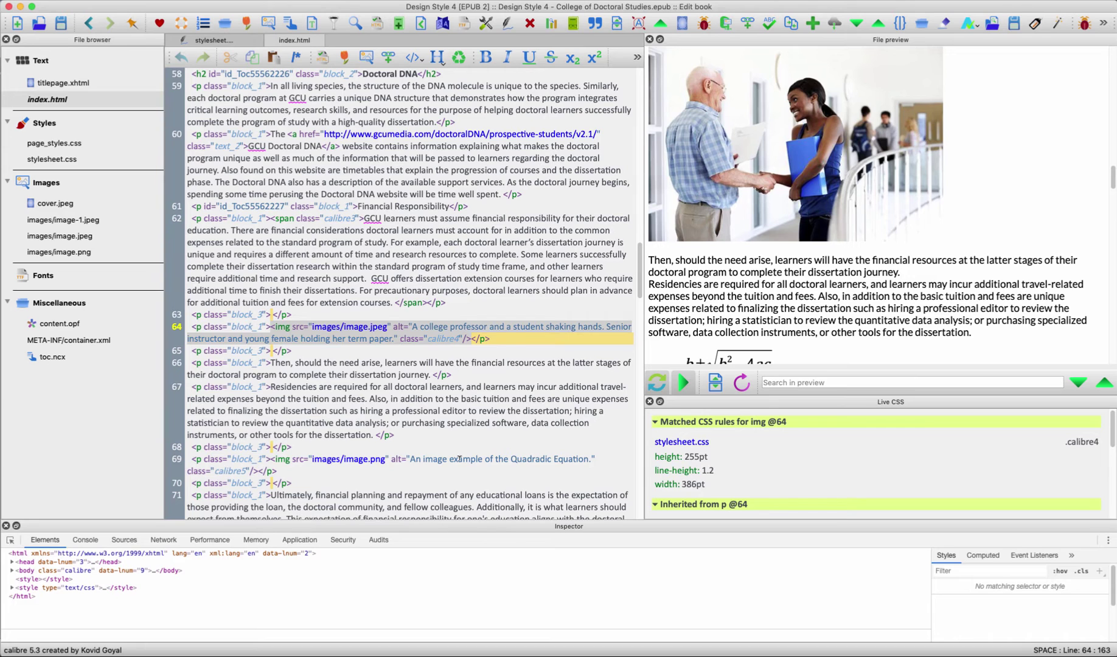
key(super+v)
click(402, 338)
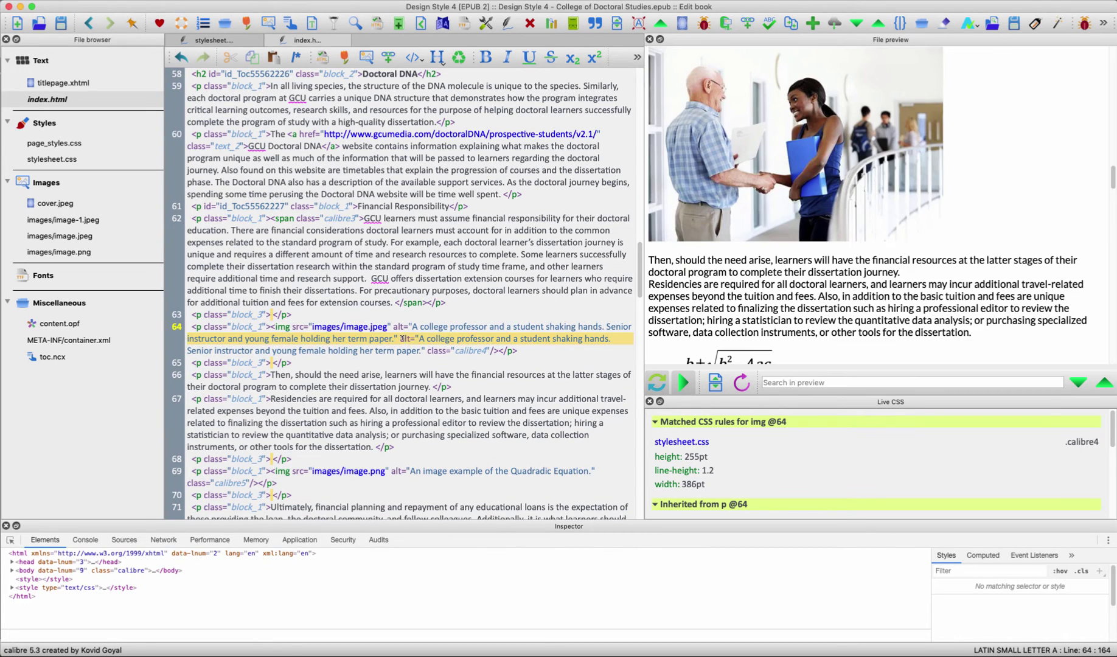
double_click(404, 338)
text(title)
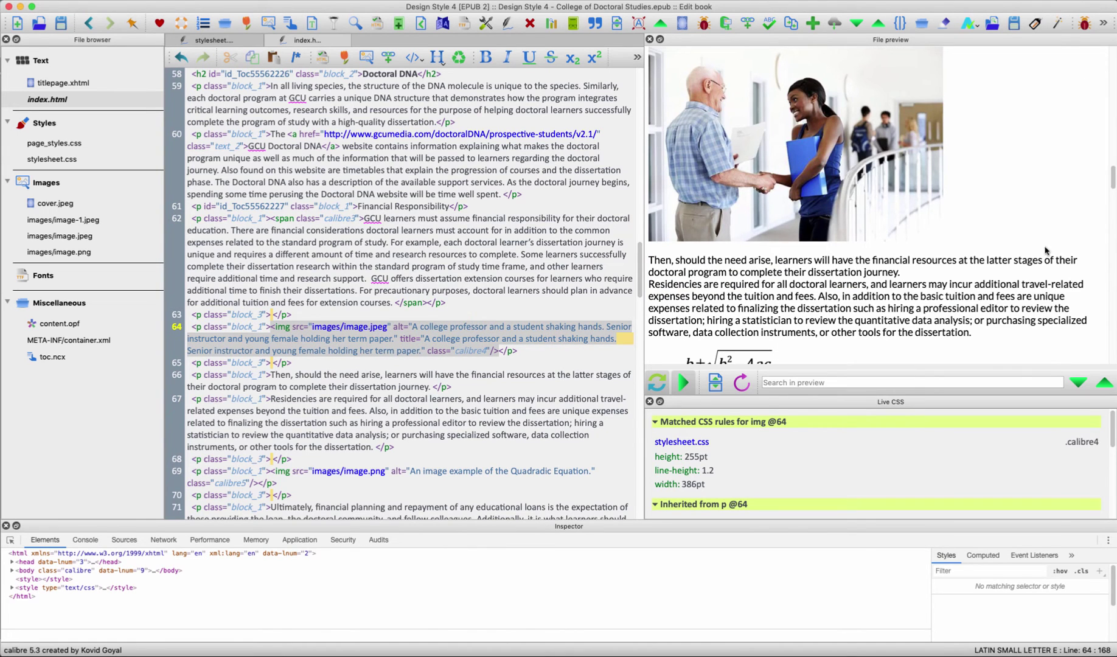
mouse_move(822, 148)
Step: Add the title "An image example of the Quadradic Equation." to the images/image.png tag in index.html and check the equation's tooltip in the preview
scroll(1114, 176, down, 3)
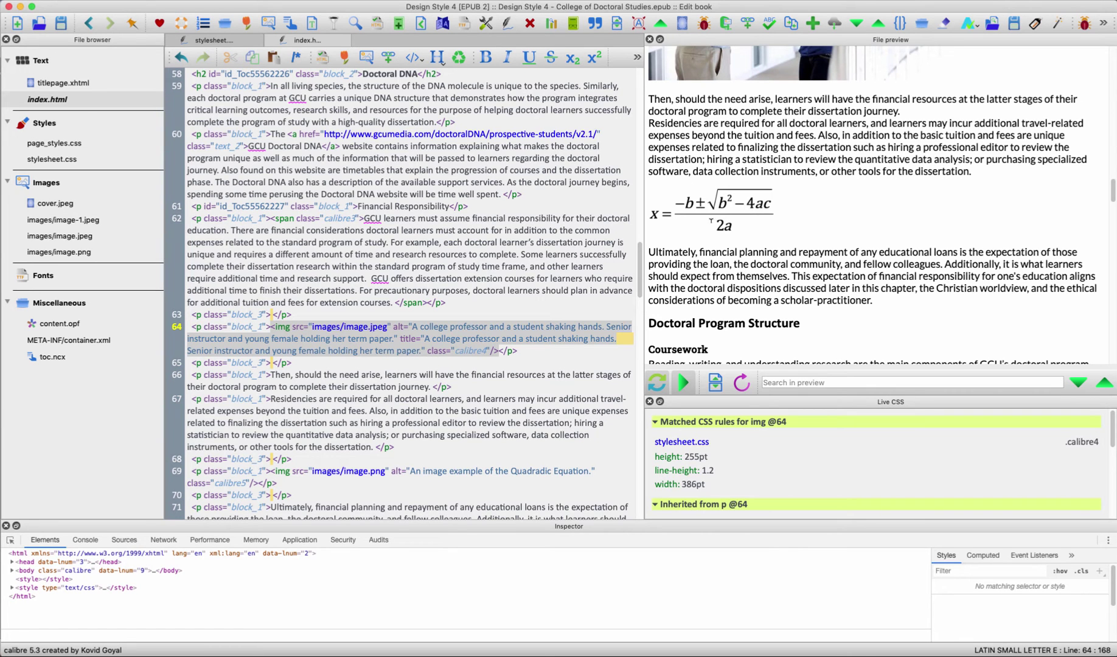
scroll(543, 314, down, 3)
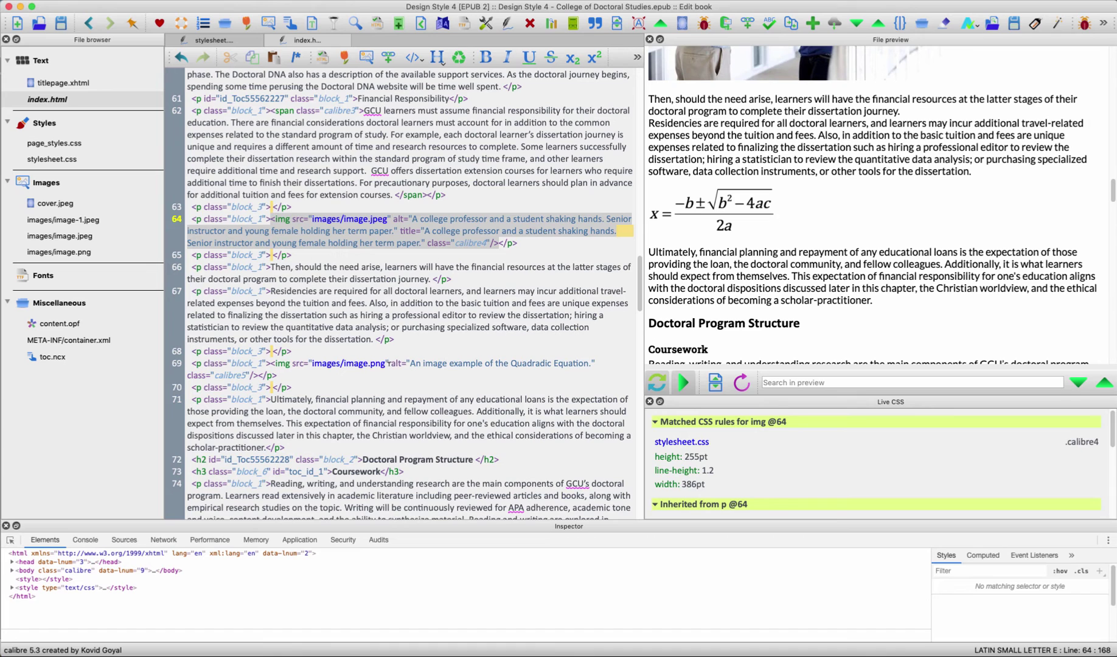
drag(390, 364, 601, 364)
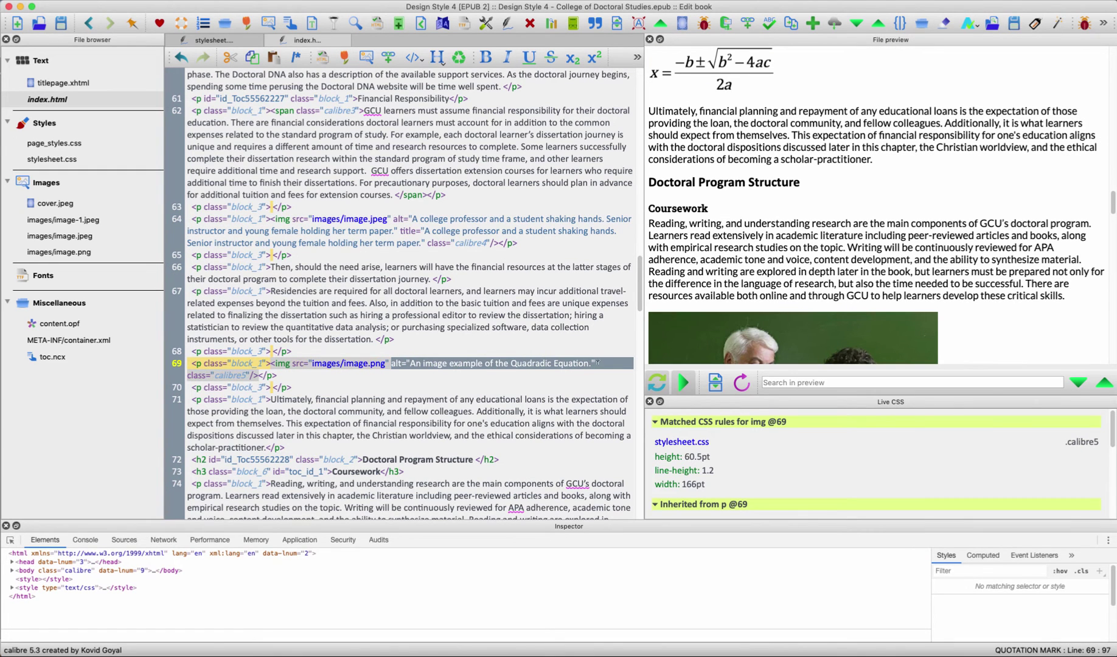
key(ctrl+c)
click(598, 363)
key(ctrl+v)
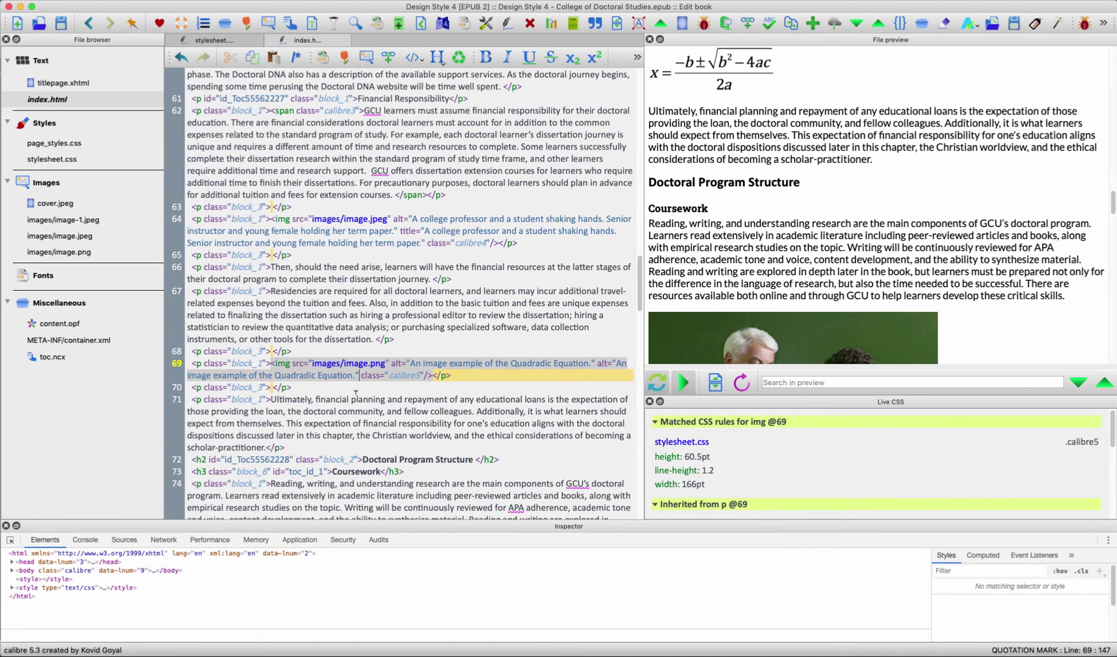
double_click(603, 363)
text(title)
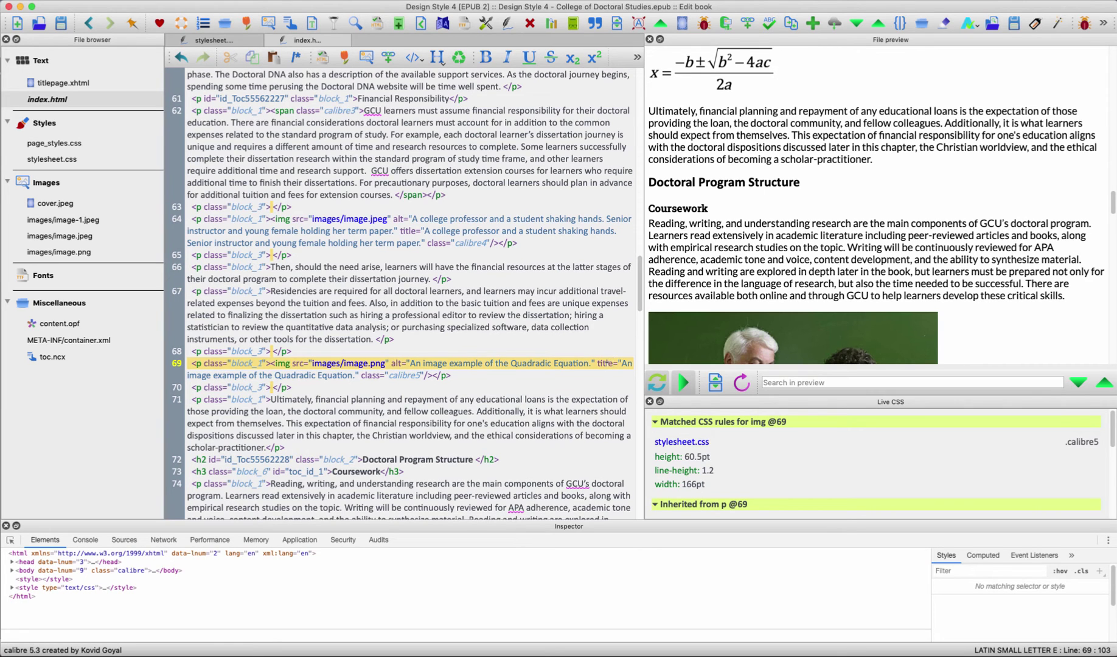
scroll(812, 289, up, 2)
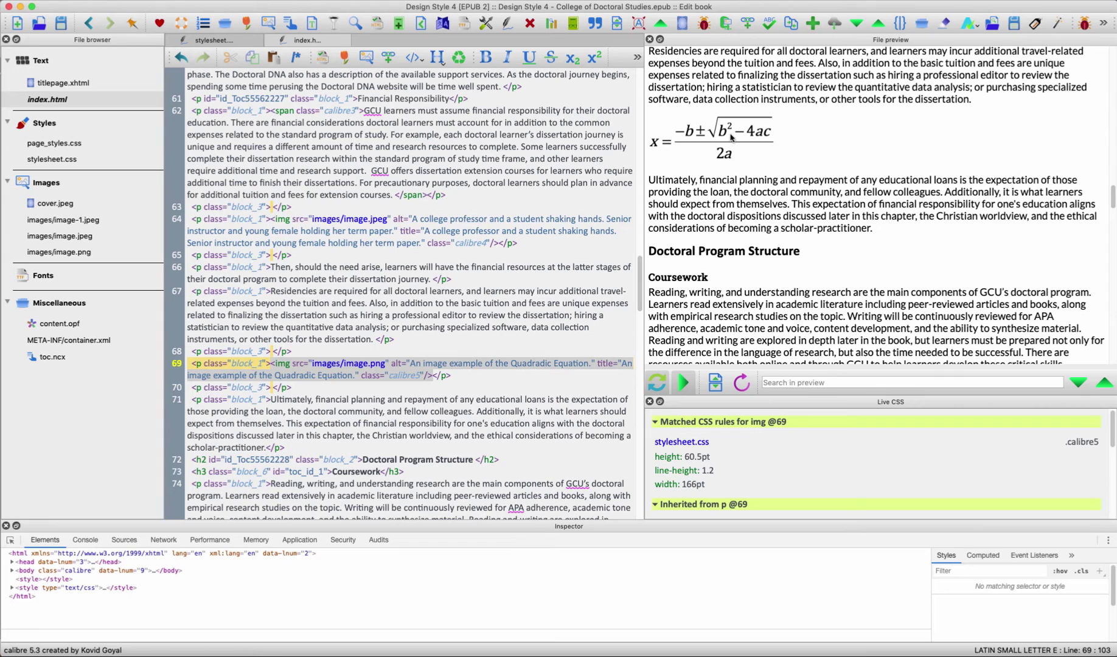
mouse_move(732, 137)
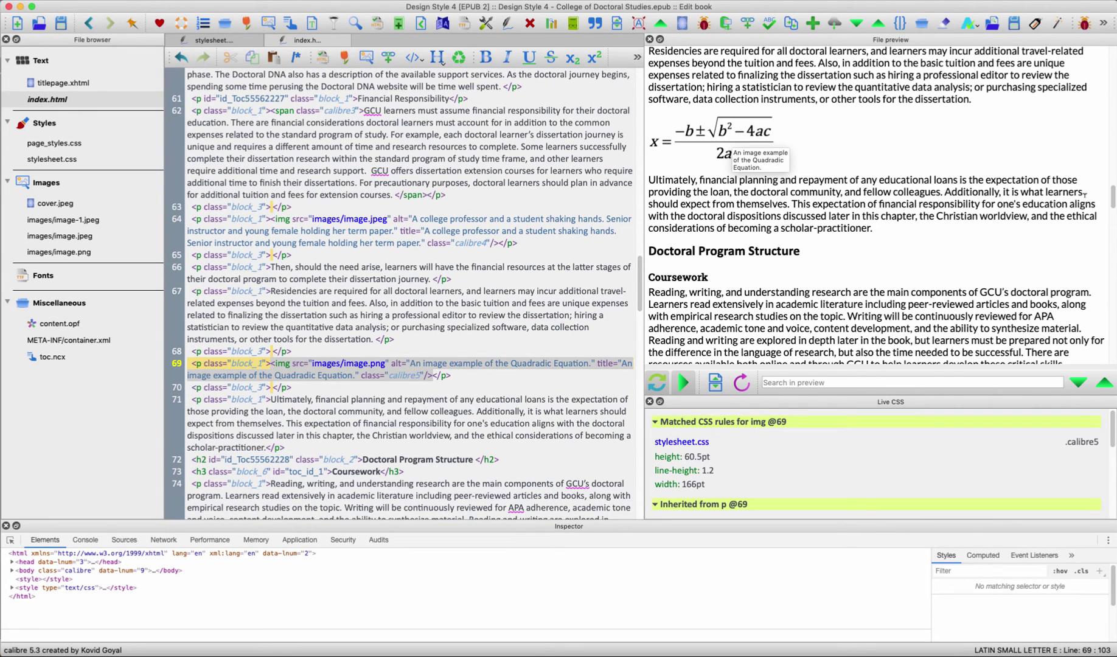
Step: Find The Integrated Dissertation Timeline section in the file preview and highlight its text from the heading through the course descriptions
scroll(1114, 204, down, 2)
drag(1114, 204, 1113, 254)
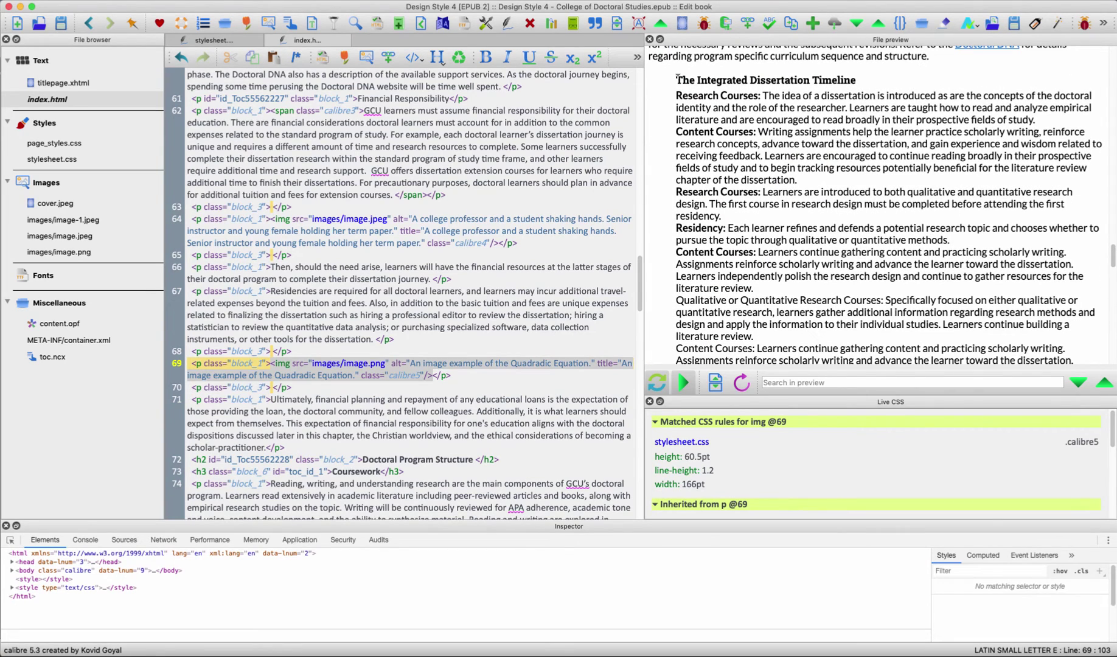
drag(676, 79, 764, 129)
drag(1113, 280, 1113, 259)
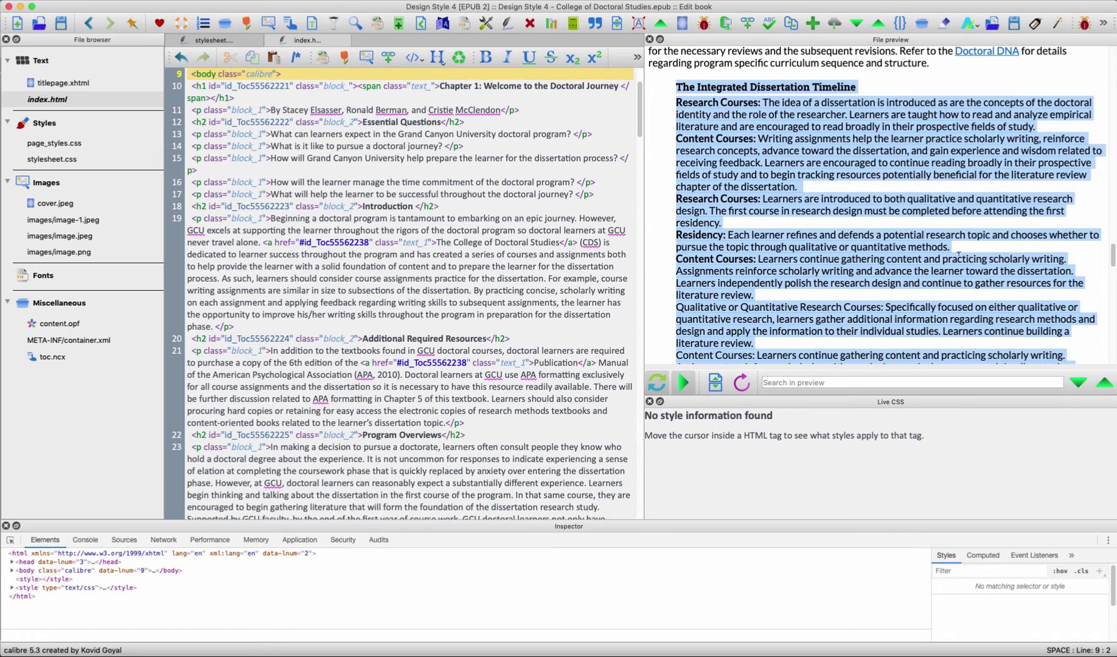
Step: Switch to the calibre library and open the Side Bars book for editing
key(super+q)
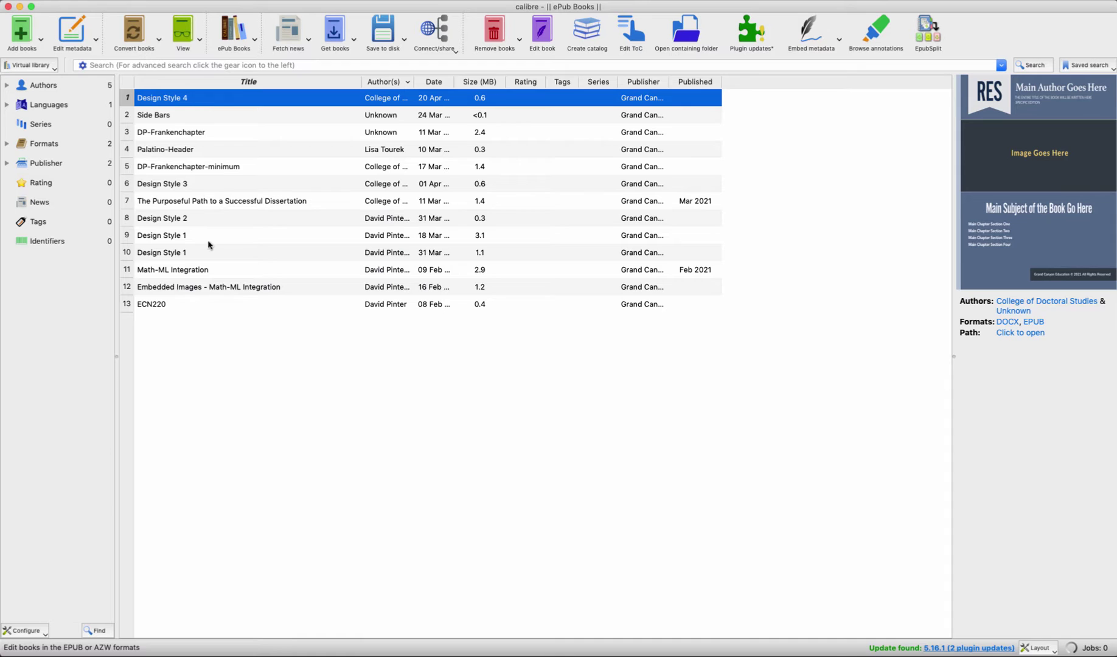
click(127, 116)
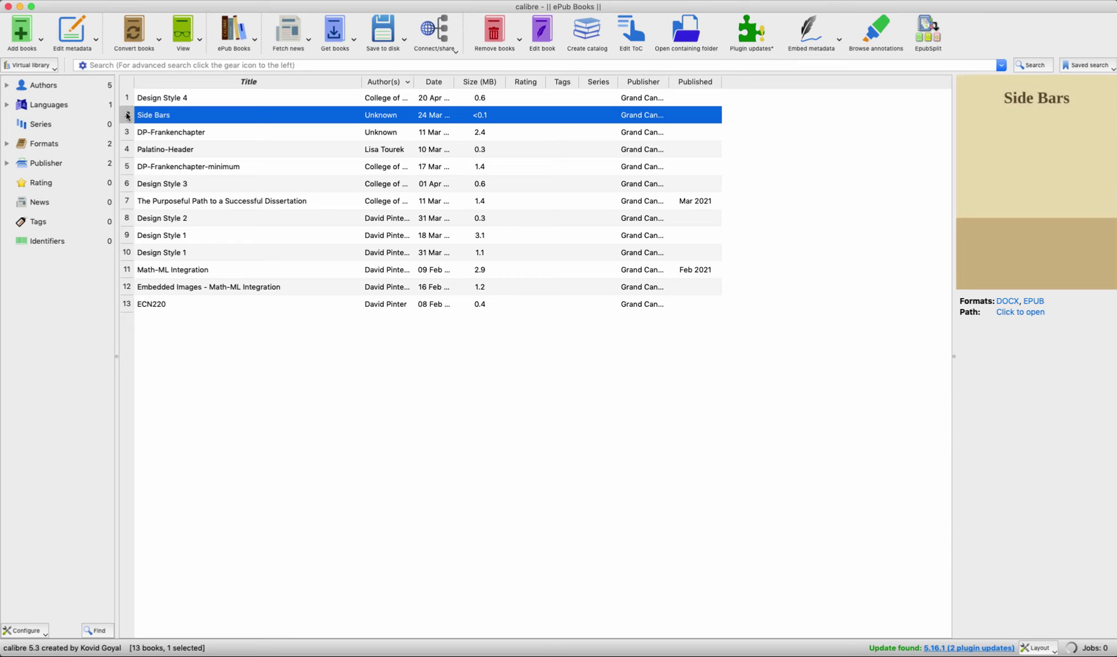
click(542, 29)
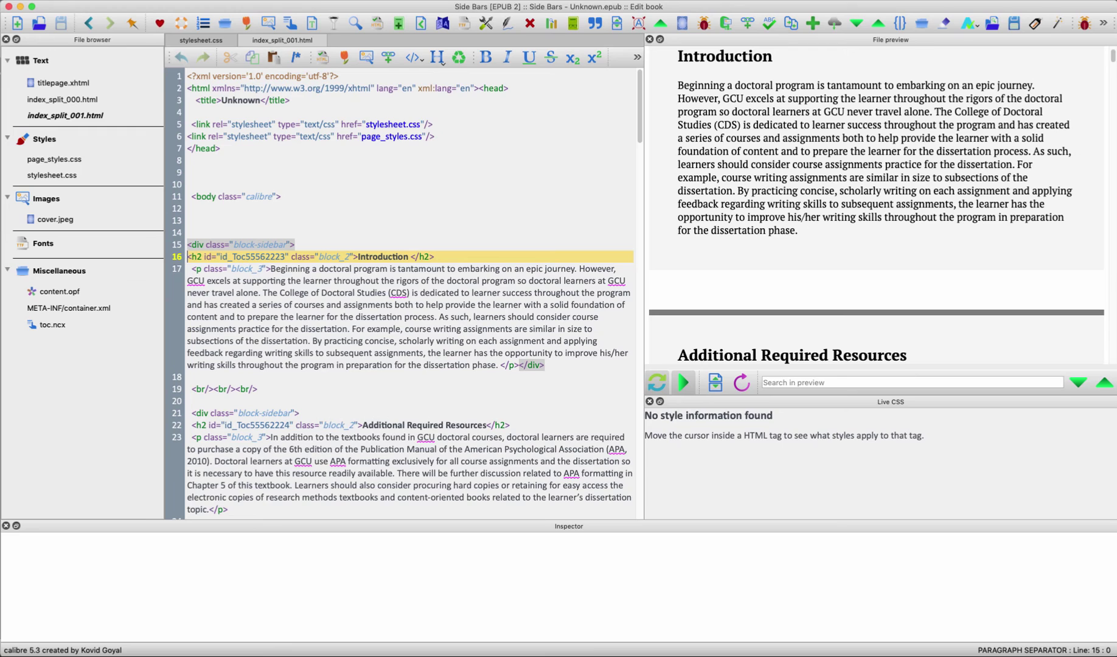
Step: Examine the sidebar designs in the Side Bars preview, from Introduction through Additional Required Resources and Program Overviews to Doctoral DNA
drag(1112, 58, 1113, 54)
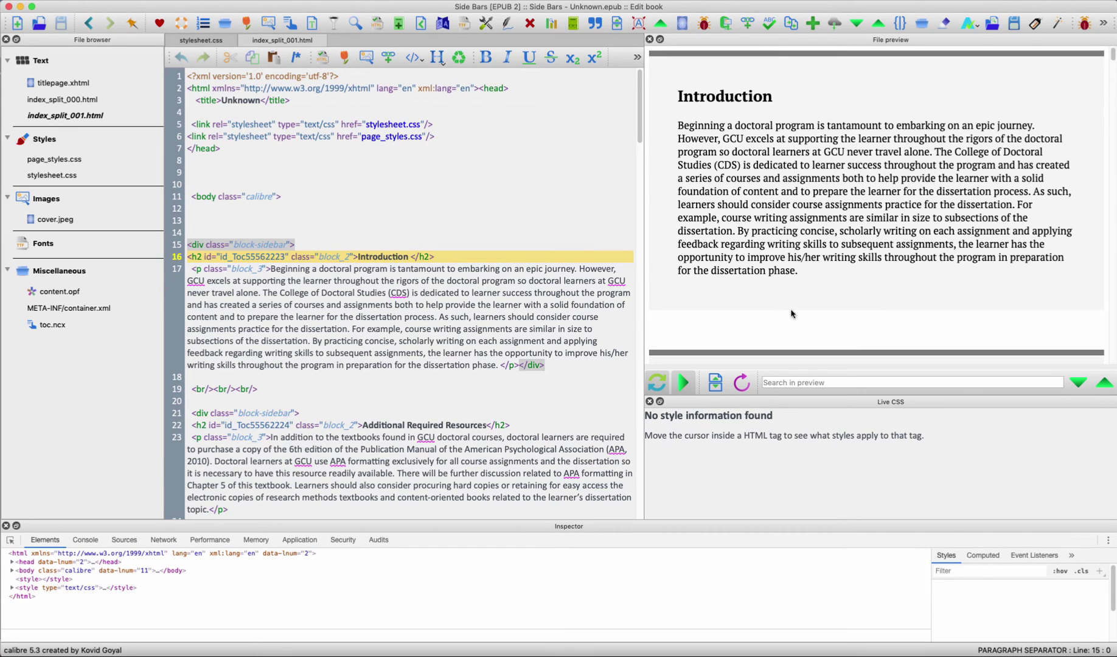
drag(1113, 55, 1113, 68)
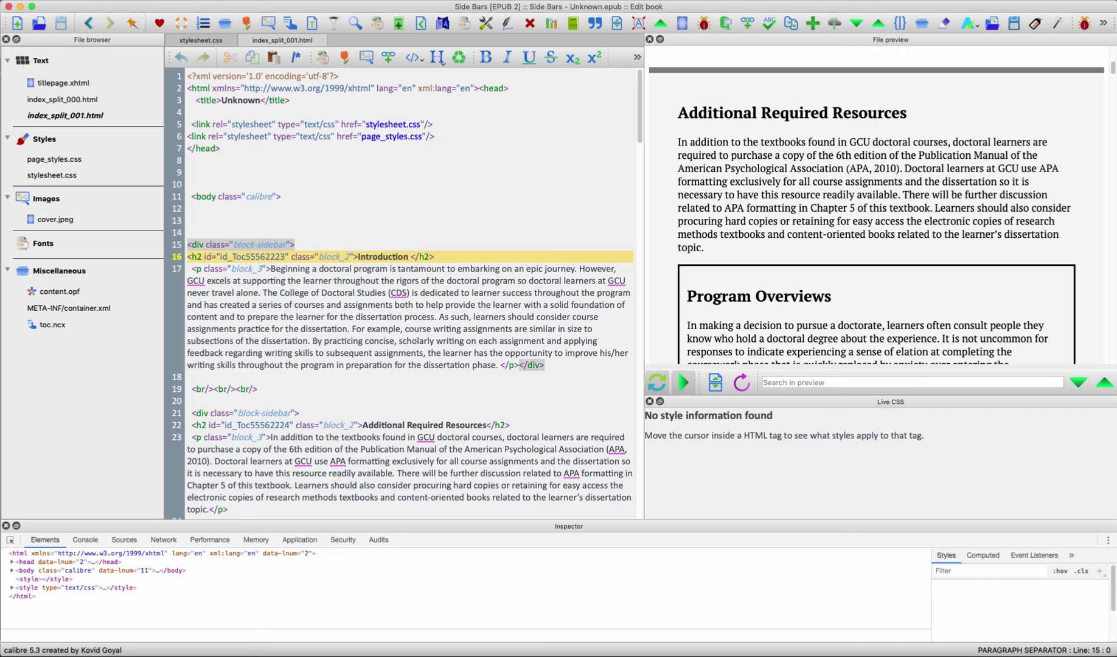
drag(1113, 69, 1113, 97)
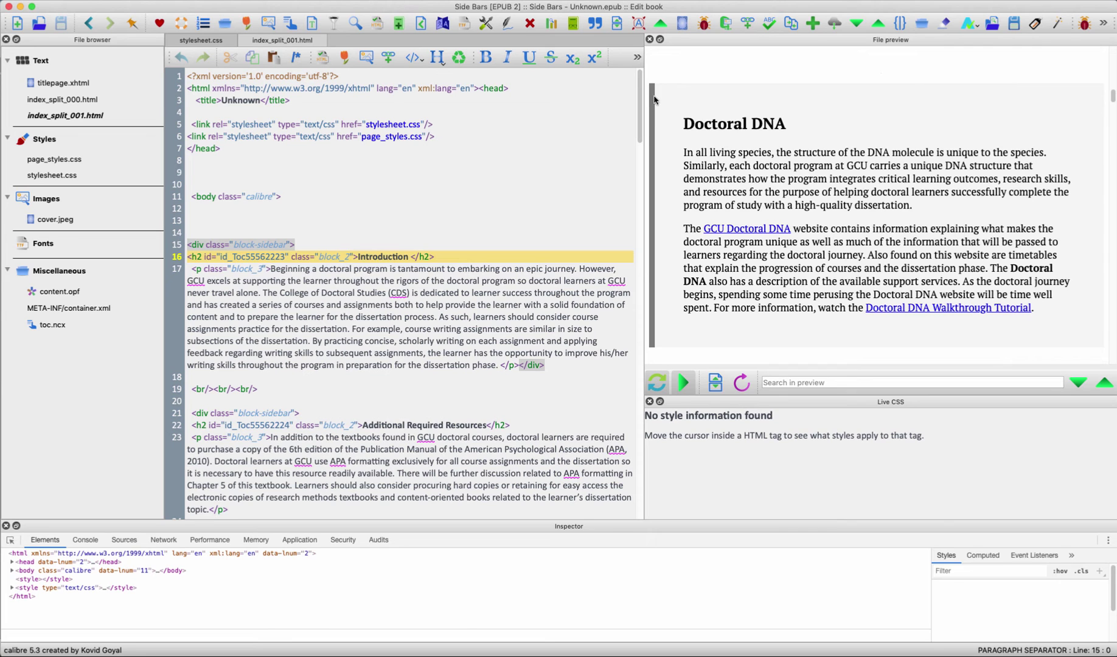
drag(1114, 97, 1113, 54)
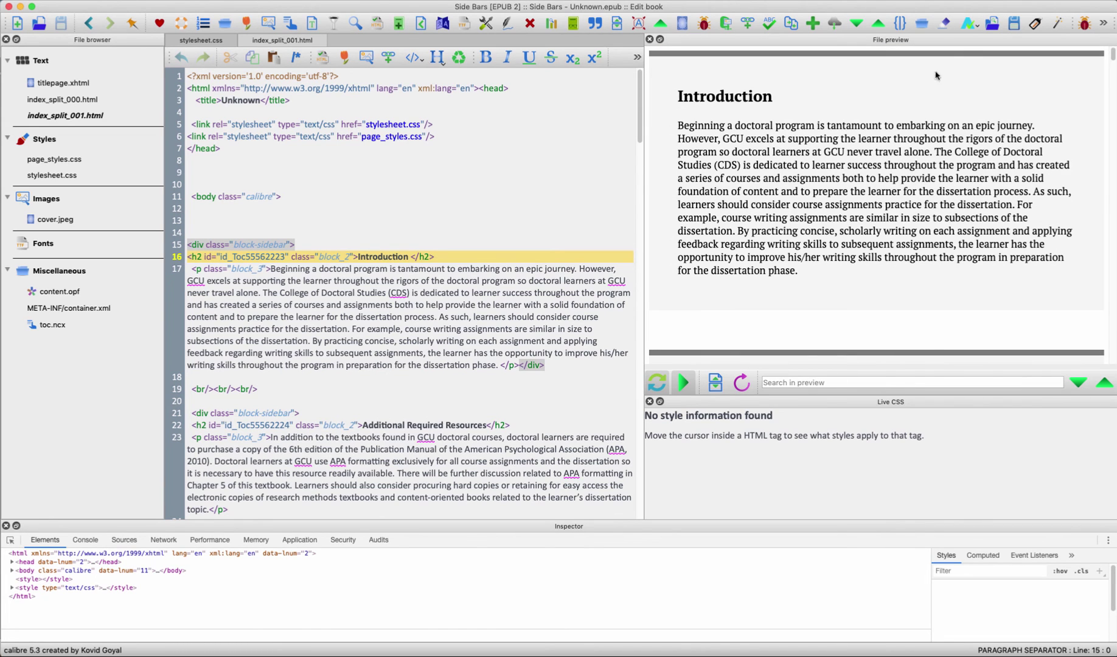
Step: Identify the class of the div around the Introduction sidebar and copy the whole .block-sidebar rule from stylesheet.css
drag(704, 95, 724, 96)
click(216, 244)
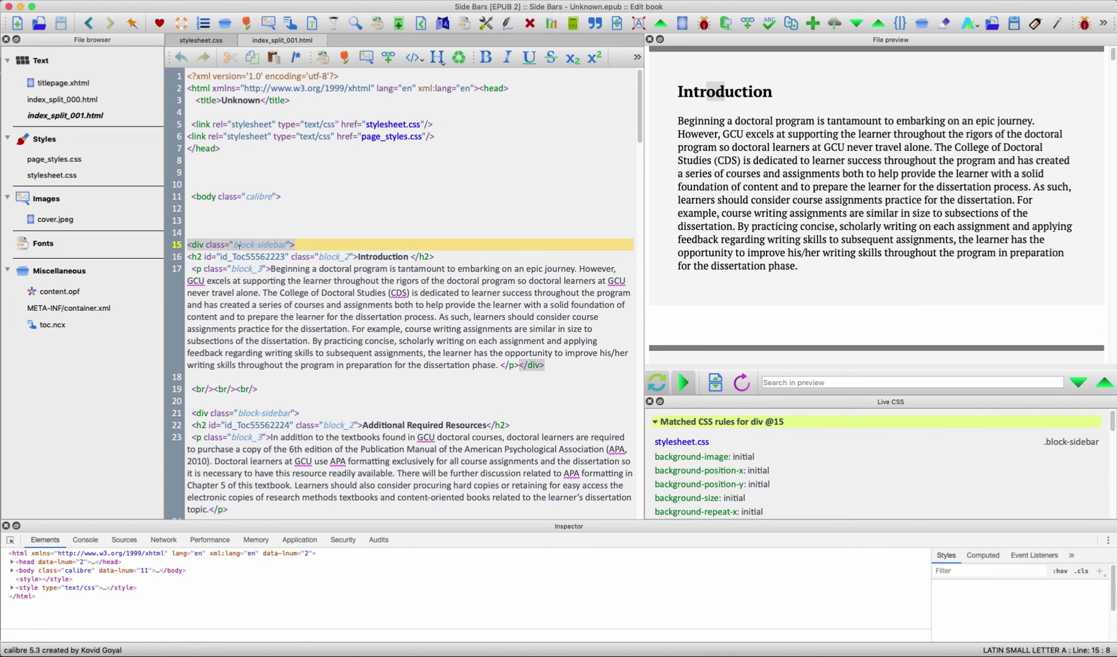
click(201, 40)
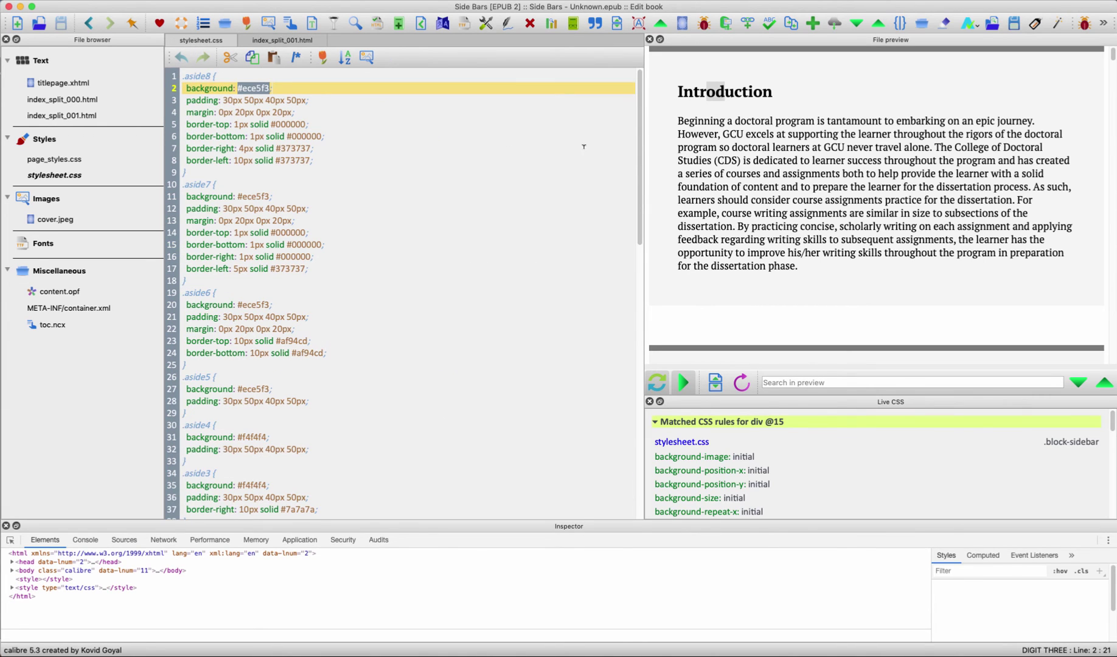
drag(638, 120, 638, 283)
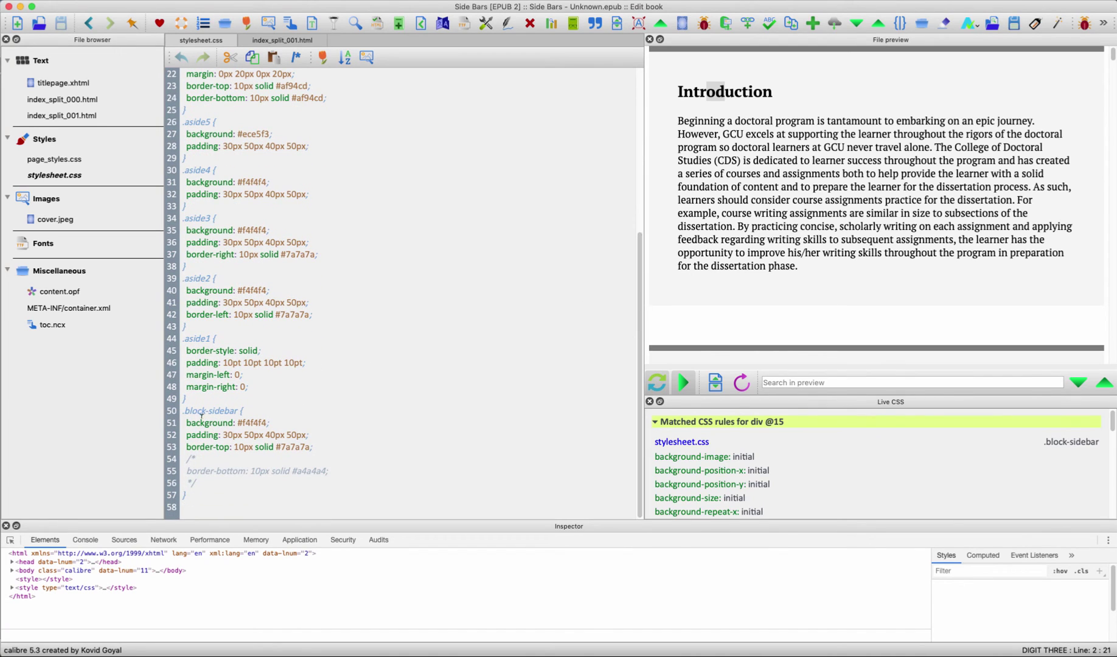
drag(238, 422, 266, 423)
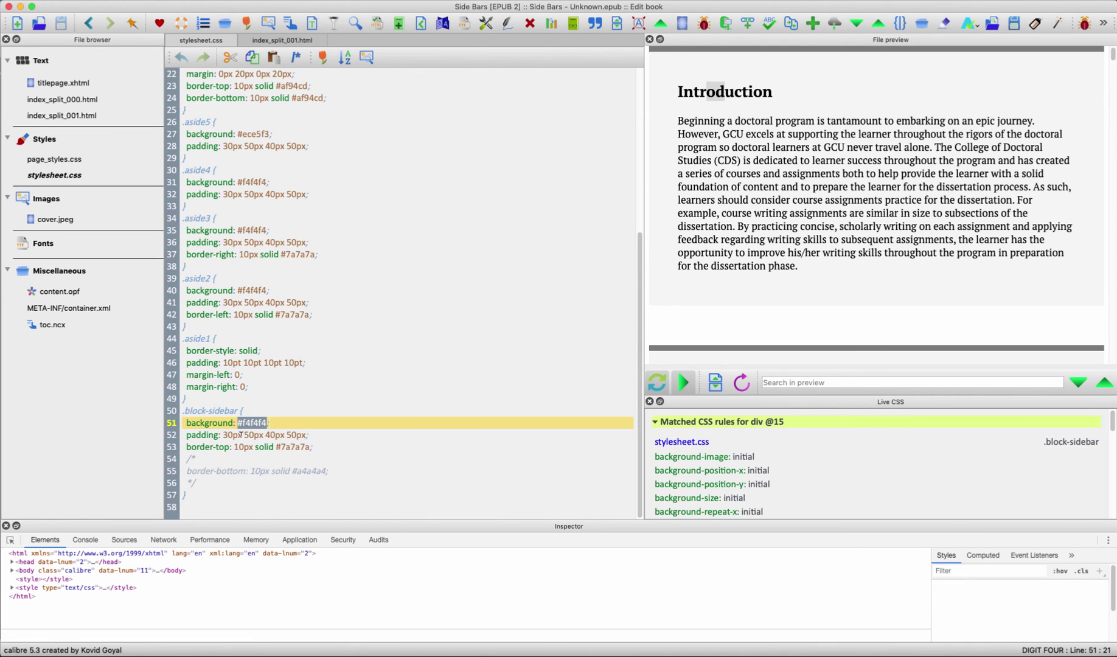
drag(181, 411, 202, 493)
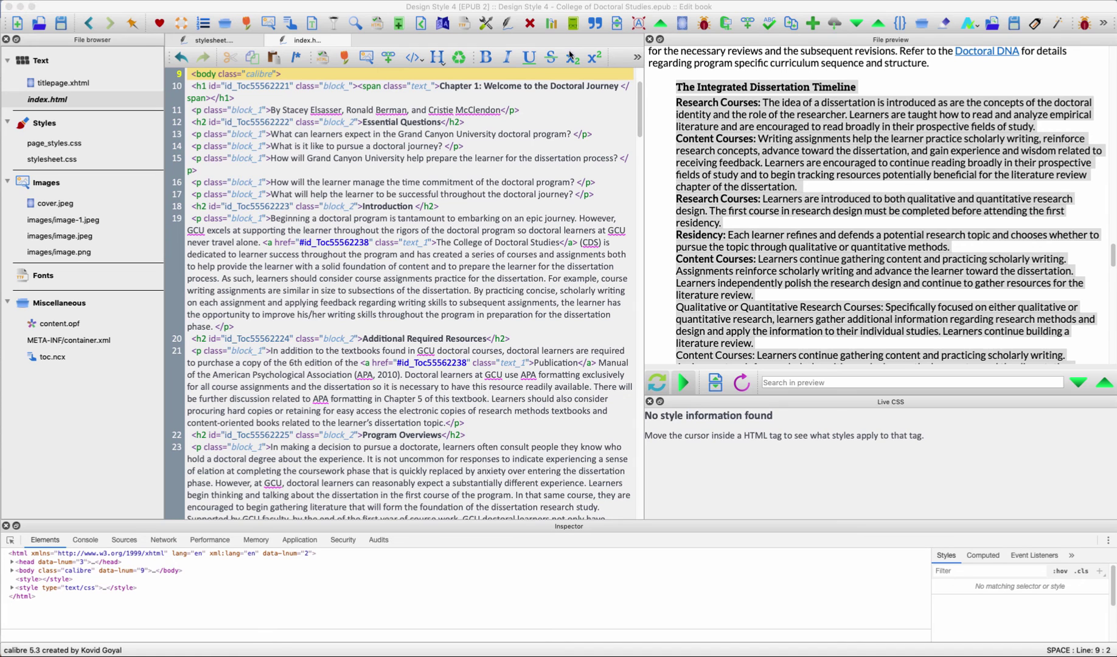
Step: In Design Style 4, locate the code of The Integrated Dissertation Timeline heading and paste the .block-sidebar rule at the beginning of stylesheet.css
click(684, 91)
drag(676, 87, 747, 87)
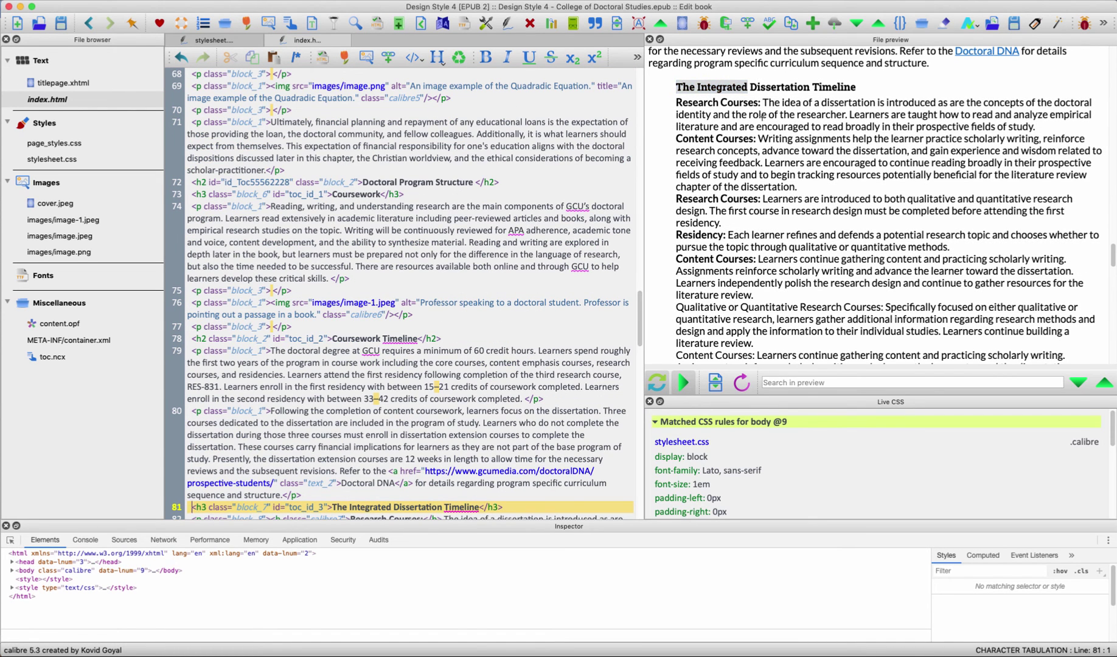
click(214, 40)
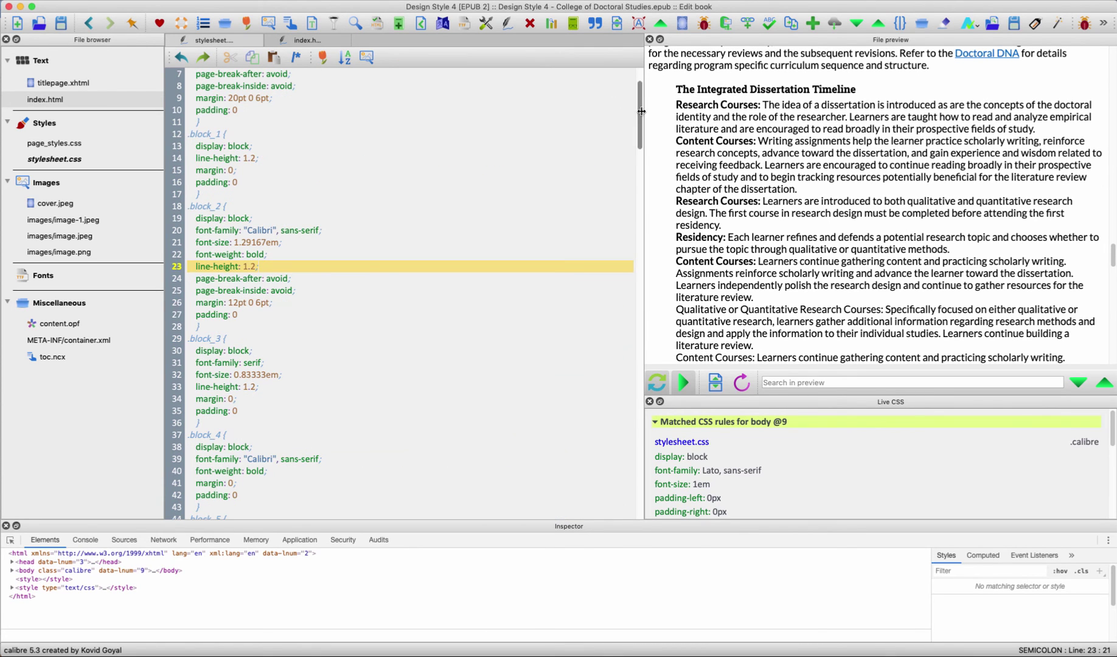
scroll(642, 90, up, 4)
key(ctrl+Home)
key(Return)
key(Return)
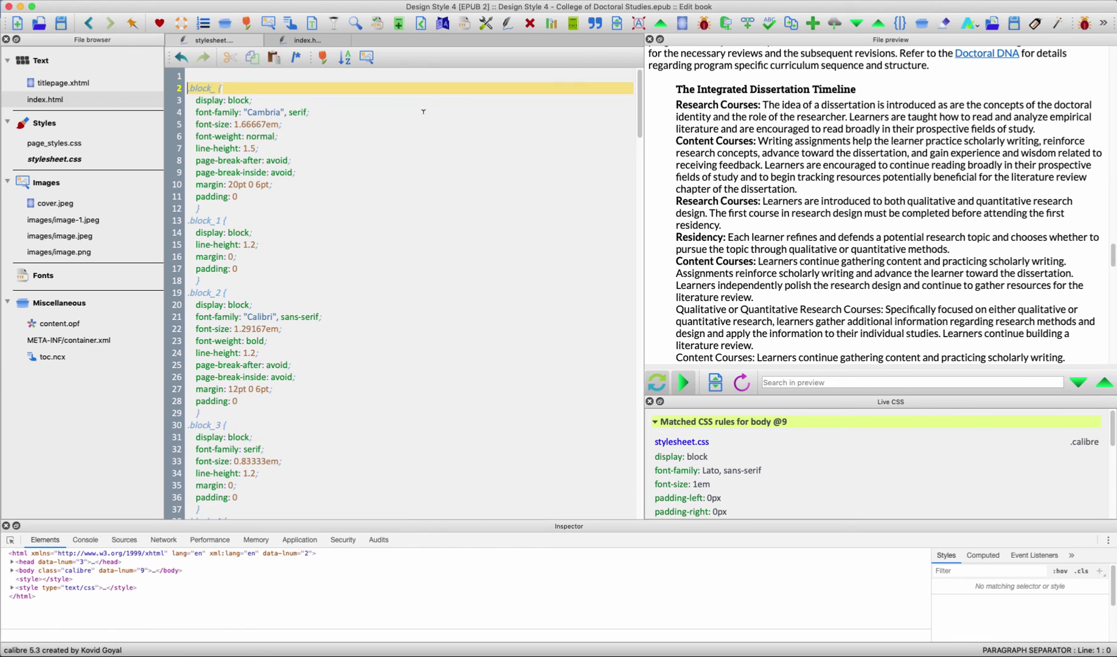
key(Up)
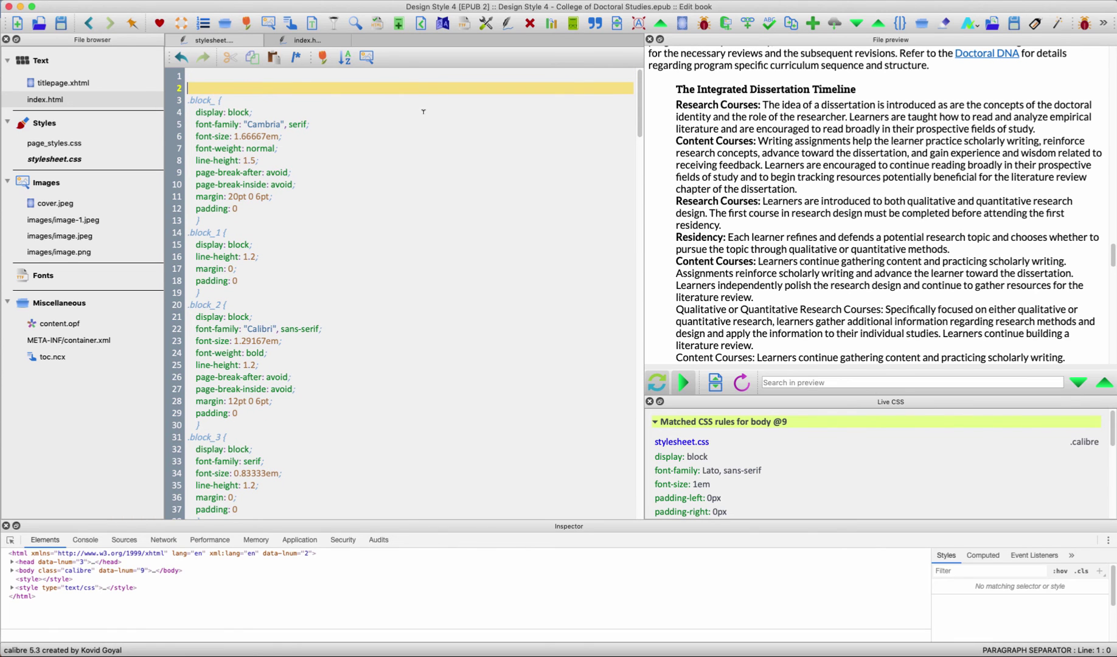
key(Up)
text(.block-sidebar {  background: #f4f4f4;  padding: 30px 50px 40px 50px;  border-top: 10px solid #7a7a7a;  /*  border-bottom: 10px solid #a4a4a4;  */ })
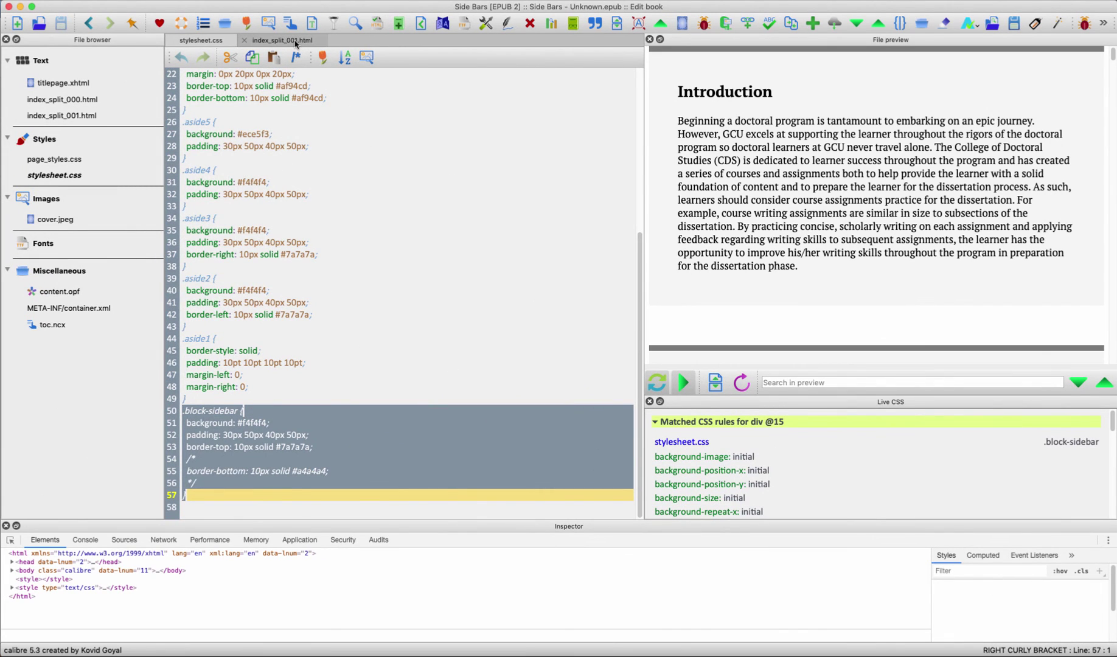
Step: Copy the opening <div class="block-sidebar"> tag above the Introduction heading in the Side Bars book's index_split_001.html
click(296, 42)
drag(188, 244, 295, 244)
key(super+c)
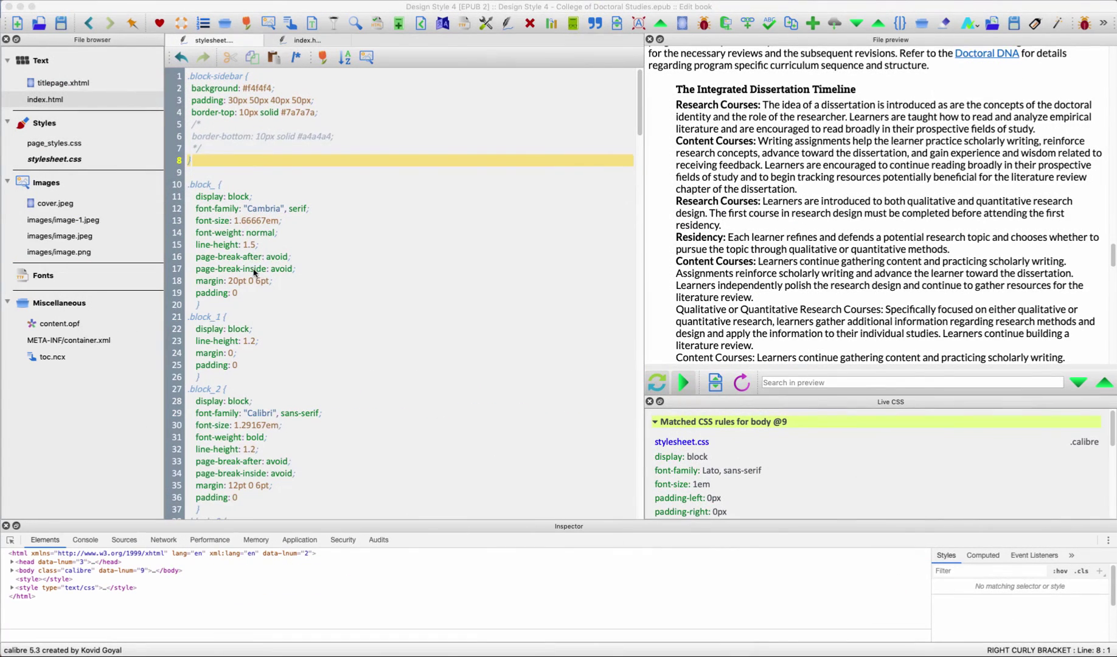
Step: In Design Style 4's index.html, paste the opening <div class="block-sidebar"> tag on a new line above The Integrated Dissertation Timeline heading
click(321, 39)
click(305, 351)
key(Return)
key(Return)
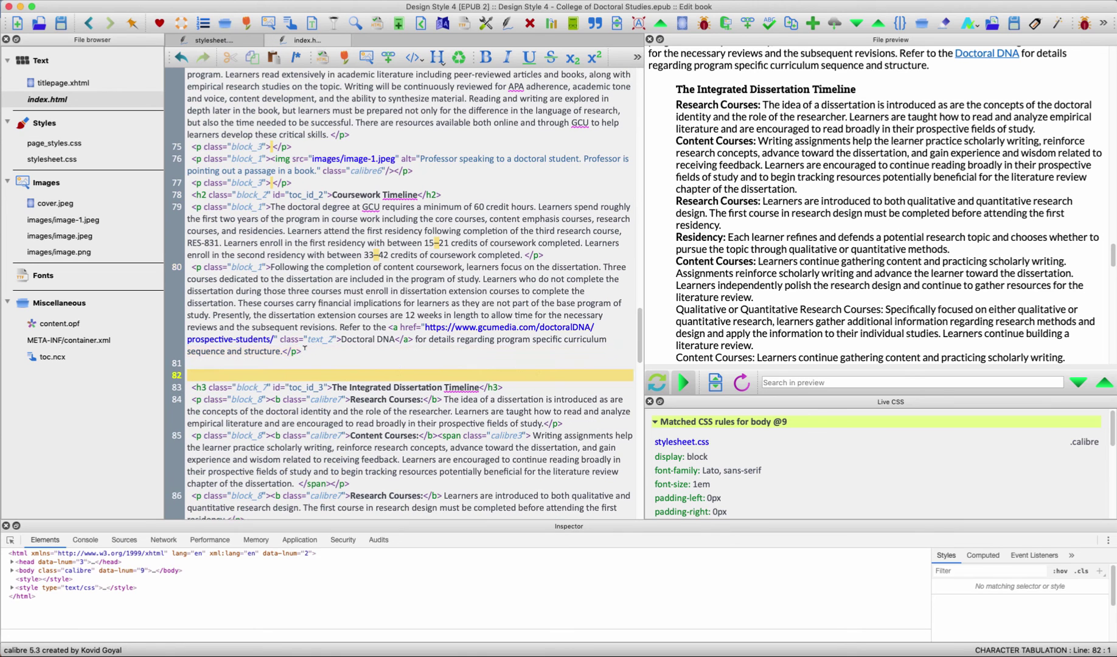
key(super+v)
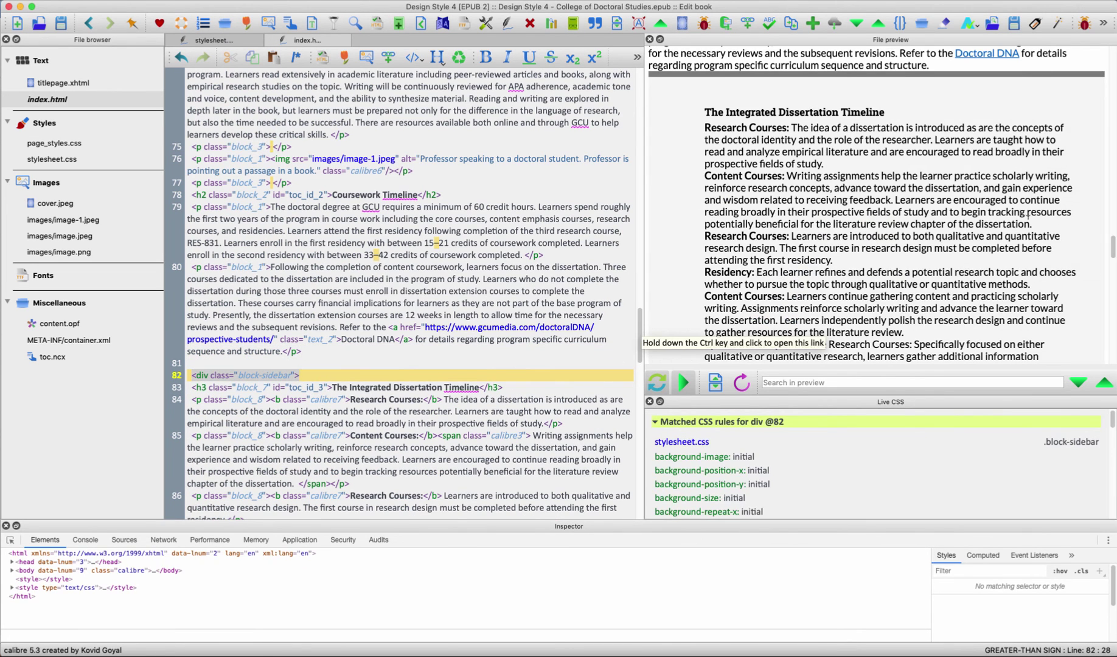
Step: Close the sidebar with </div> after the last Content Courses paragraph, just before the Christian Perspective heading
mouse_move(1112, 246)
mouse_down()
mouse_move(1114, 316)
mouse_move(1114, 242)
mouse_move(1113, 255)
mouse_up()
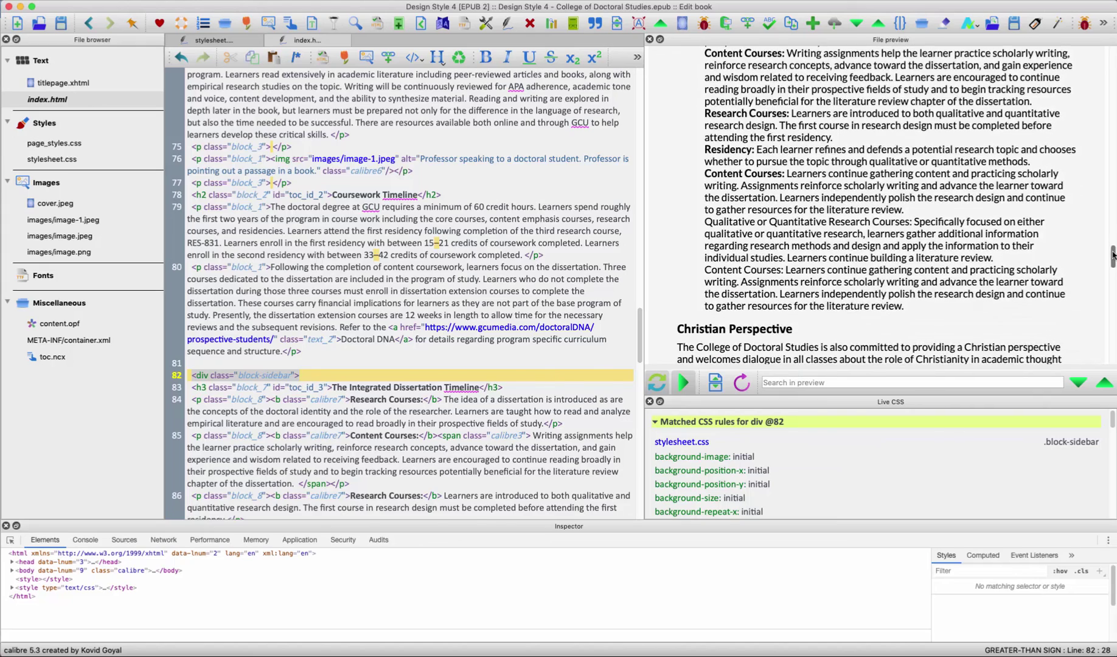
click(864, 305)
scroll(540, 383, down, 4)
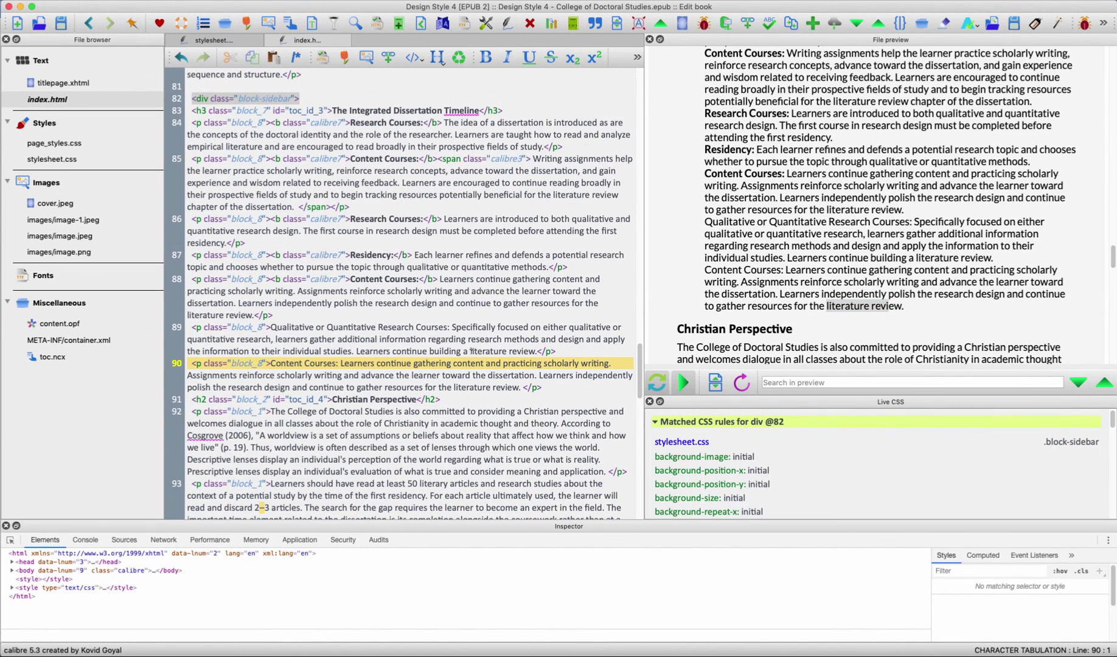
click(547, 386)
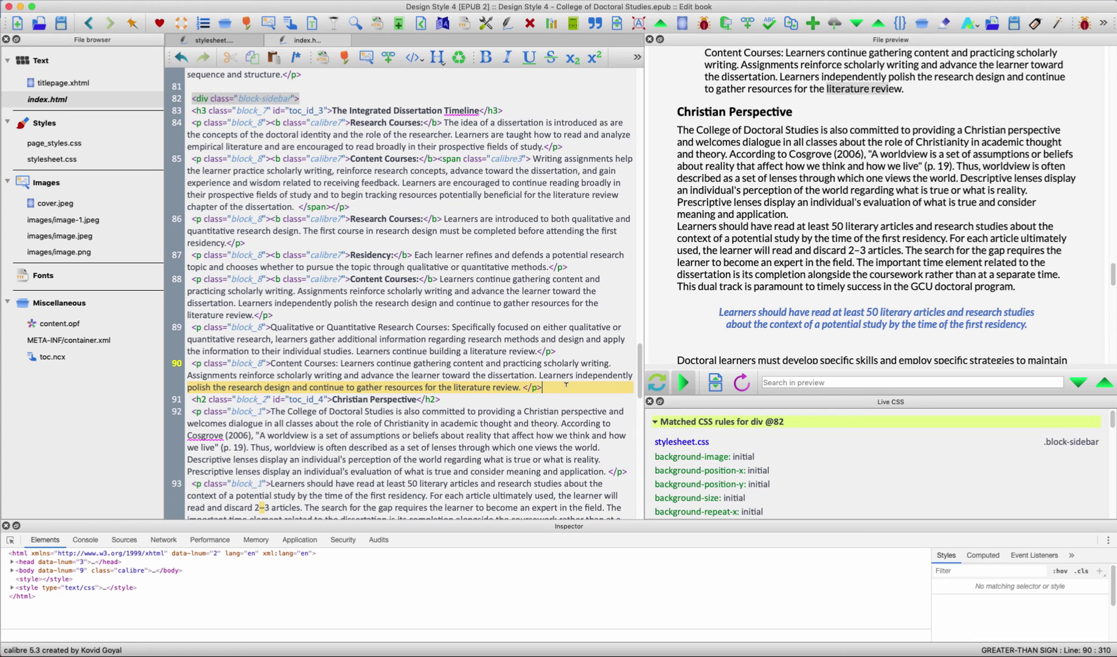
text(</div>)
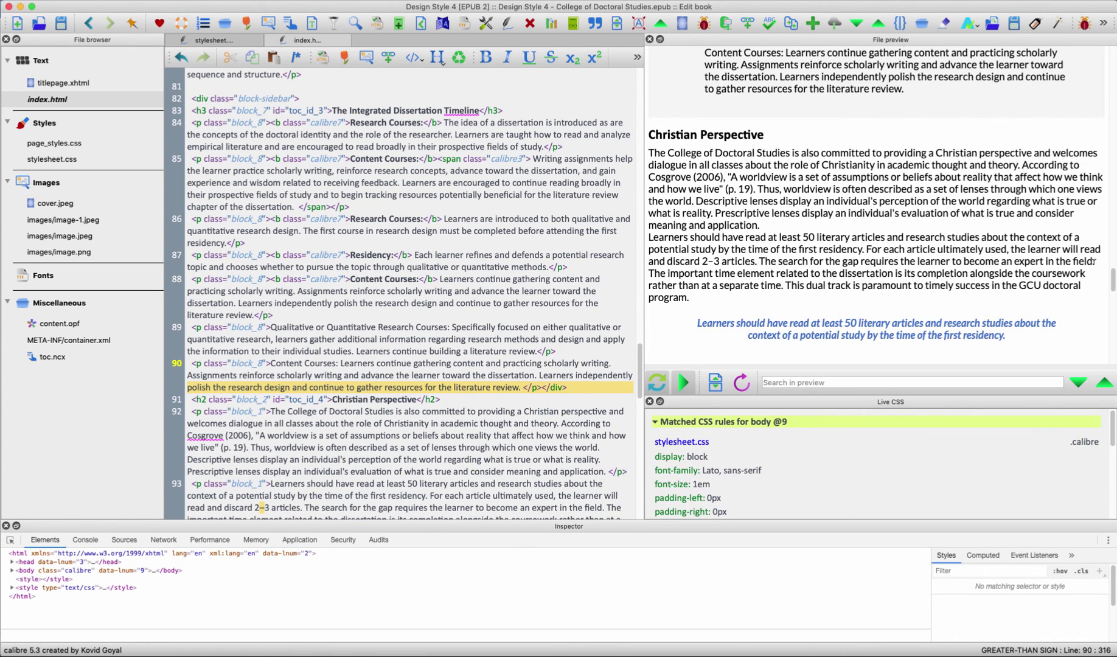
Step: Add a <p> tag on the blank line above the block-sidebar div and check the spacing in the preview
drag(1114, 280, 1115, 242)
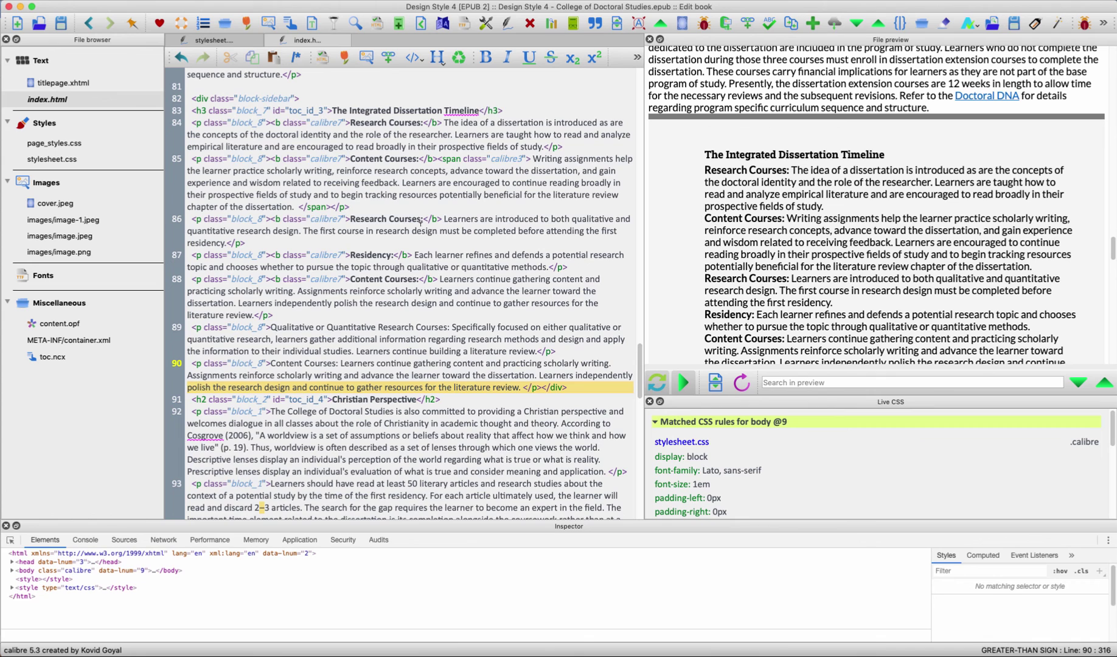
scroll(416, 247, up, 2)
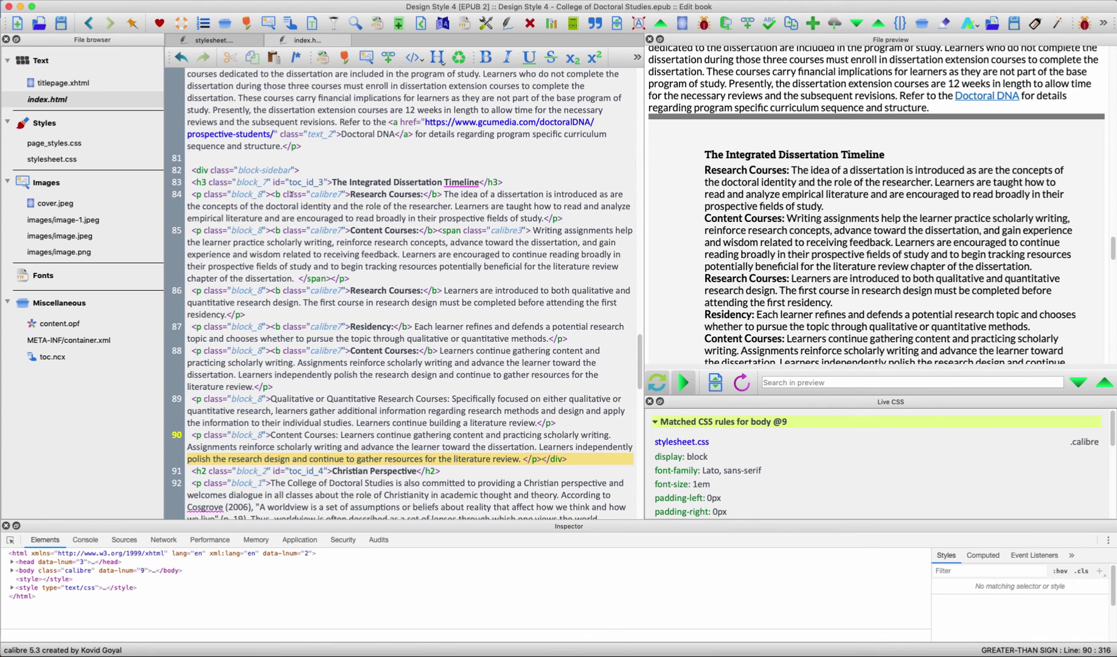
click(204, 157)
text(<p>)
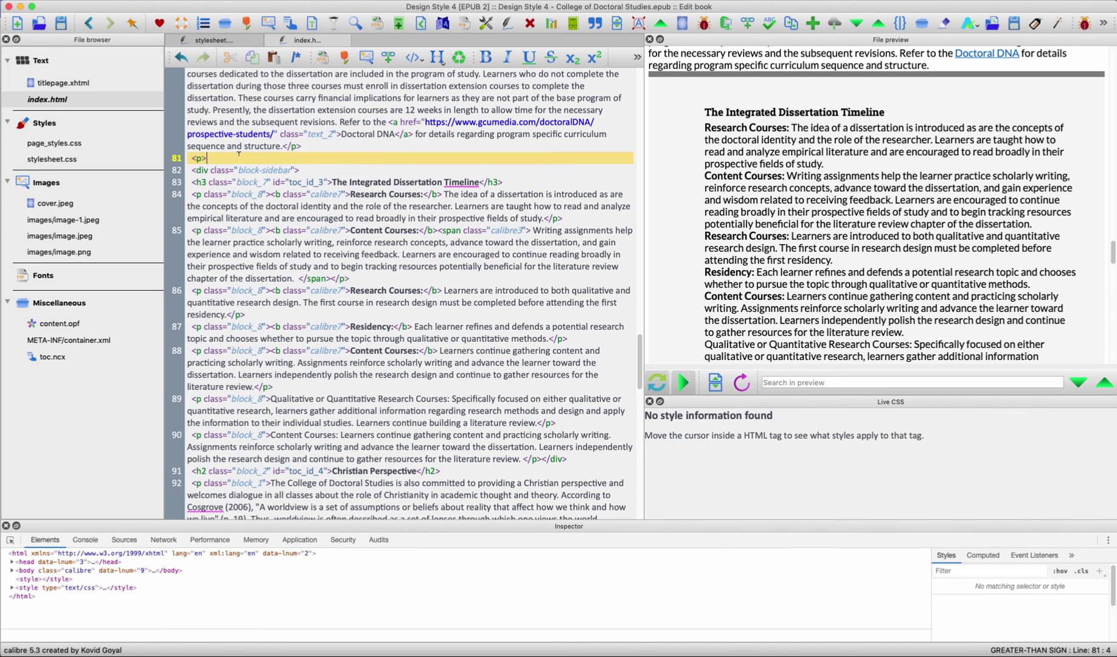
scroll(805, 107, up, 5)
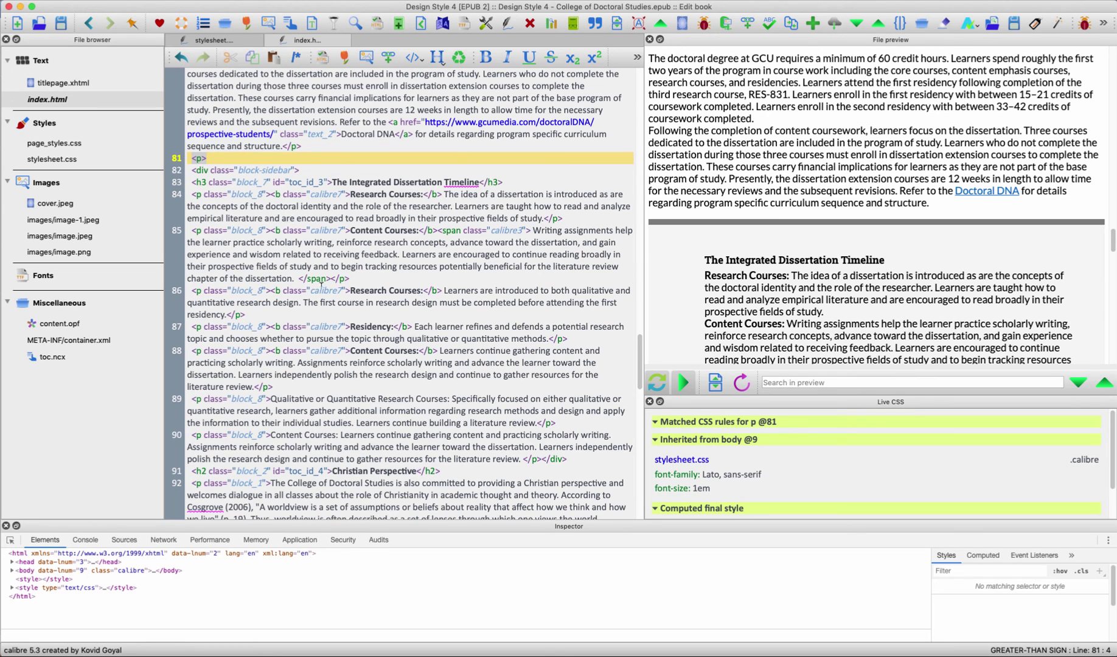
Step: Look through the block style rules in stylesheet.css
click(213, 40)
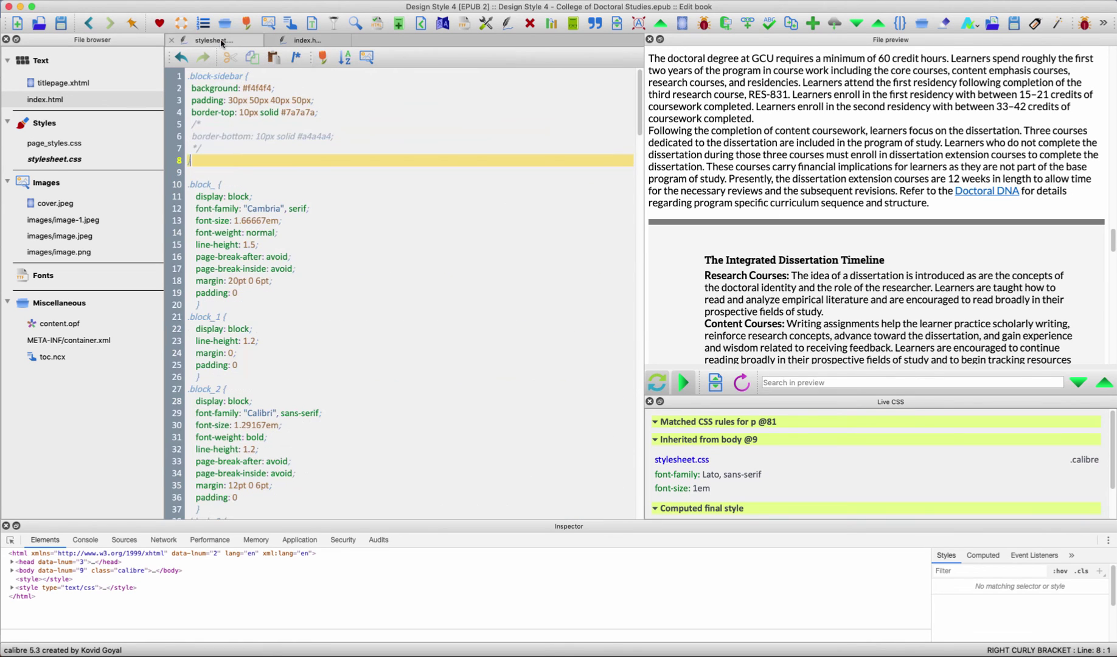
scroll(388, 228, down, 10)
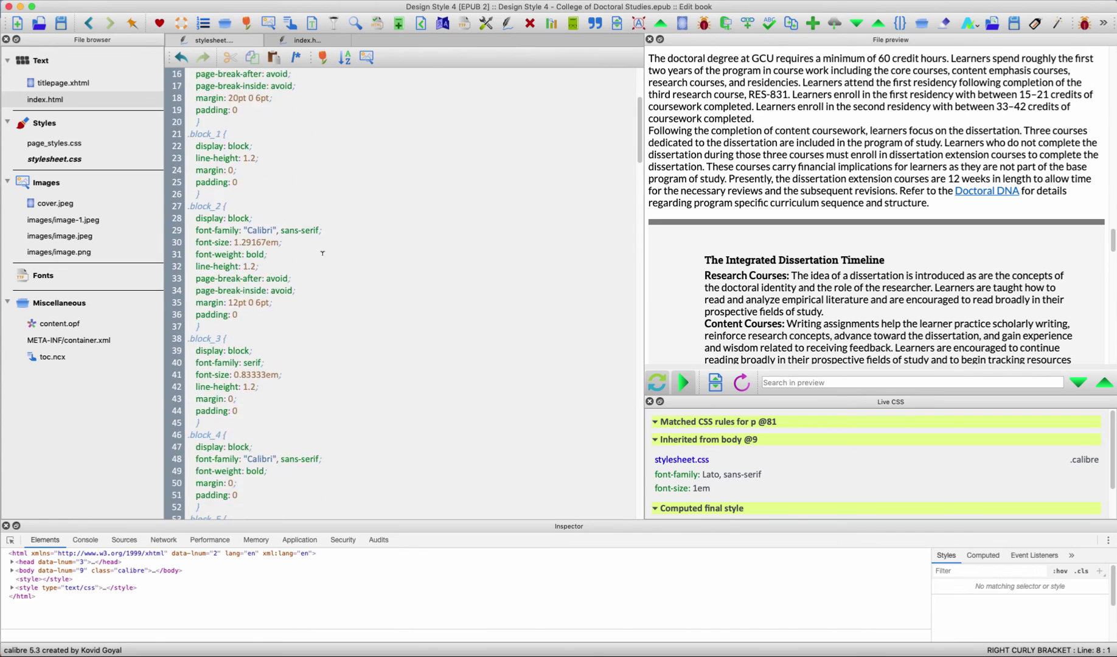